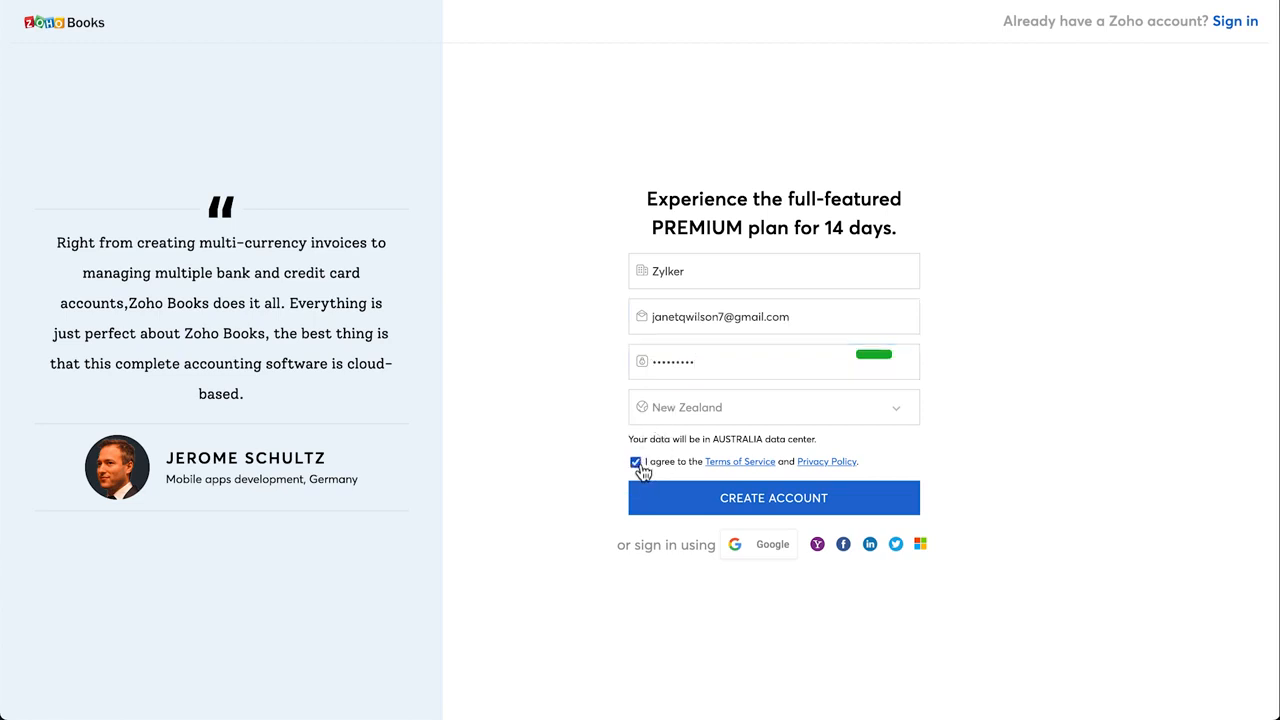
# Submit the Zylker New Zealand trial sign-up with the Terms of Service accepted
pyautogui.click(716, 498)
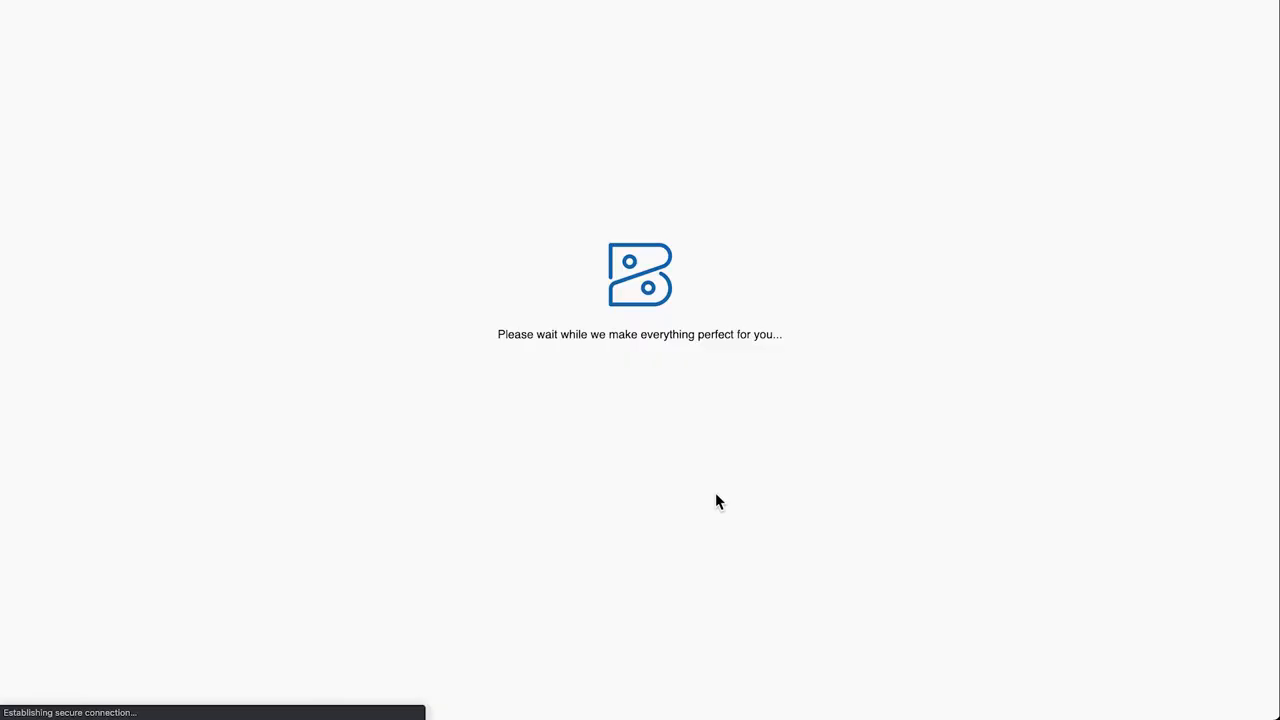
# Enter Auckland as the state and fill in both organization street address lines
pyautogui.click(703, 371)
pyautogui.write('Auckland')
pyautogui.click(534, 412)
pyautogui.click(531, 417)
pyautogui.click(457, 466)
# Add the organization's city and postcode, then submit the profile
pyautogui.click(436, 509)
pyautogui.write('Blockhouse Bay')
pyautogui.click(697, 514)
pyautogui.write('0600')
pyautogui.scroll(-2, 697, 514)
pyautogui.scroll(-1, 636, 400)
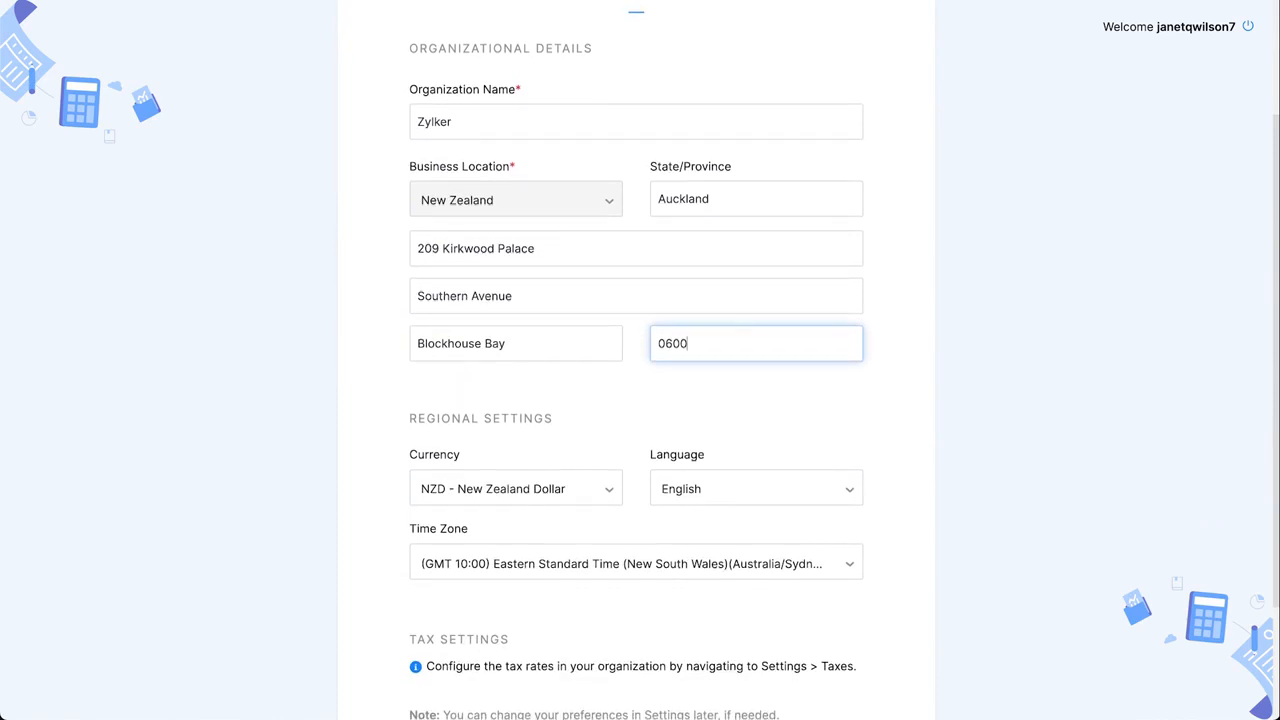
pyautogui.scroll(-3, 636, 400)
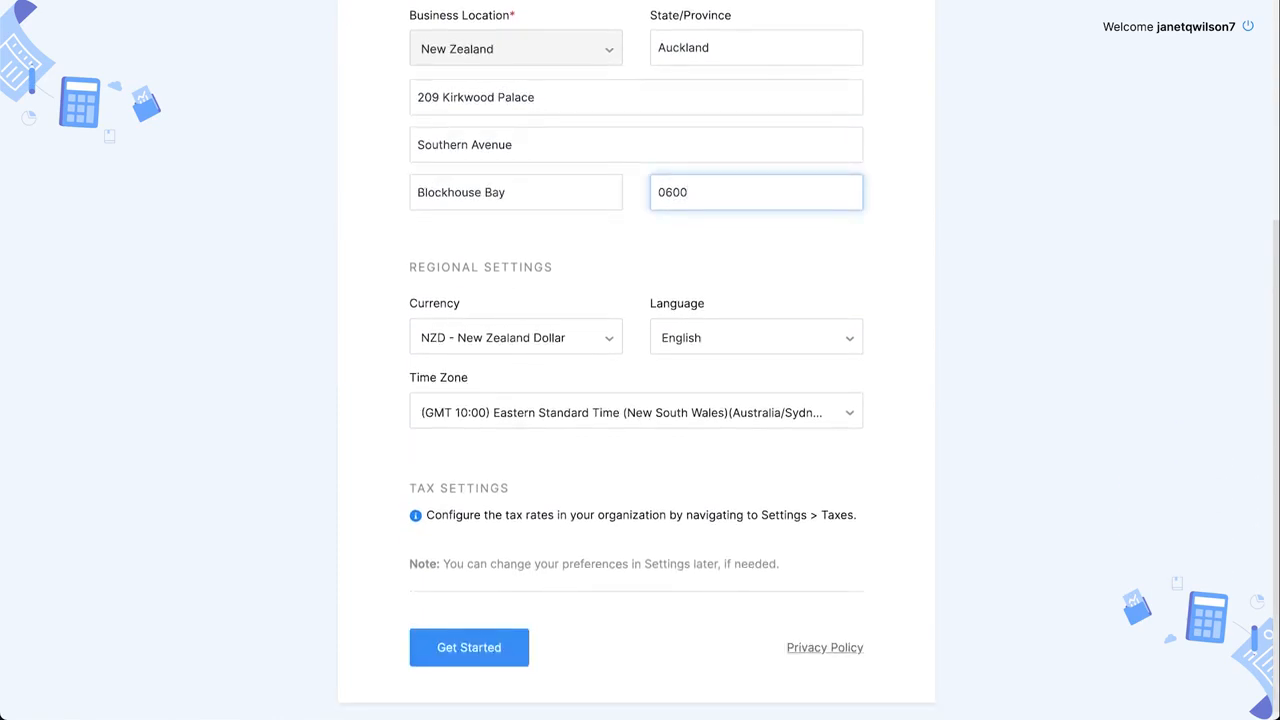
pyautogui.click(505, 655)
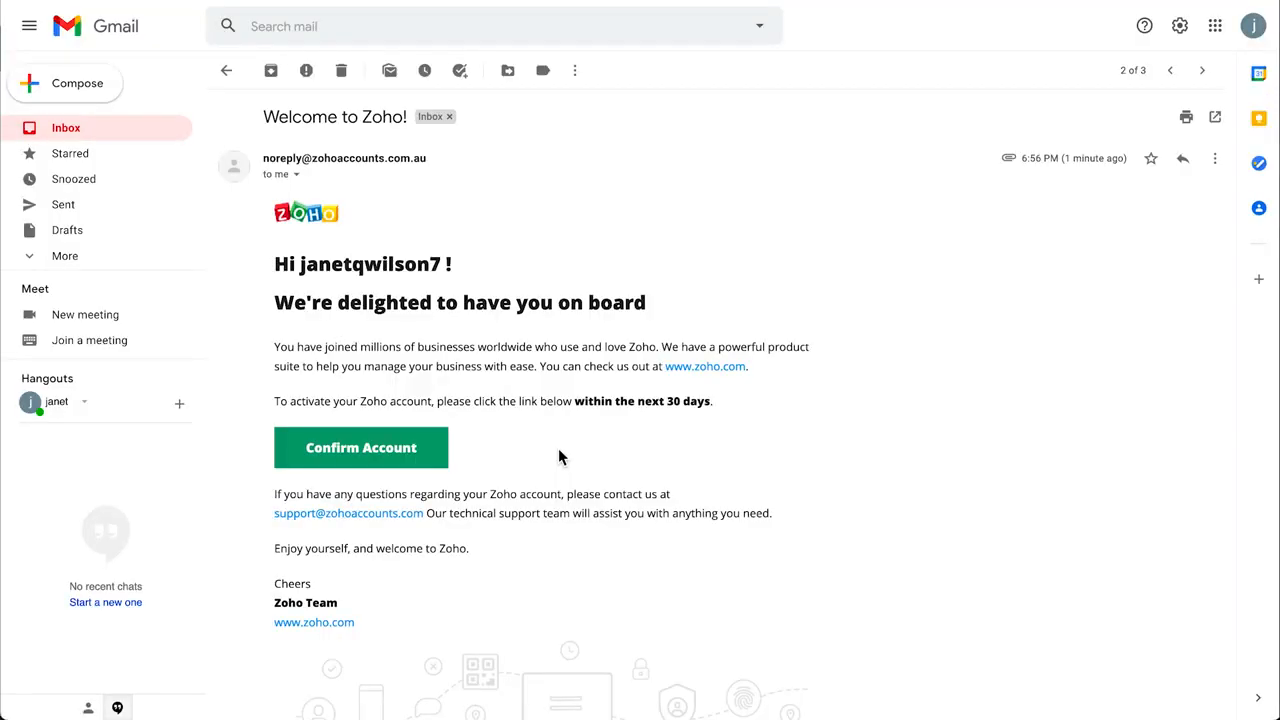
# Confirm the Zoho account from the Welcome to Zoho email
pyautogui.click(420, 466)
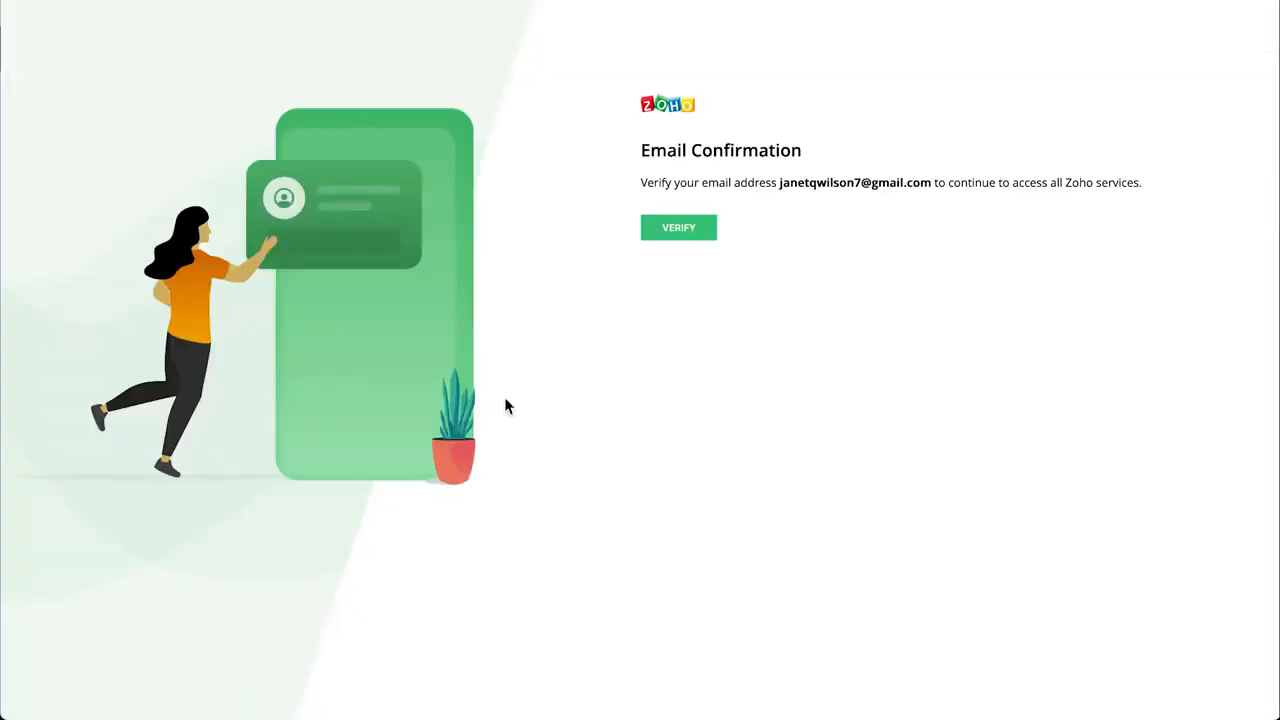
# Verify the email address and enter the verified Zoho Books account
pyautogui.click(690, 237)
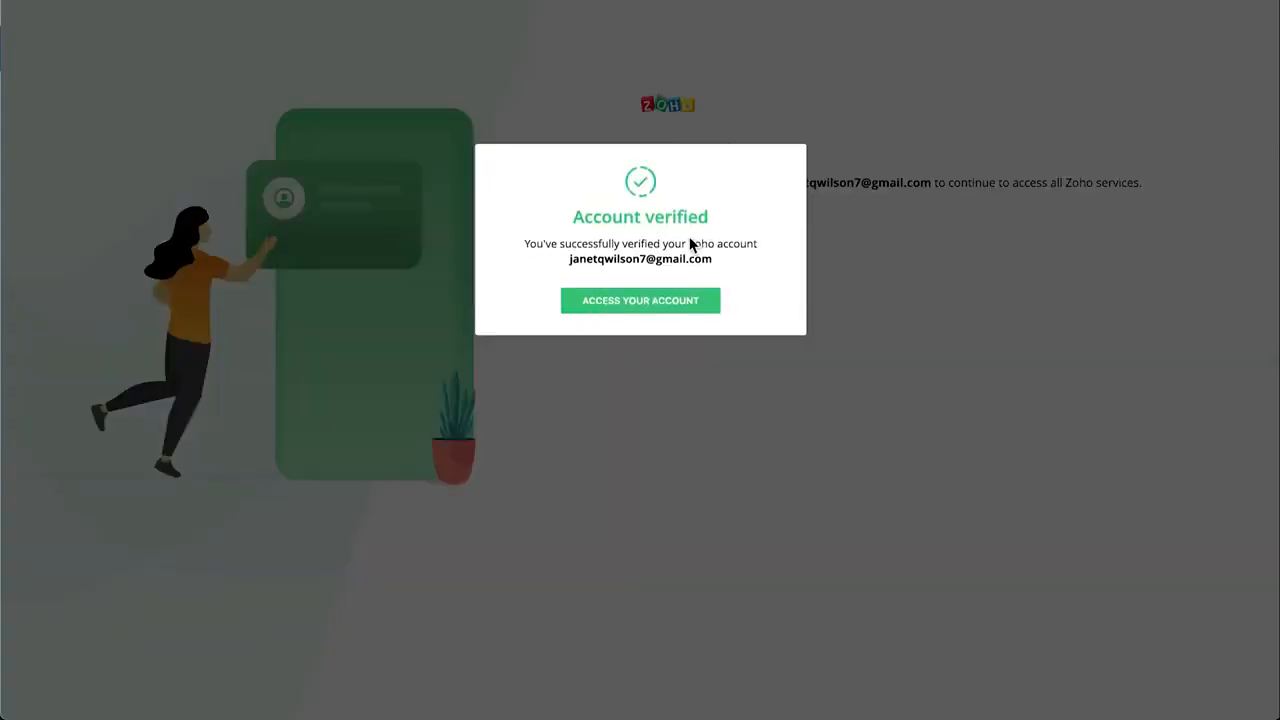
pyautogui.click(667, 313)
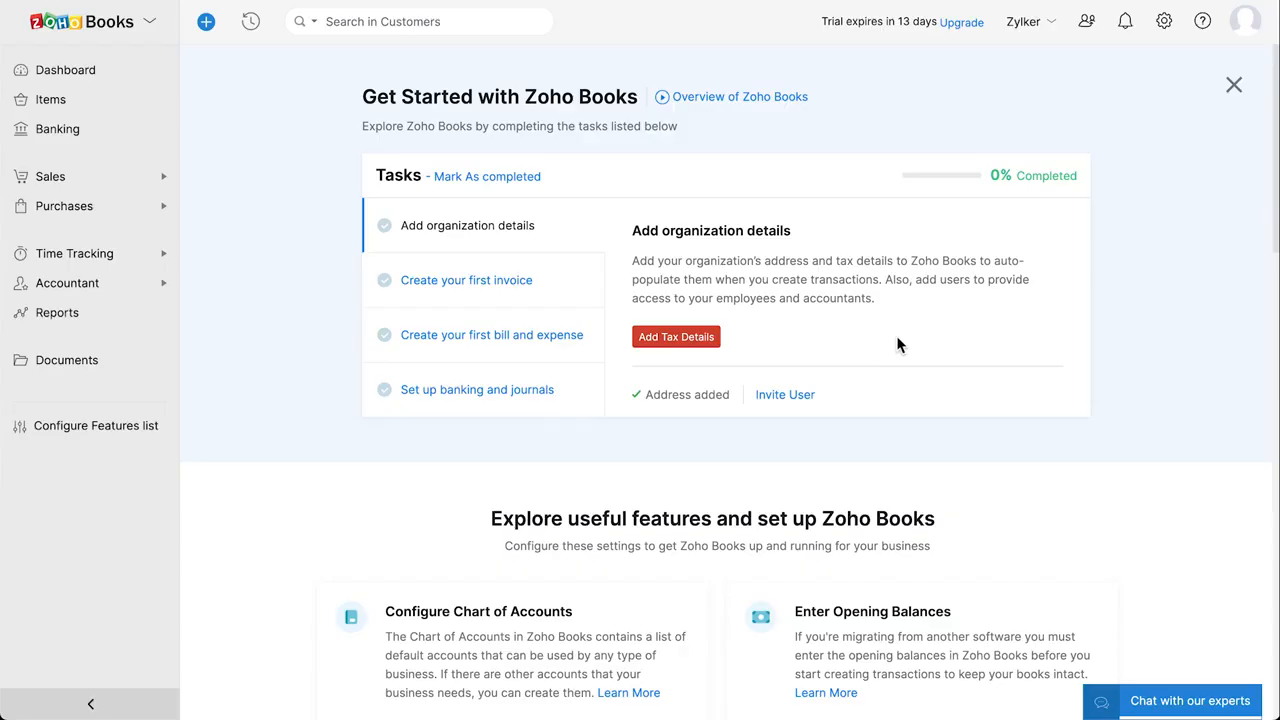
pyautogui.scroll(-4, 896, 345)
pyautogui.scroll(-4, 896, 345)
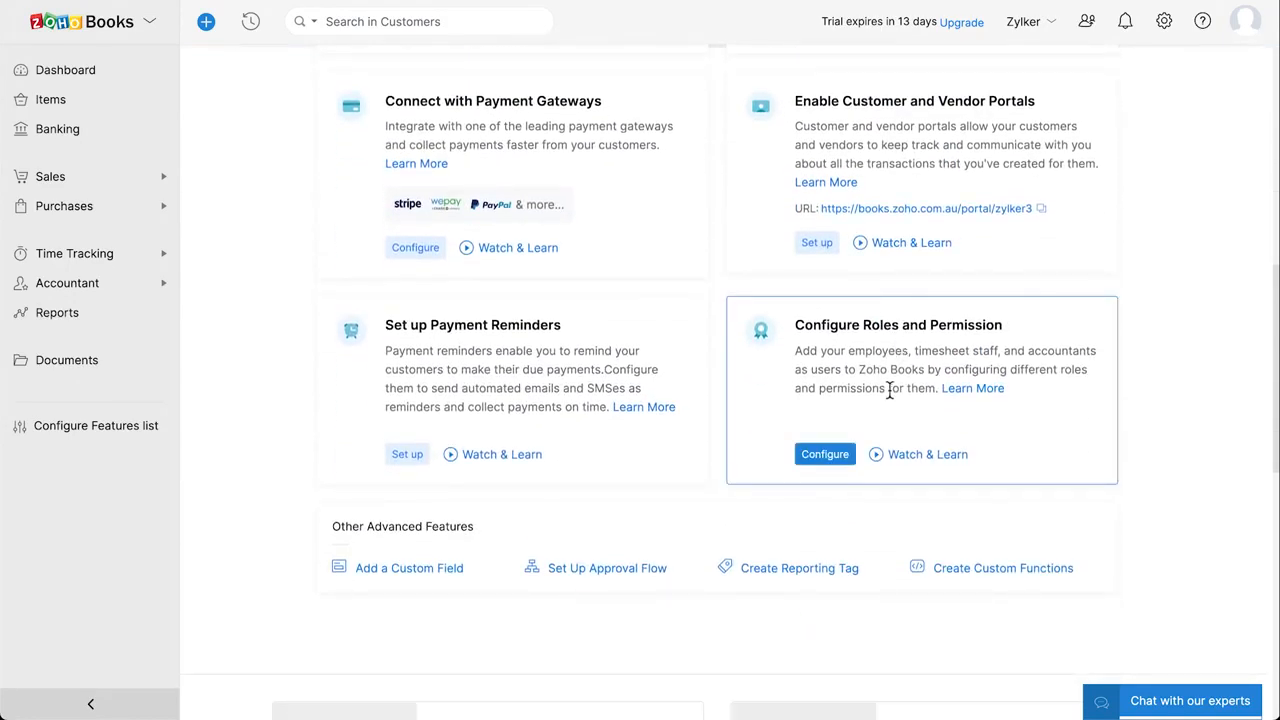
pyautogui.scroll(-4, 889, 390)
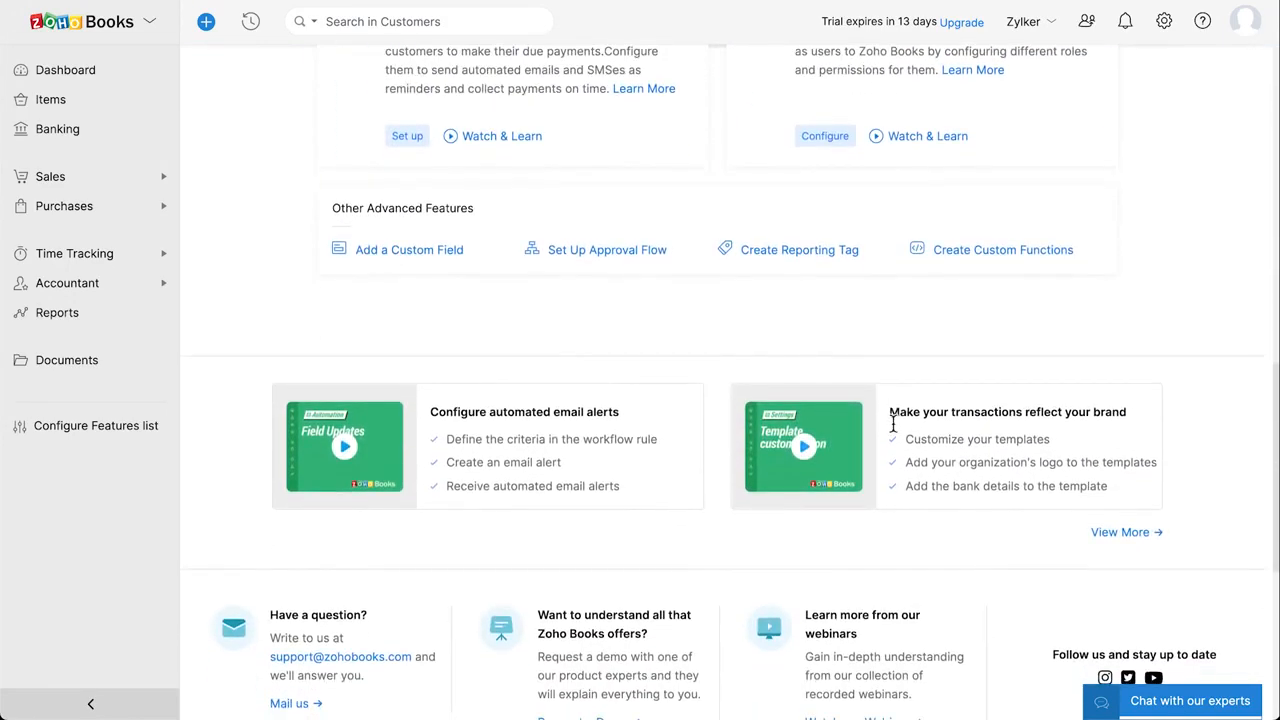
pyautogui.scroll(-2, 895, 450)
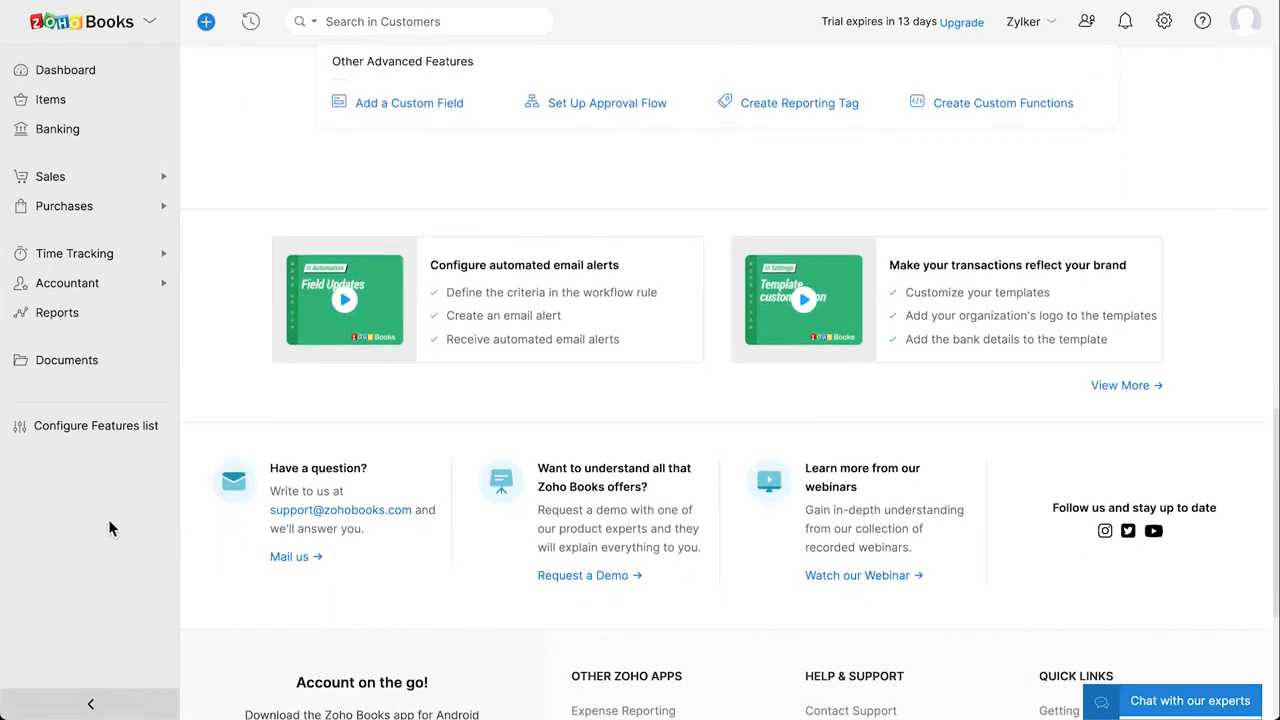
# Turn on Retainer Invoices, Price List, Sales Orders, Purchase Orders and Inventory from 10 May 2021, and save
pyautogui.click(100, 430)
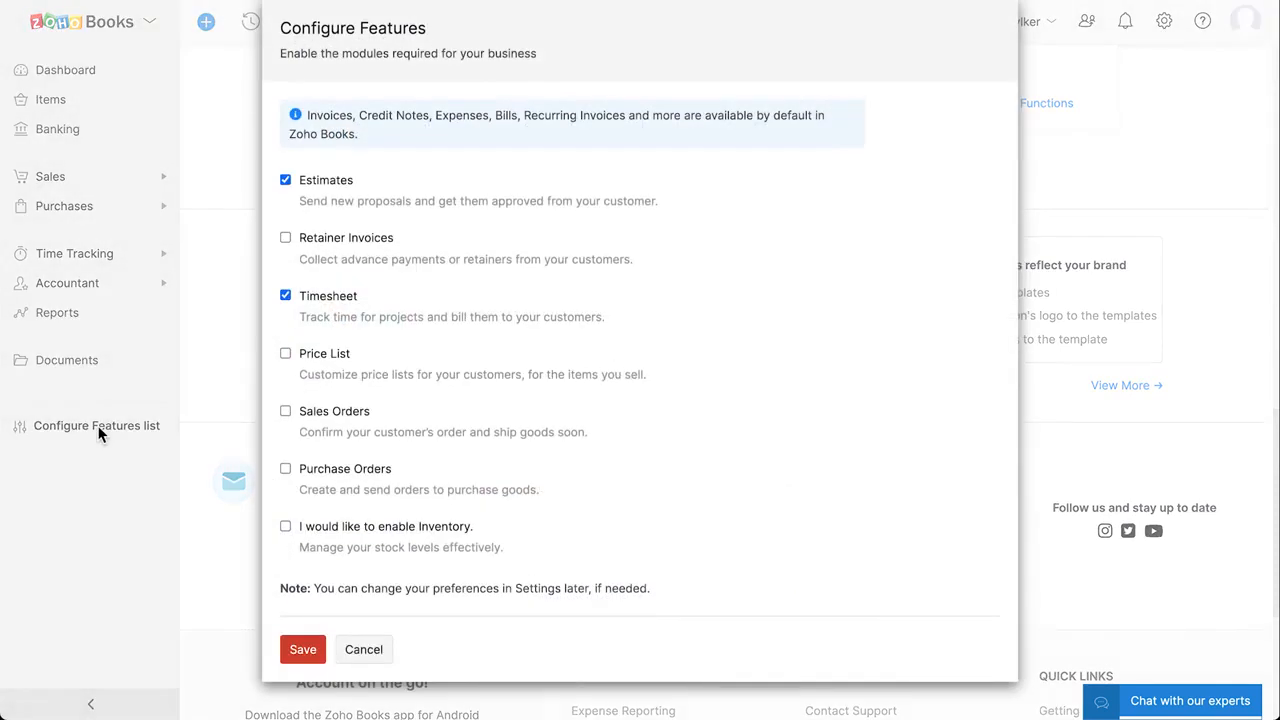
pyautogui.click(284, 238)
pyautogui.click(285, 356)
pyautogui.click(286, 413)
pyautogui.click(287, 470)
pyautogui.click(286, 527)
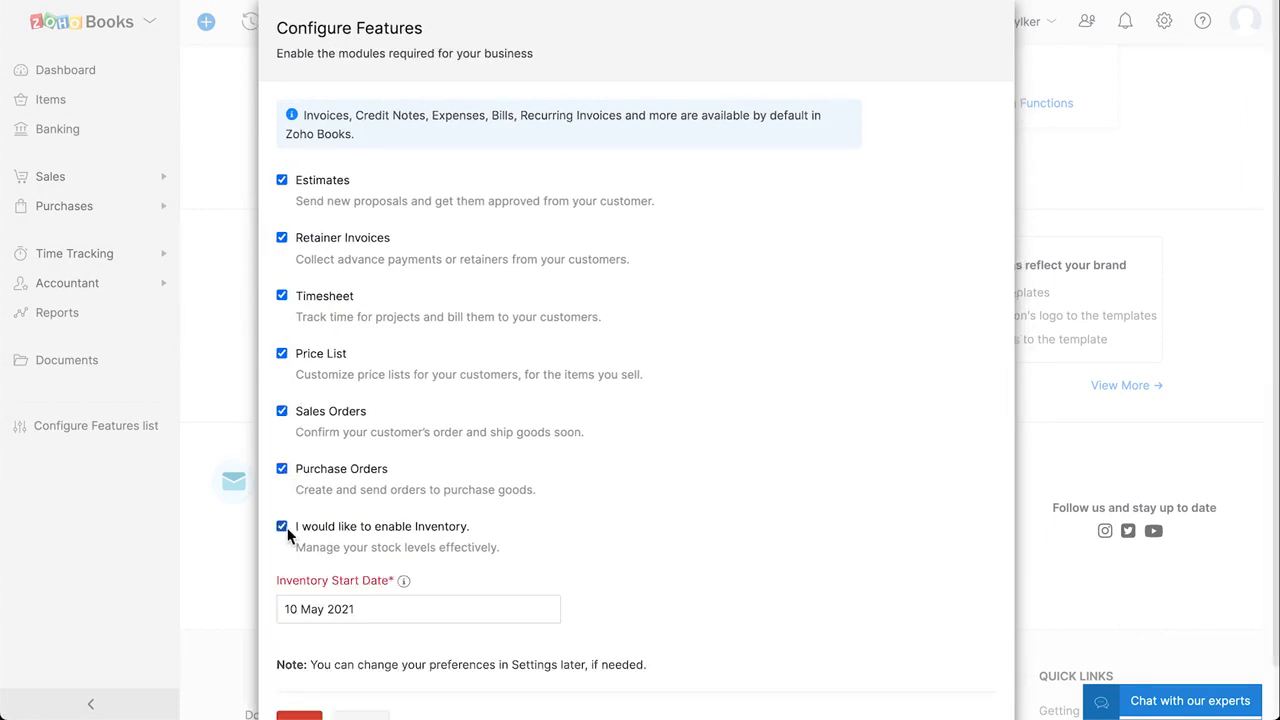
pyautogui.scroll(-1, 352, 545)
pyautogui.click(373, 557)
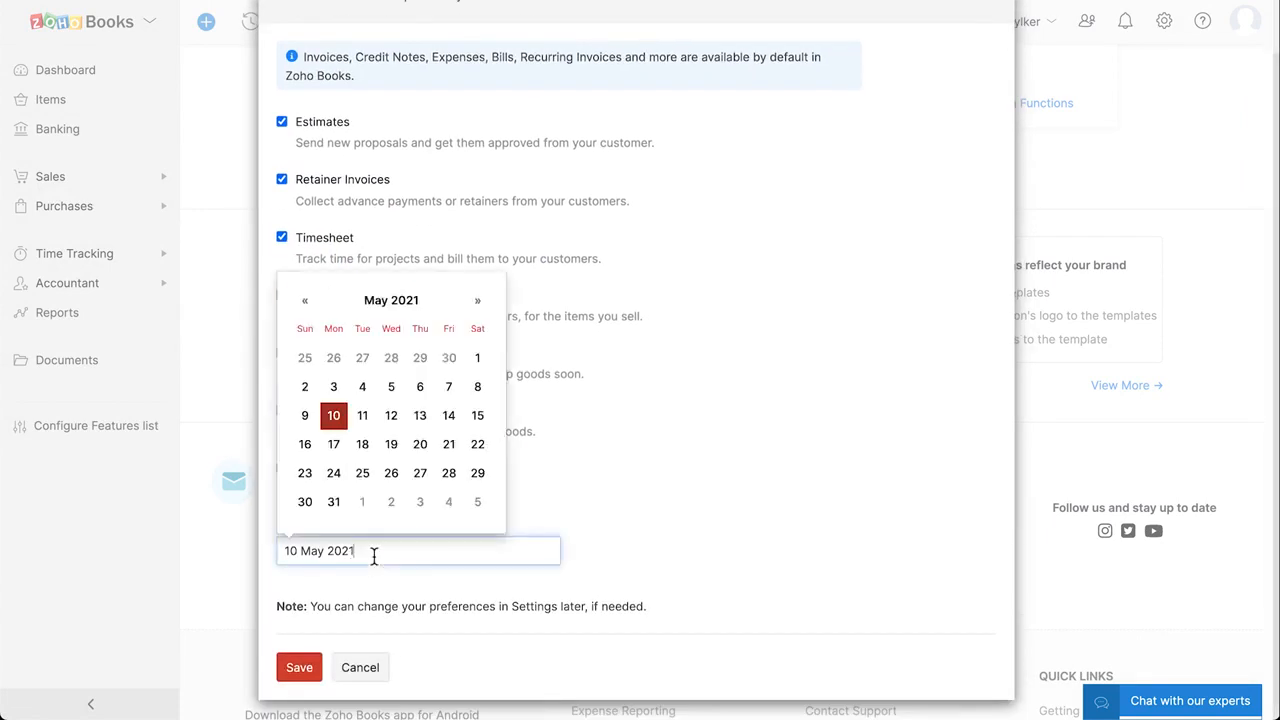
pyautogui.click(337, 421)
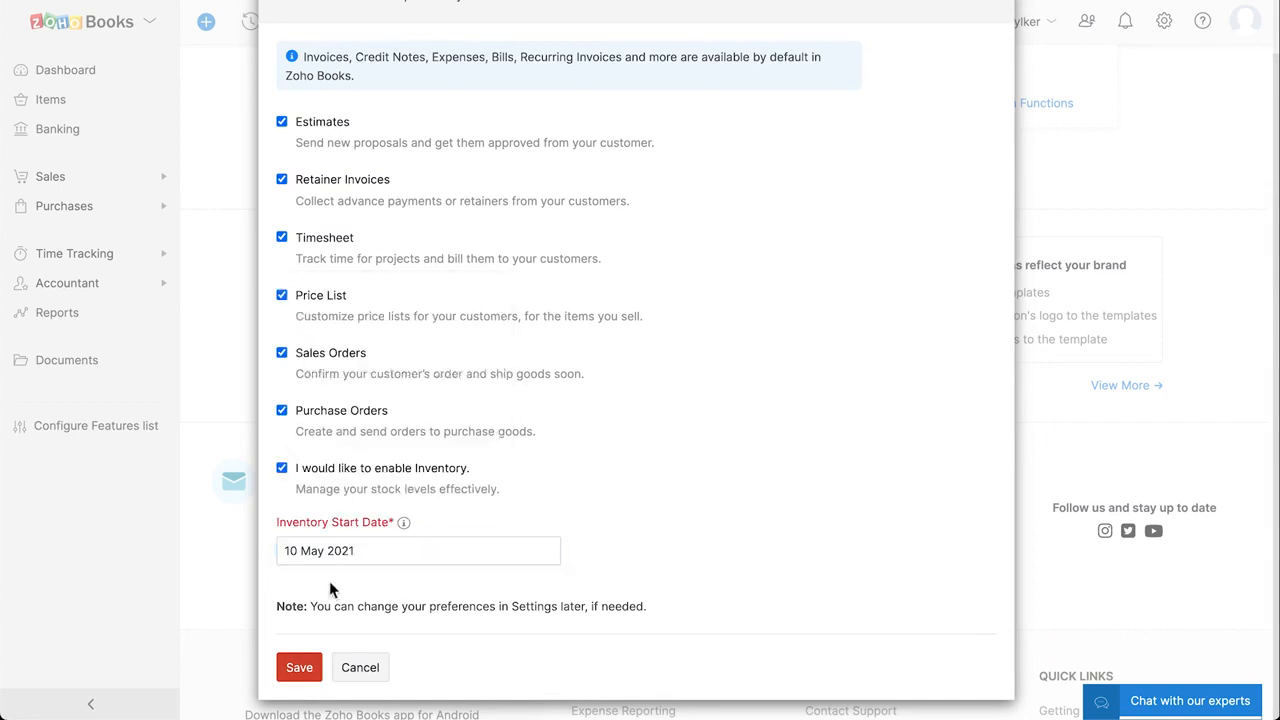
pyautogui.click(300, 669)
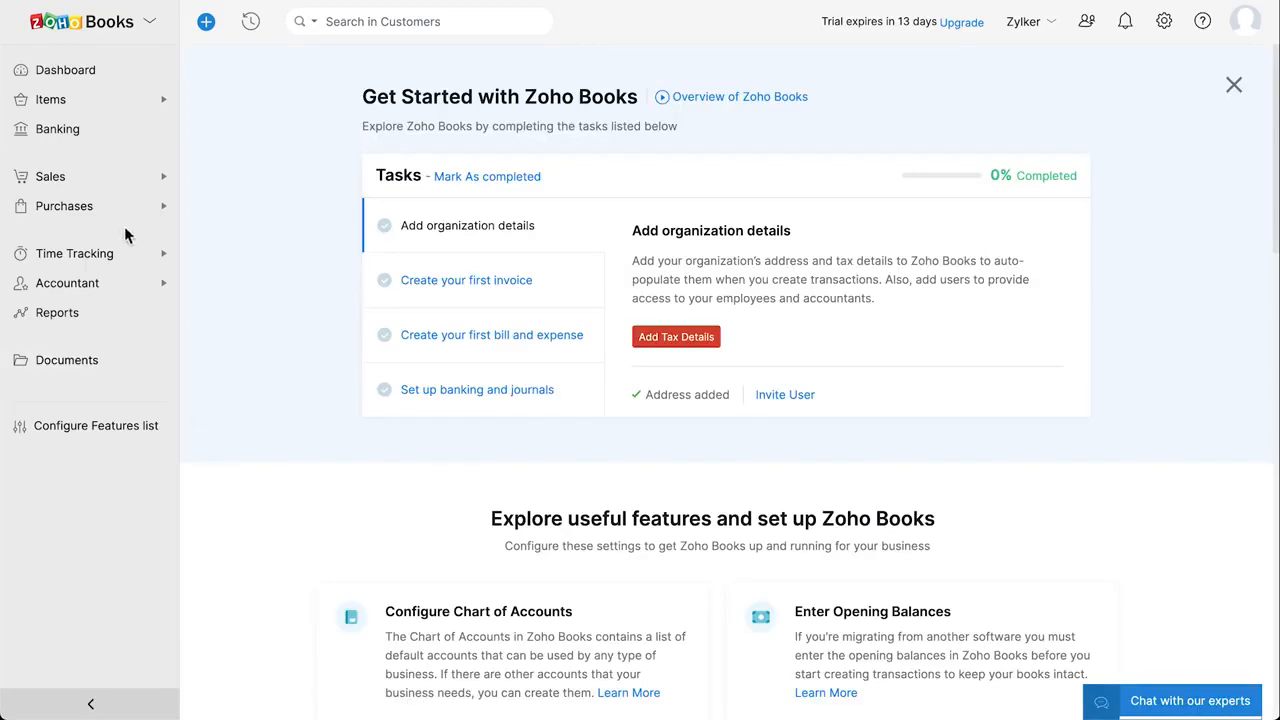
# View the Dashboard, the Items list and the Banking page
pyautogui.click(72, 80)
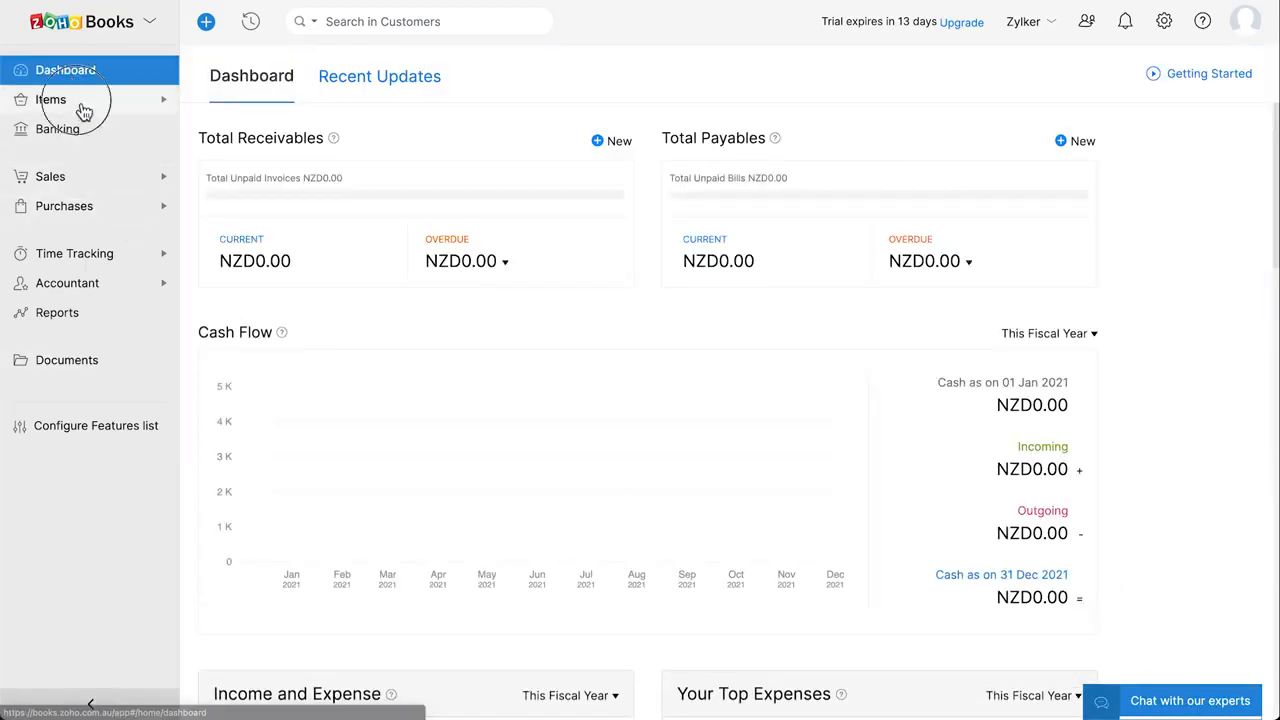
pyautogui.click(80, 101)
pyautogui.click(88, 136)
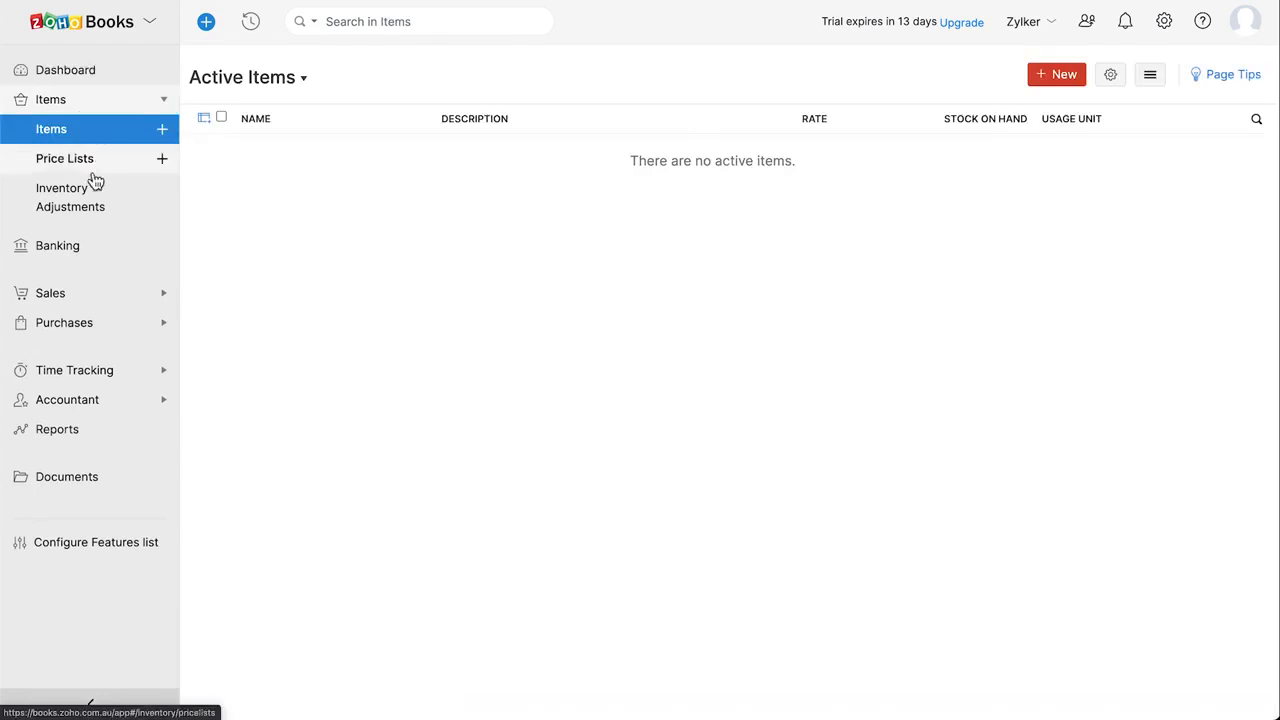
pyautogui.click(103, 251)
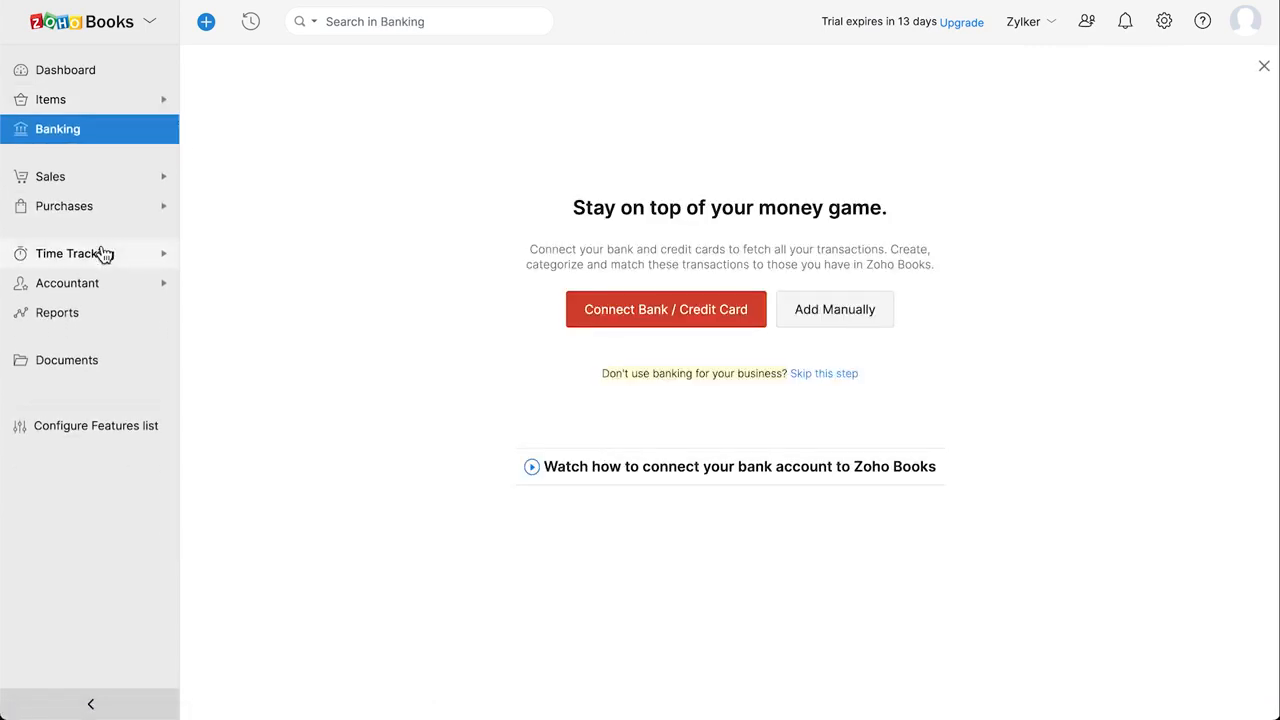
# Step through every Sales list, from Customers to Credit Notes
pyautogui.click(96, 187)
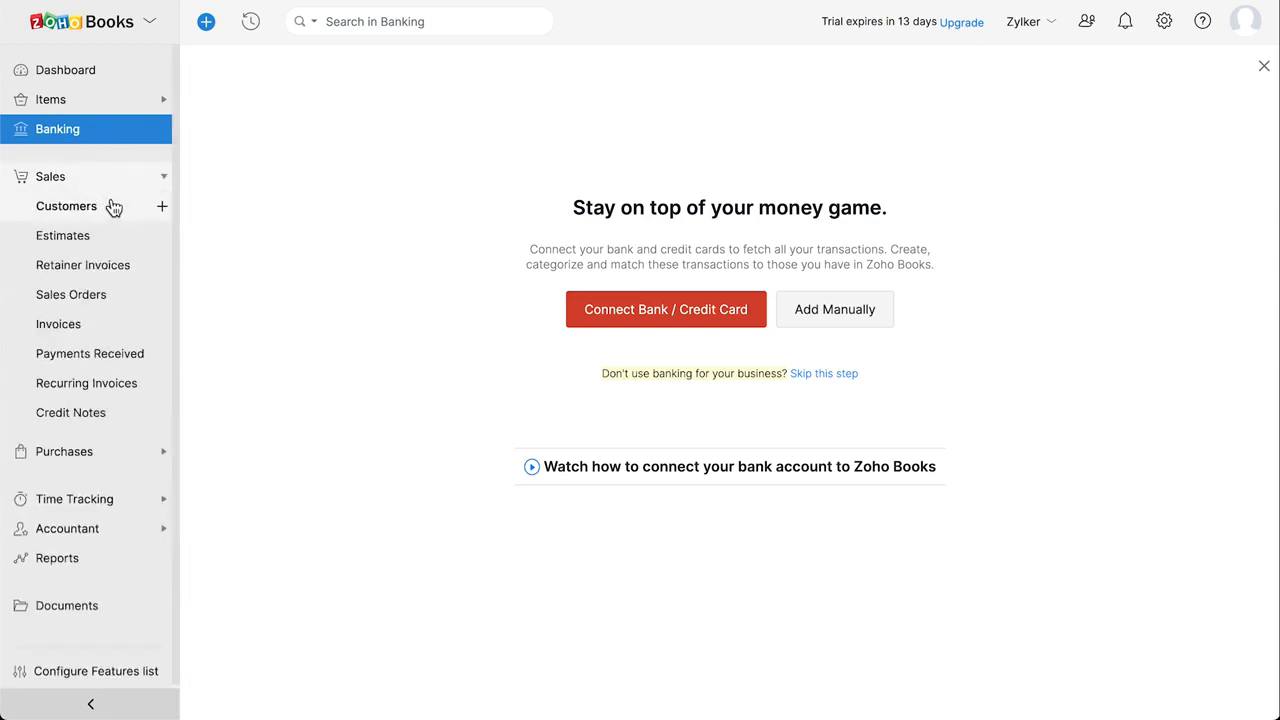
pyautogui.click(116, 212)
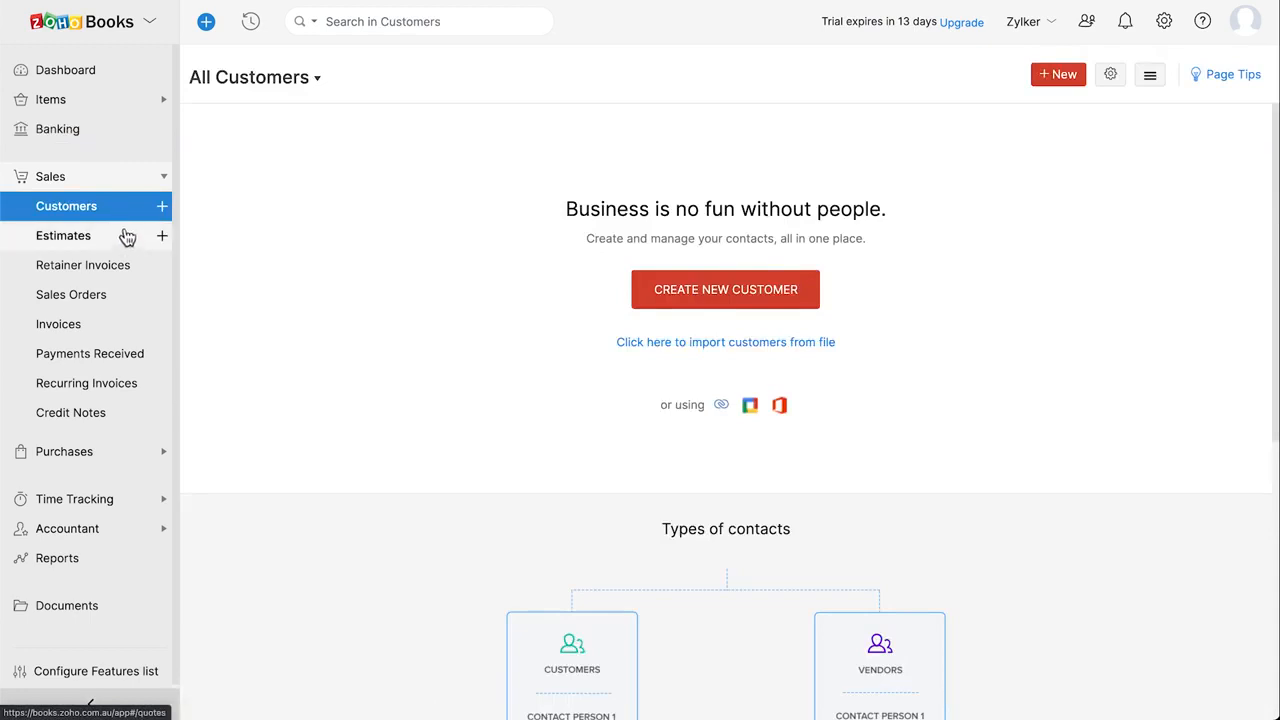
pyautogui.click(127, 240)
pyautogui.click(148, 270)
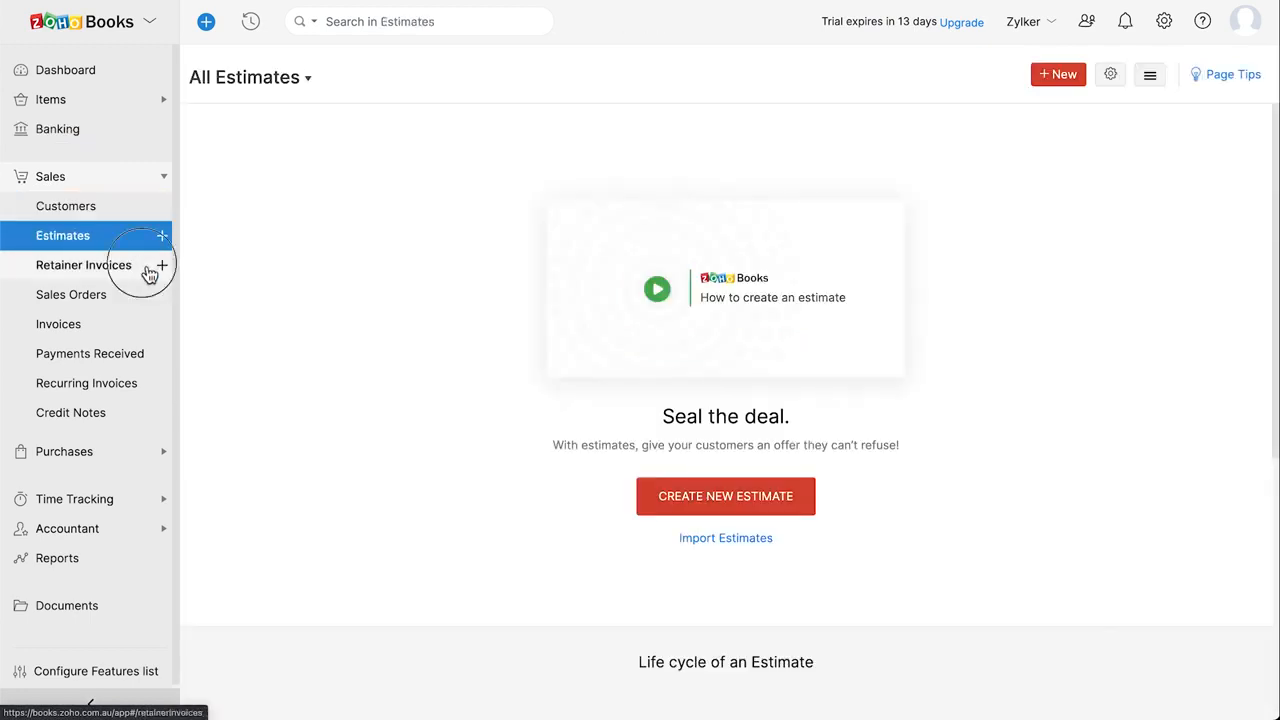
pyautogui.click(134, 298)
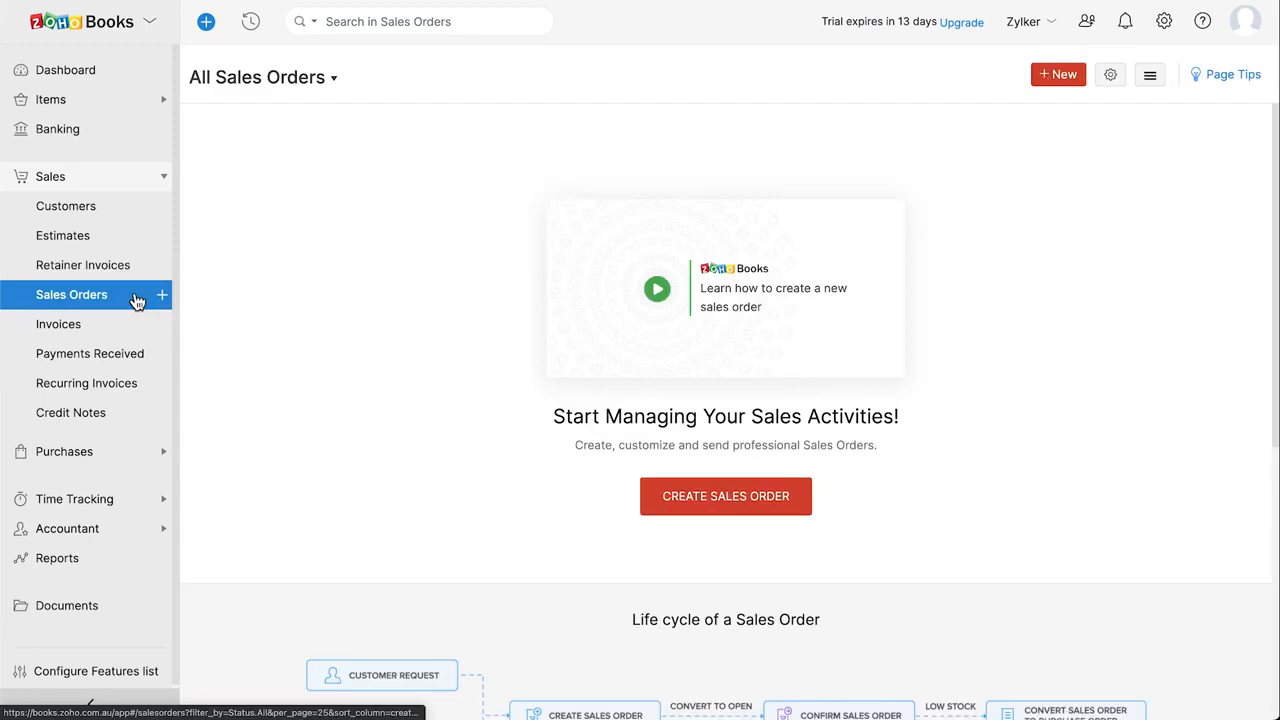
pyautogui.click(134, 336)
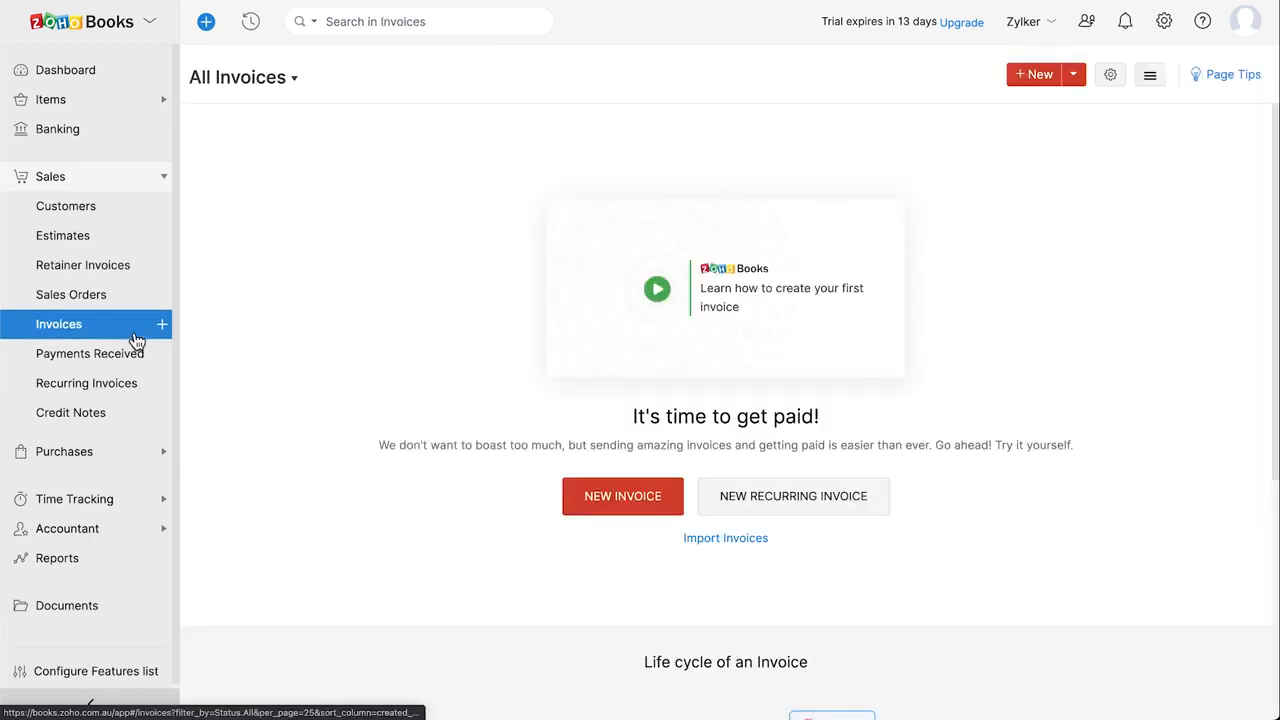
pyautogui.click(148, 358)
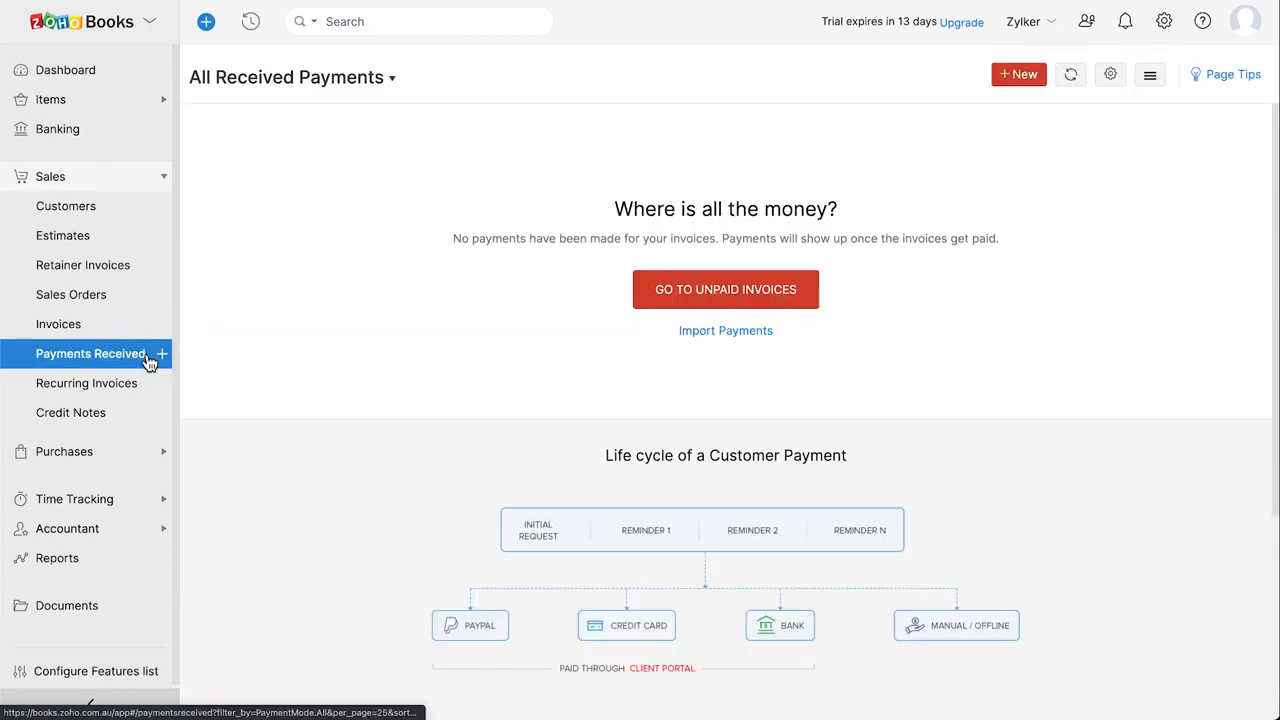
pyautogui.click(148, 390)
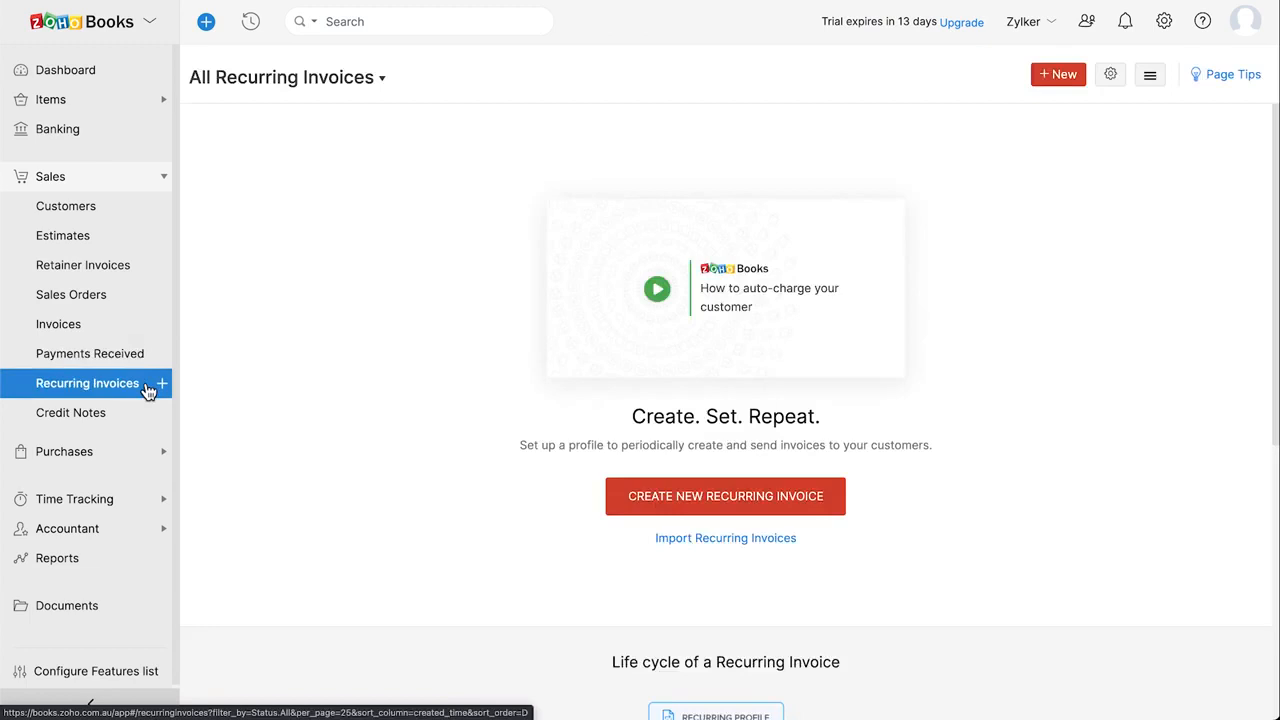
pyautogui.click(137, 416)
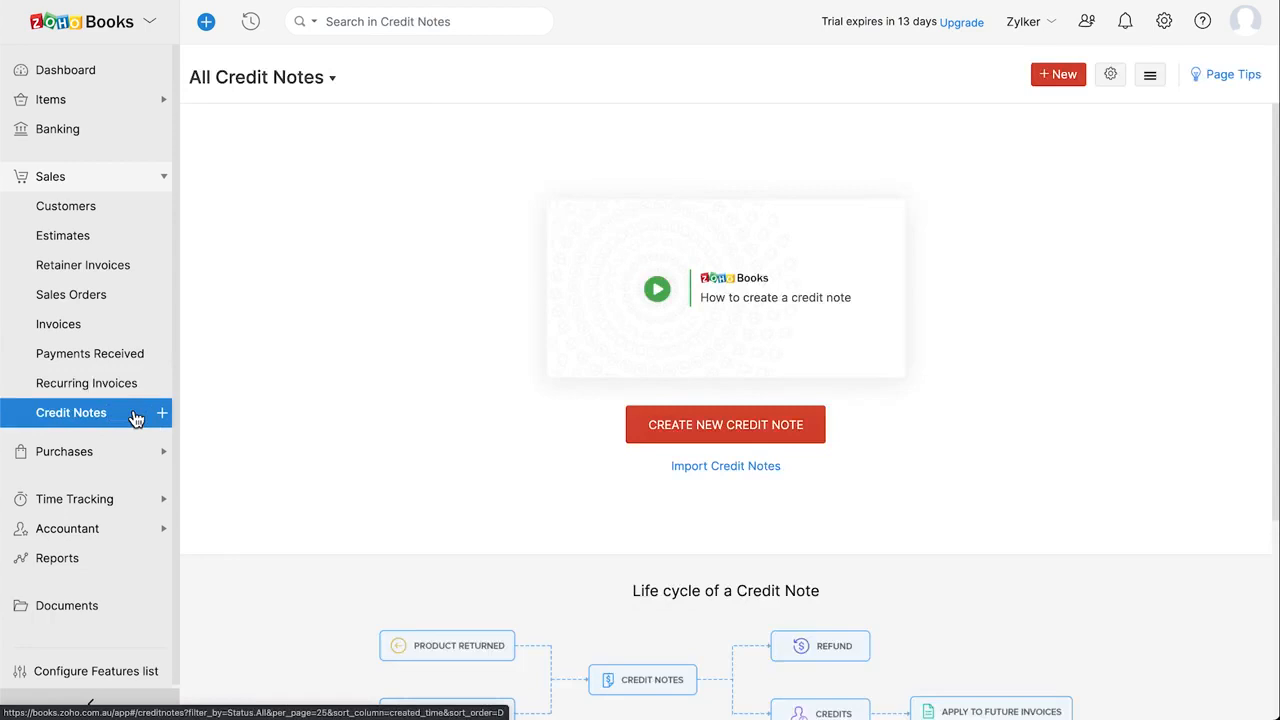
# Browse each Purchases list, from Vendors through Vendor Credits
pyautogui.click(91, 455)
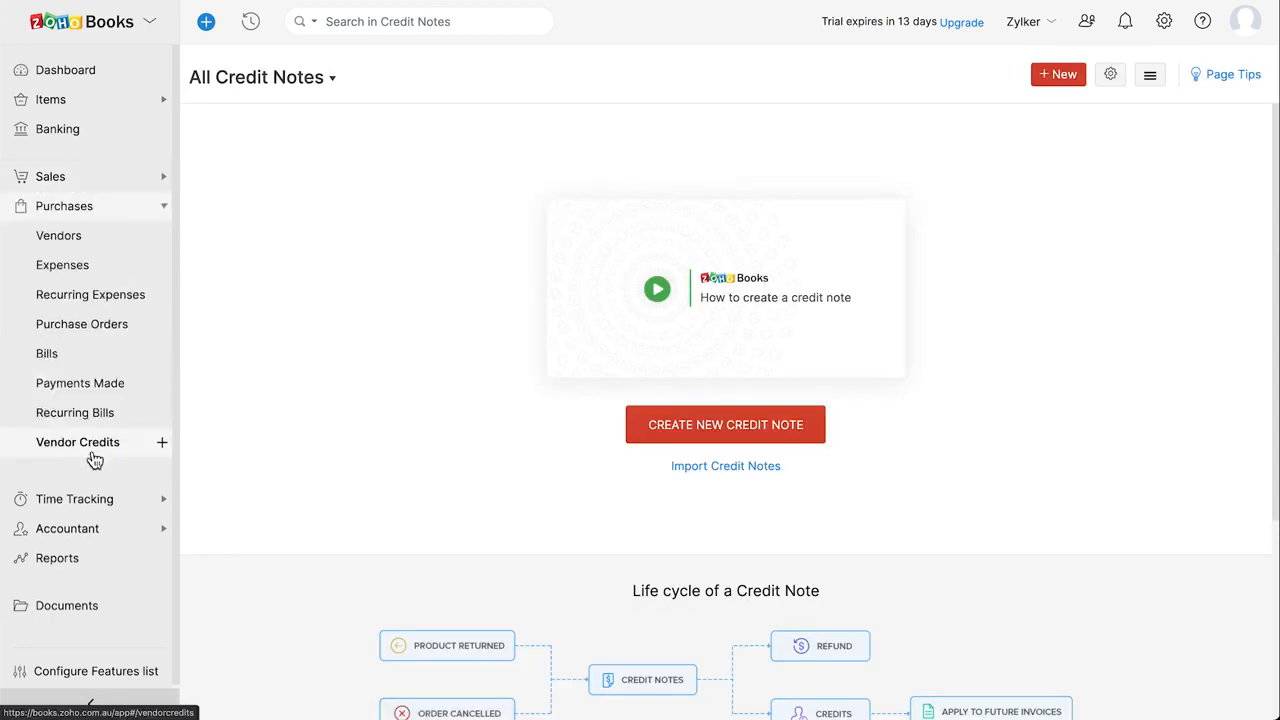
pyautogui.click(110, 245)
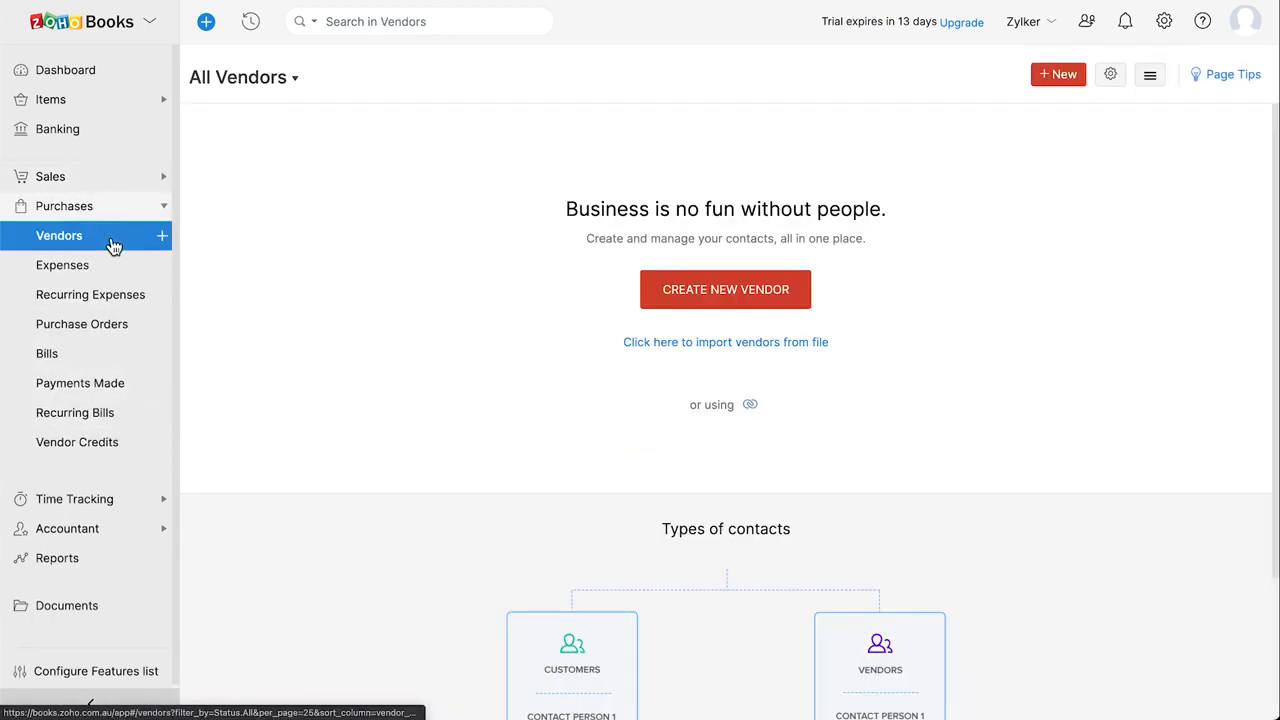
pyautogui.click(118, 265)
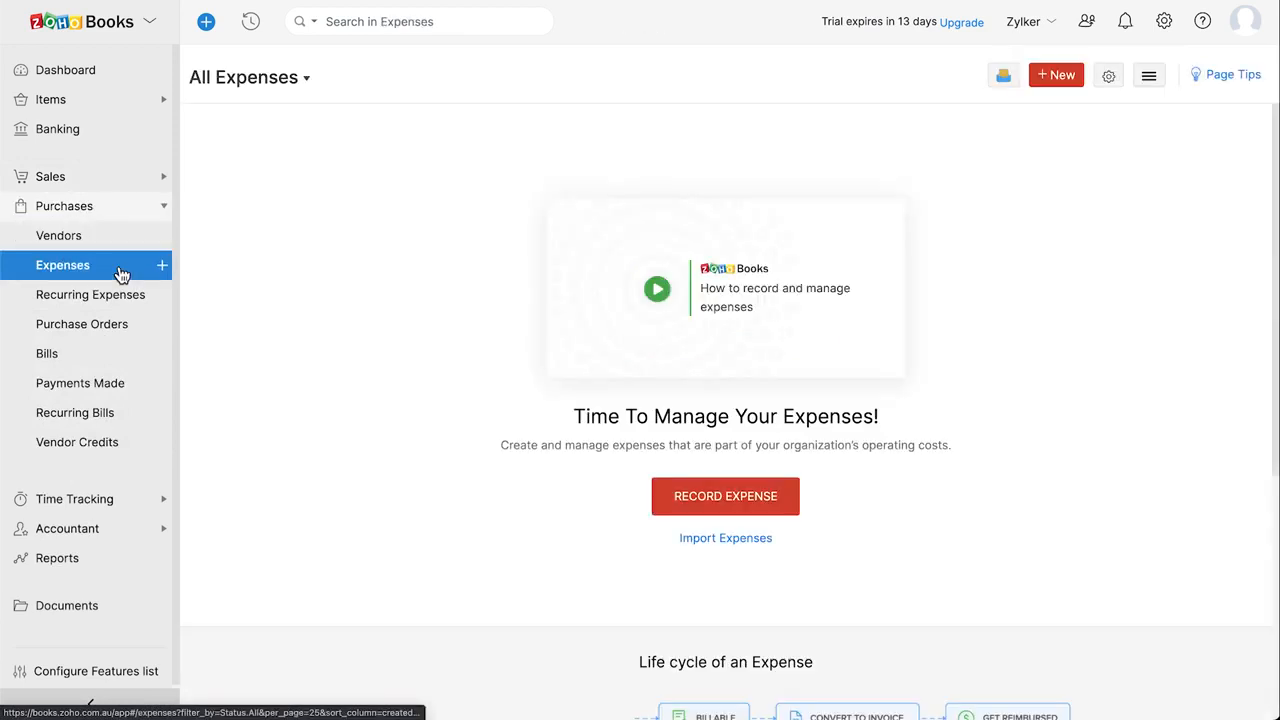
pyautogui.click(127, 296)
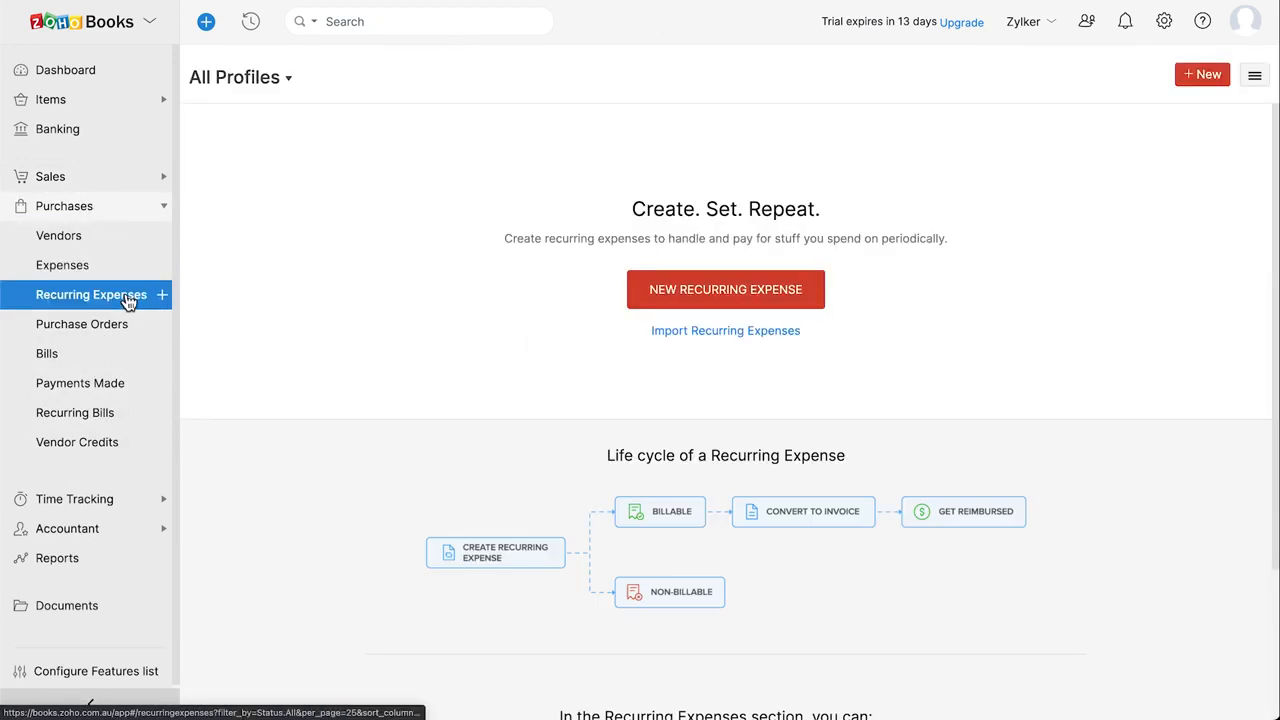
pyautogui.click(131, 330)
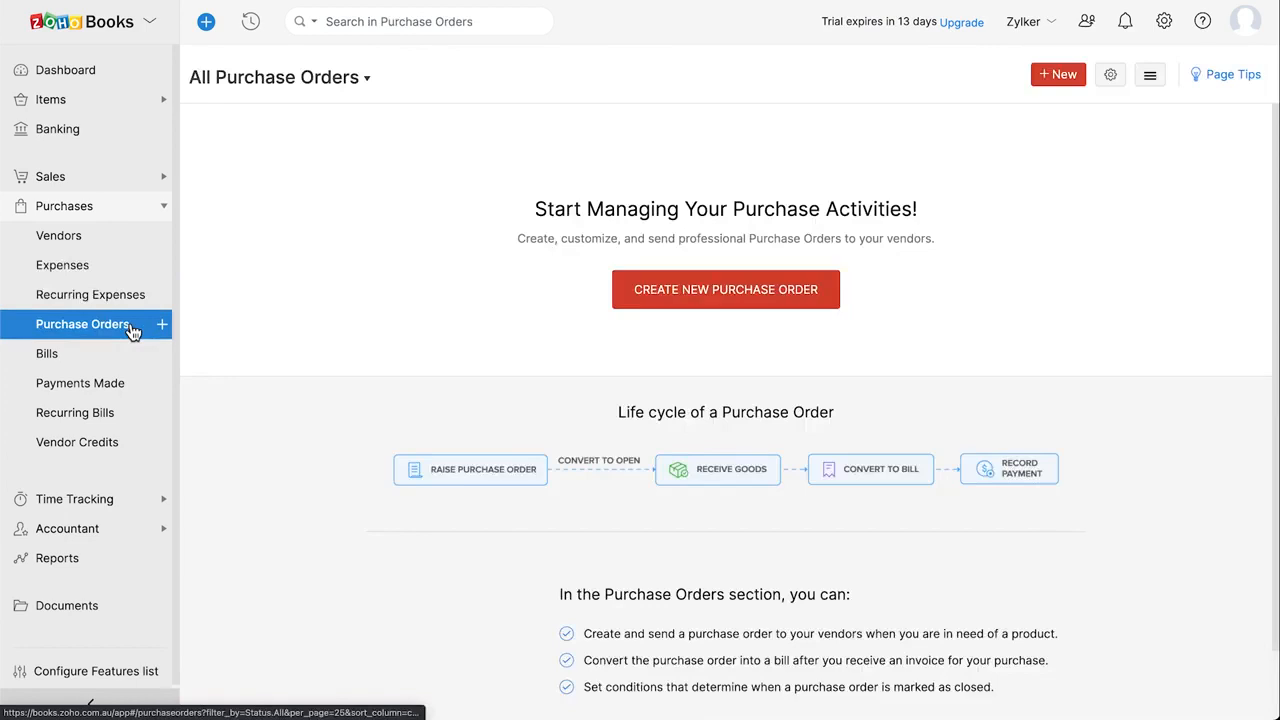
pyautogui.click(130, 358)
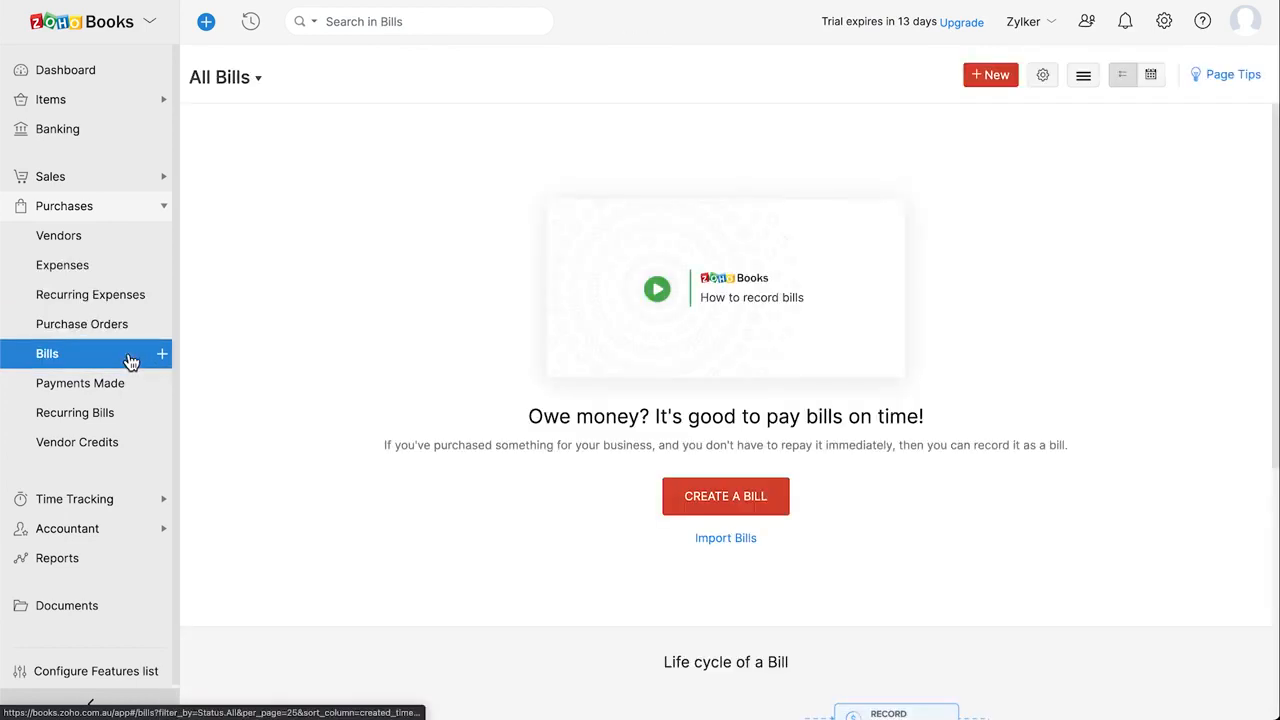
pyautogui.click(131, 387)
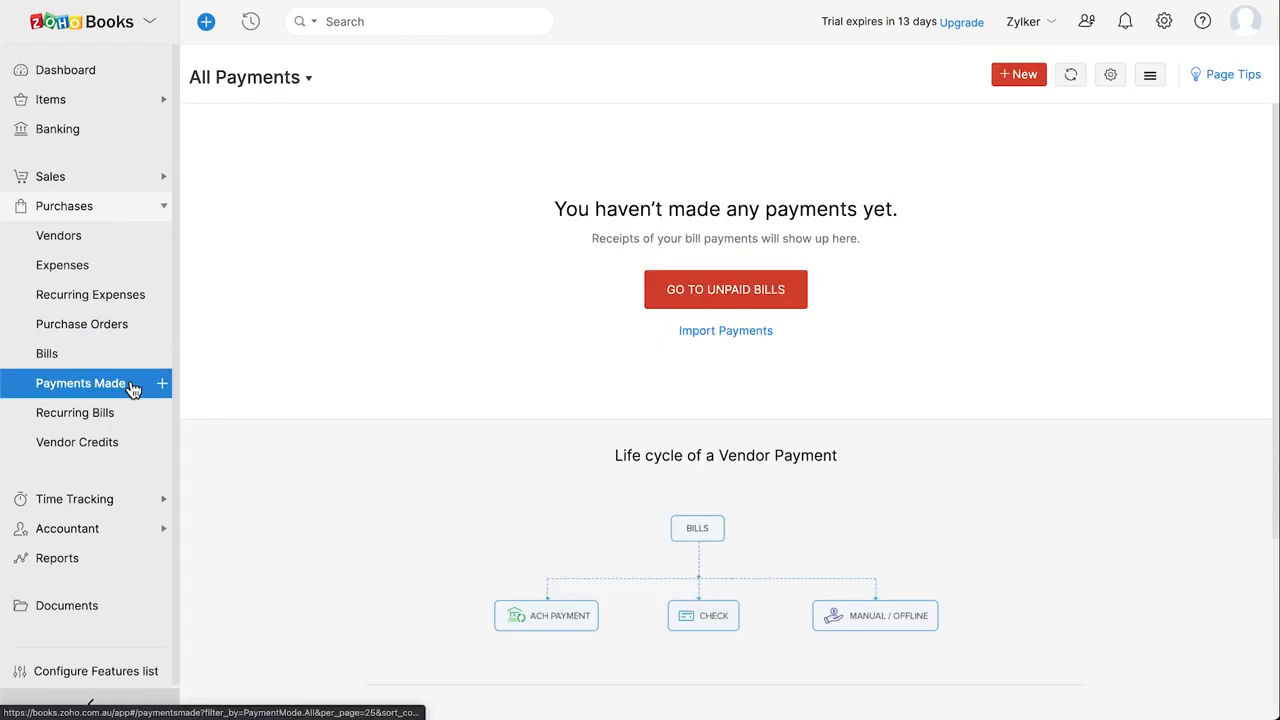
pyautogui.click(130, 418)
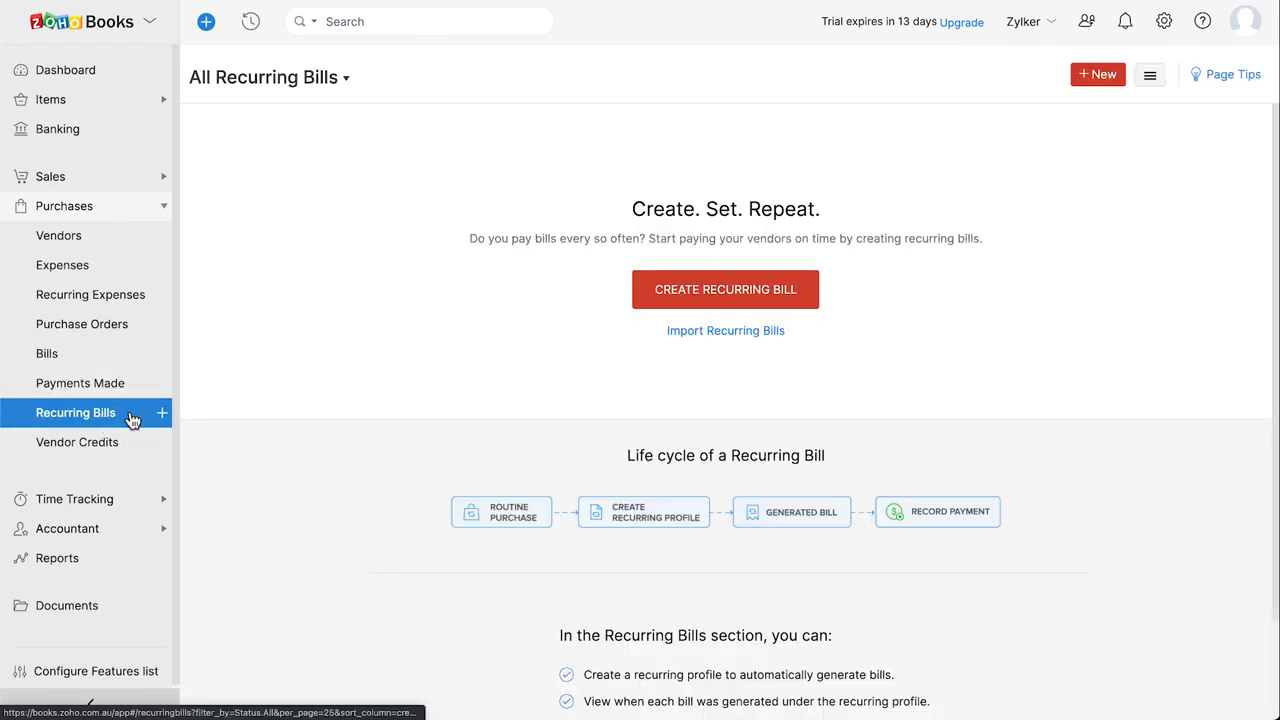
pyautogui.click(130, 446)
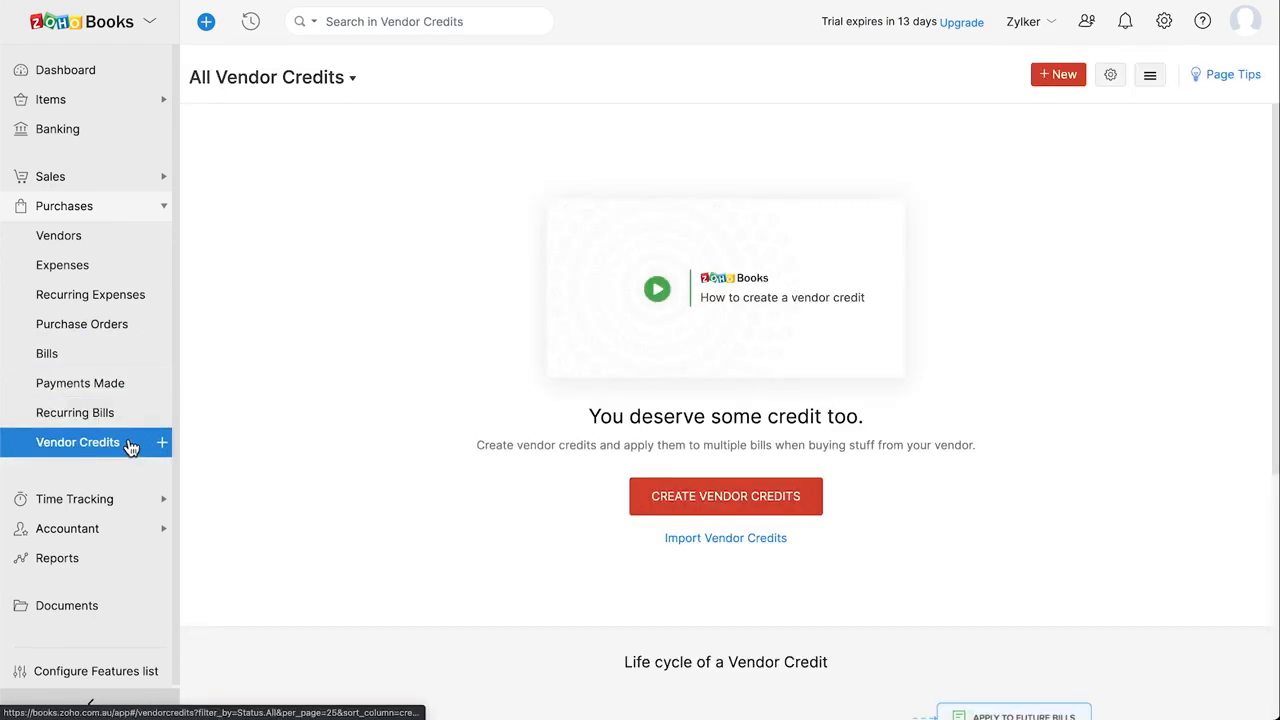
# Look at the Projects and Timesheet pages under Time Tracking
pyautogui.click(116, 500)
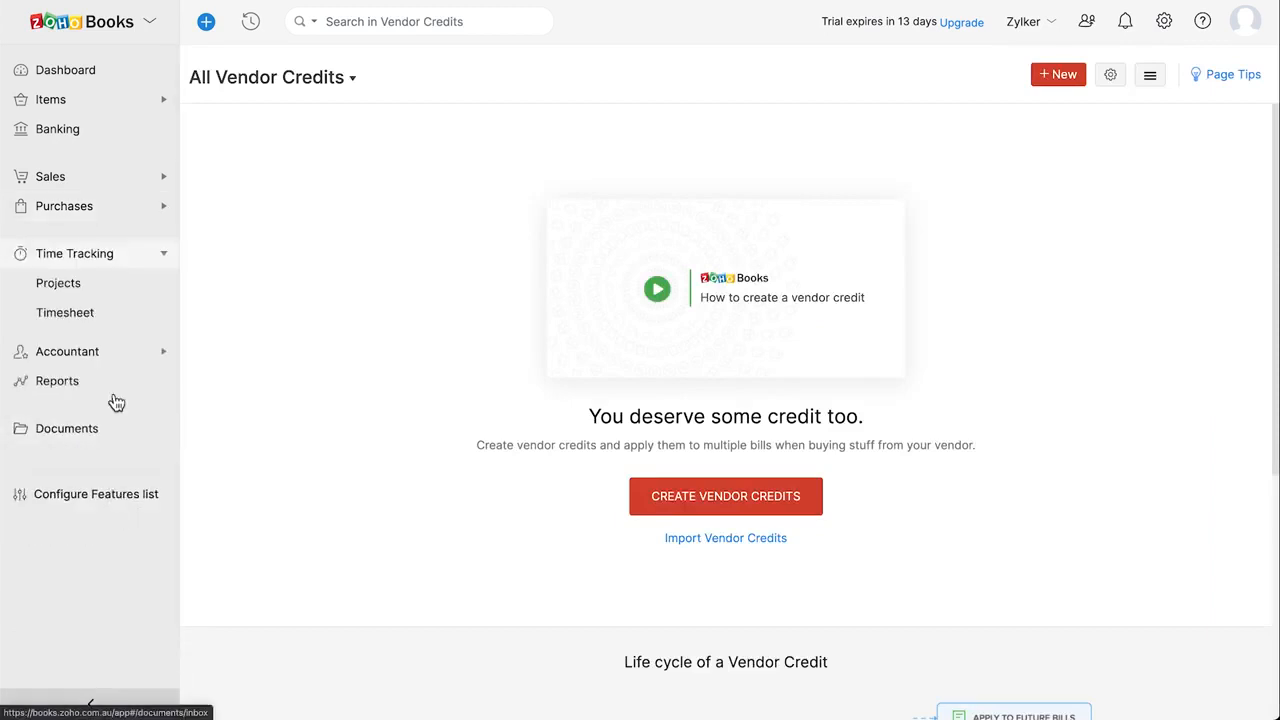
pyautogui.click(118, 290)
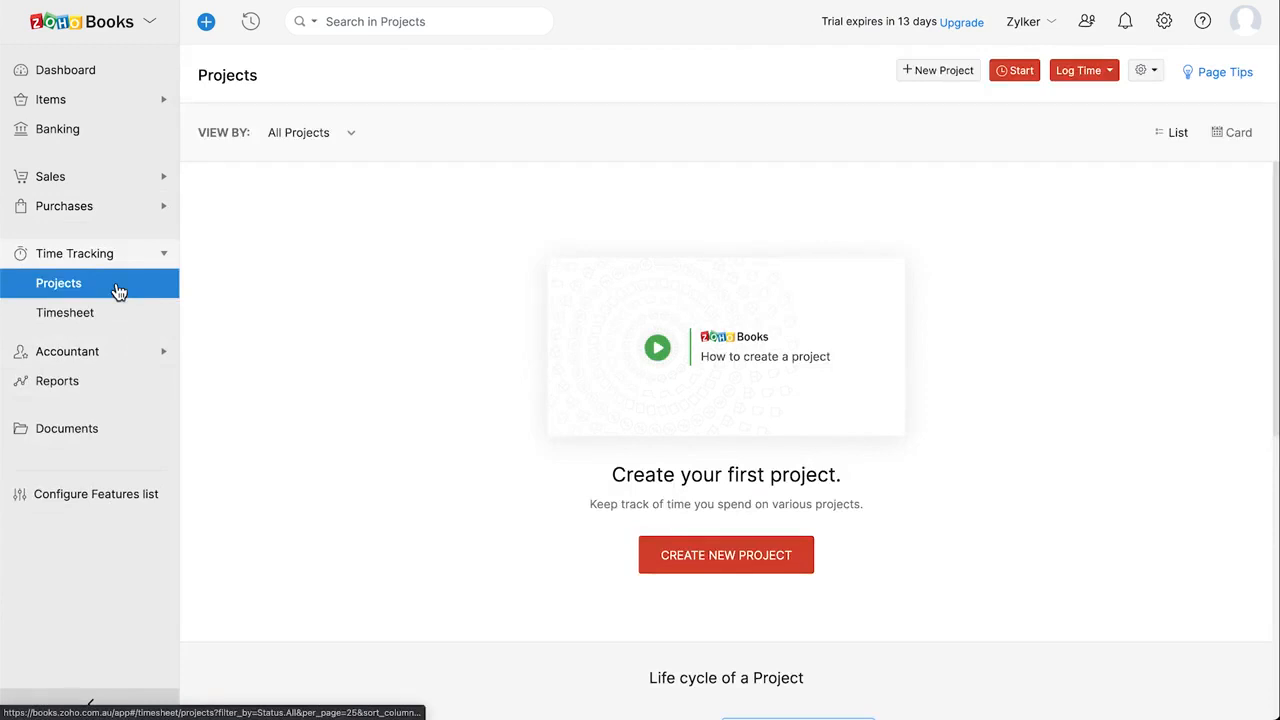
pyautogui.click(123, 317)
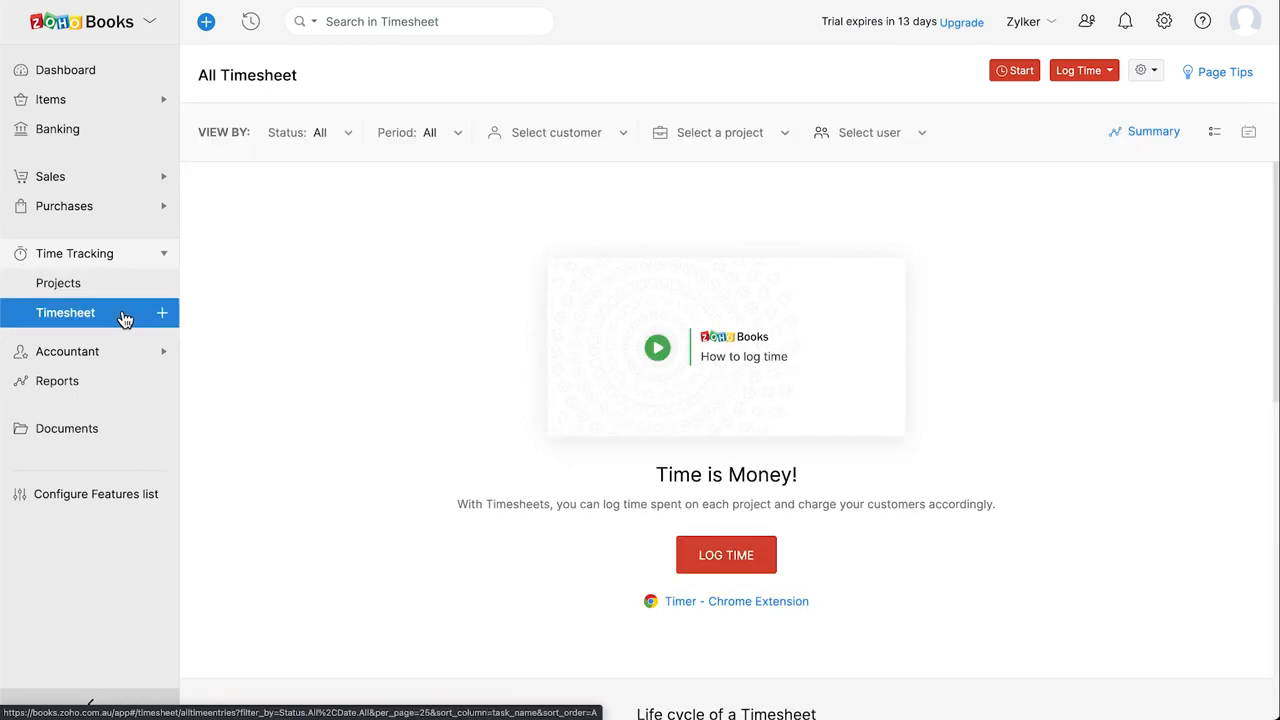
# Look at the Chart of Accounts and Budgets under Accountant, then the Reports overview
pyautogui.click(126, 350)
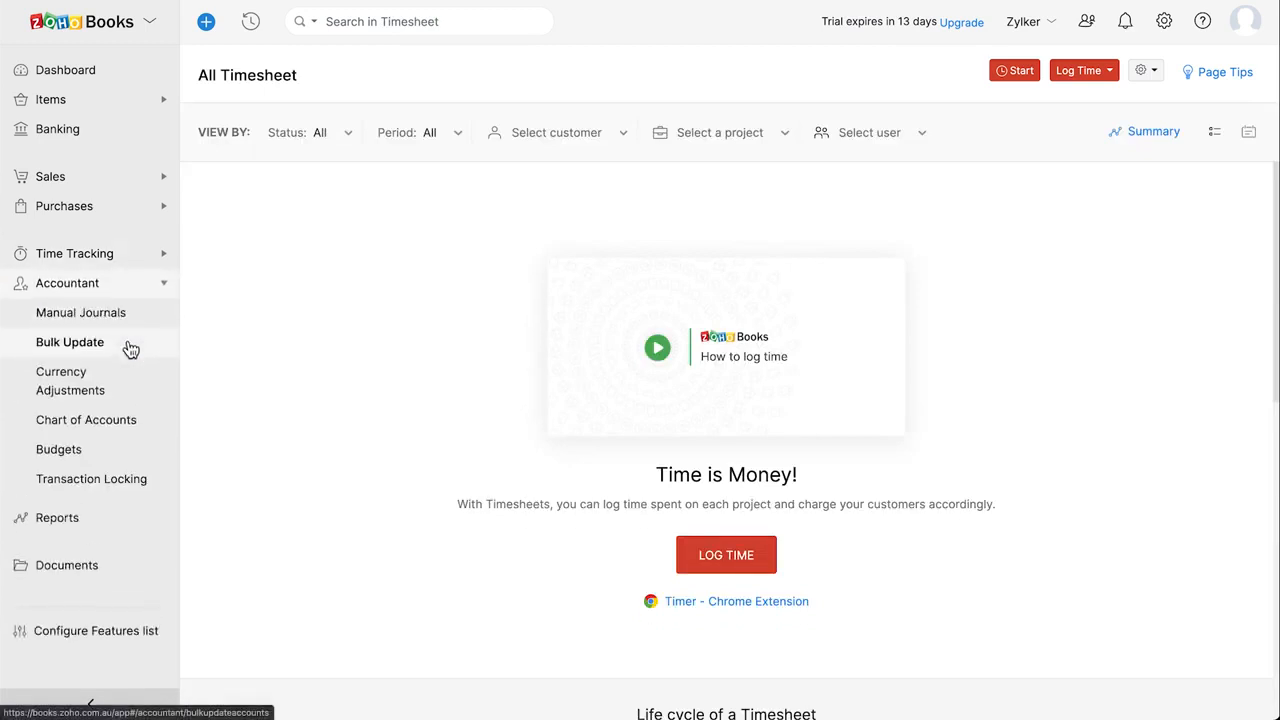
pyautogui.click(148, 425)
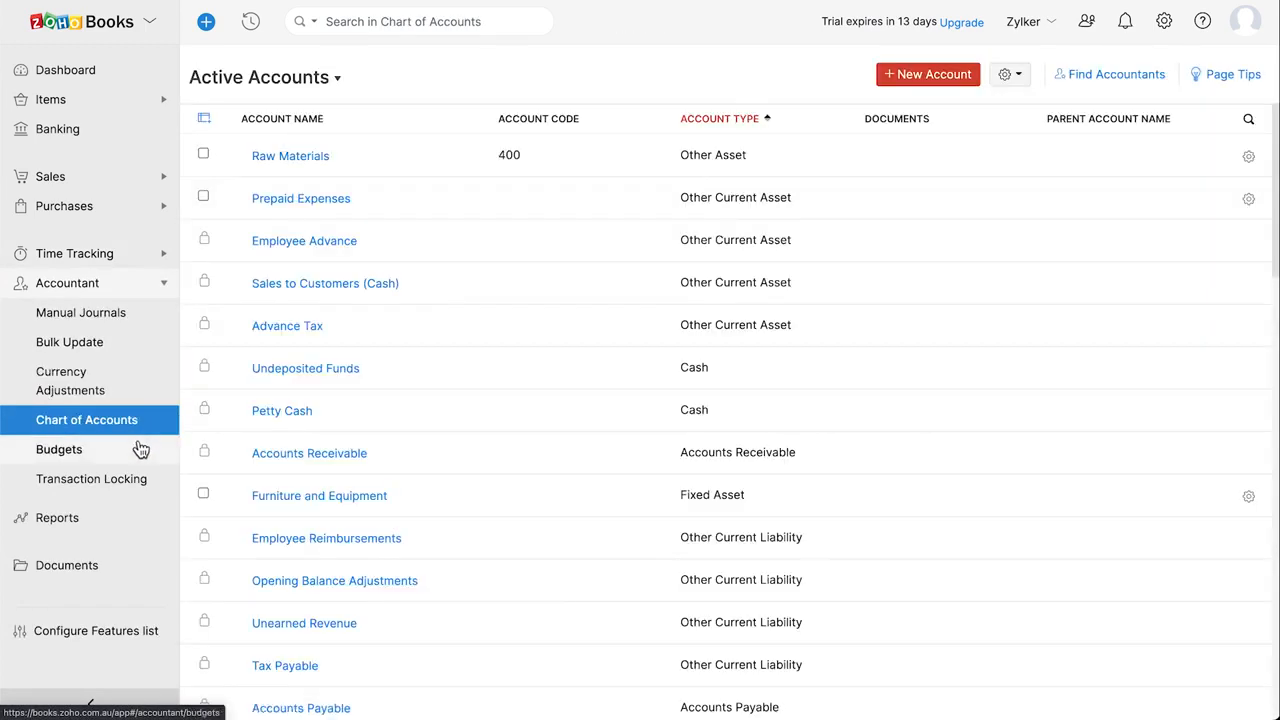
pyautogui.click(140, 451)
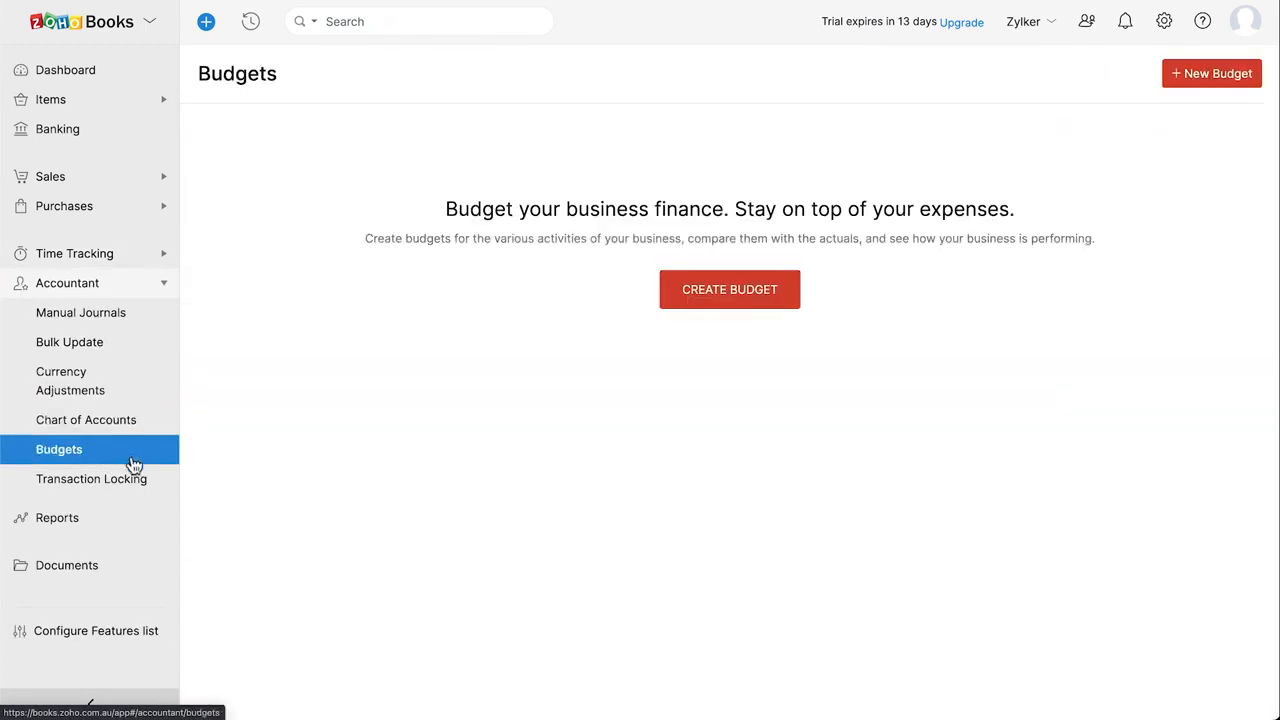
pyautogui.click(114, 517)
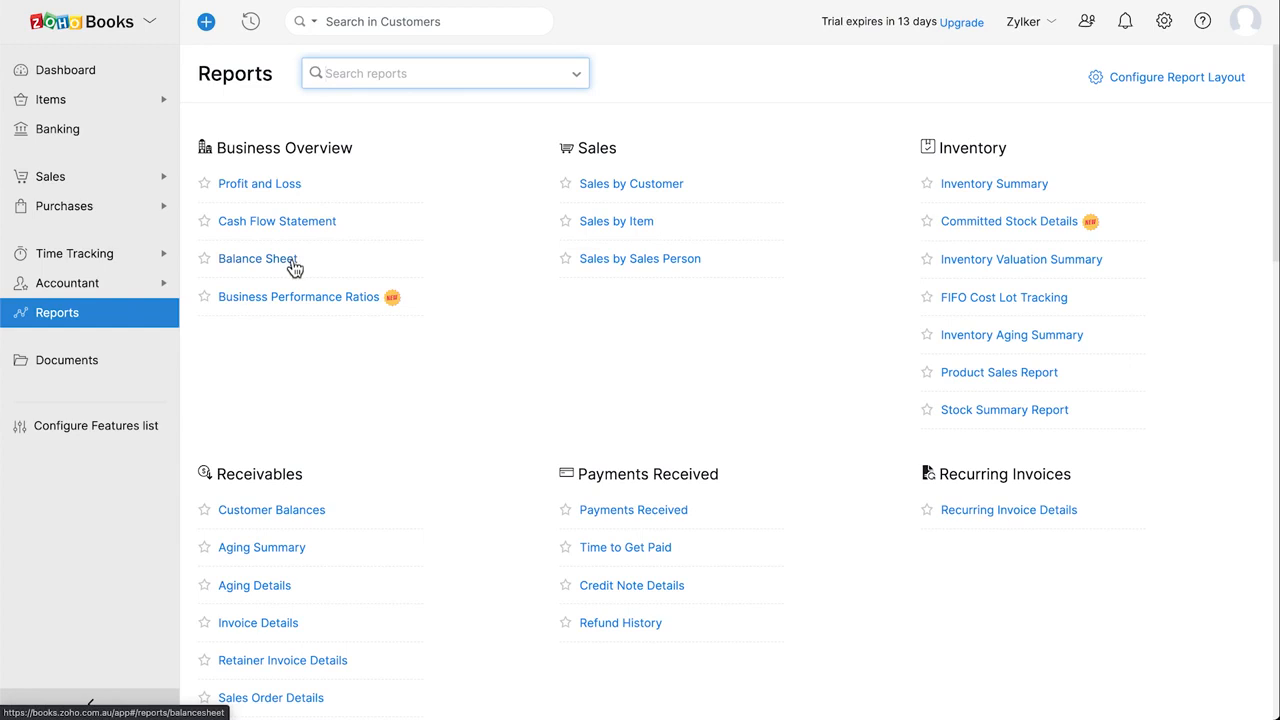
# Open the Balance Sheet and preview its Schedule, Share and Export options without changing anything
pyautogui.click(257, 259)
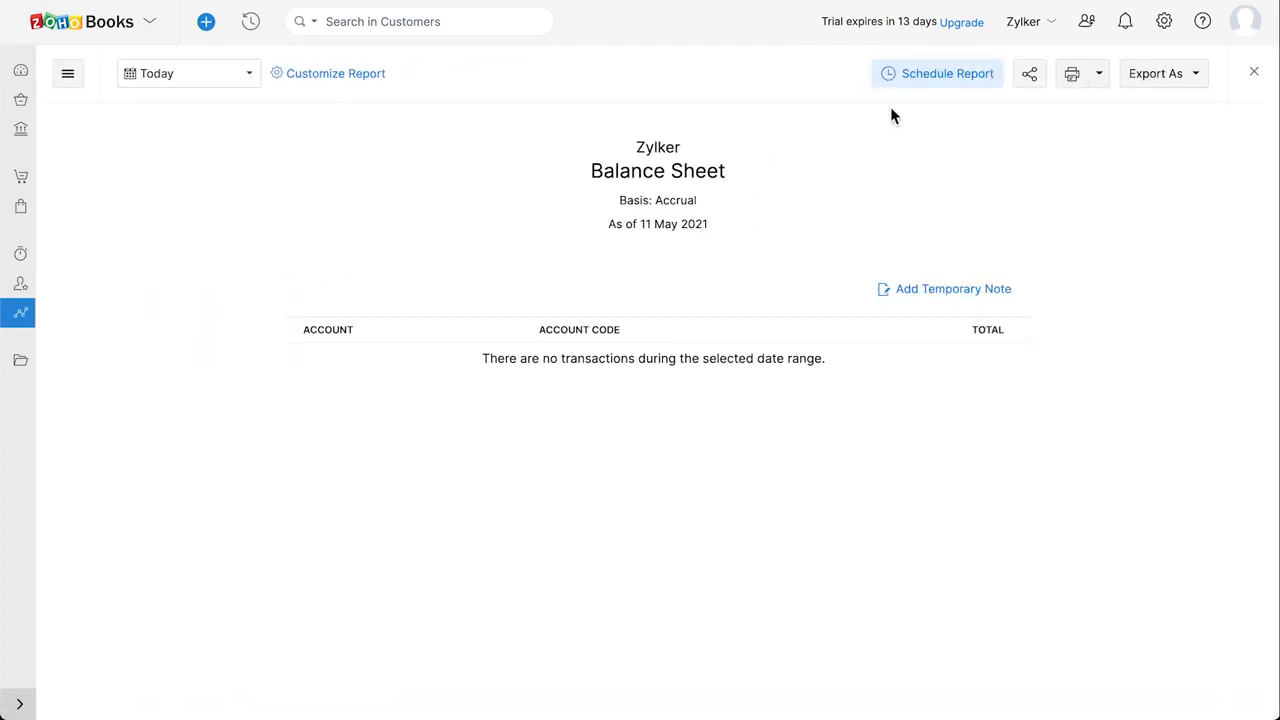
pyautogui.click(955, 82)
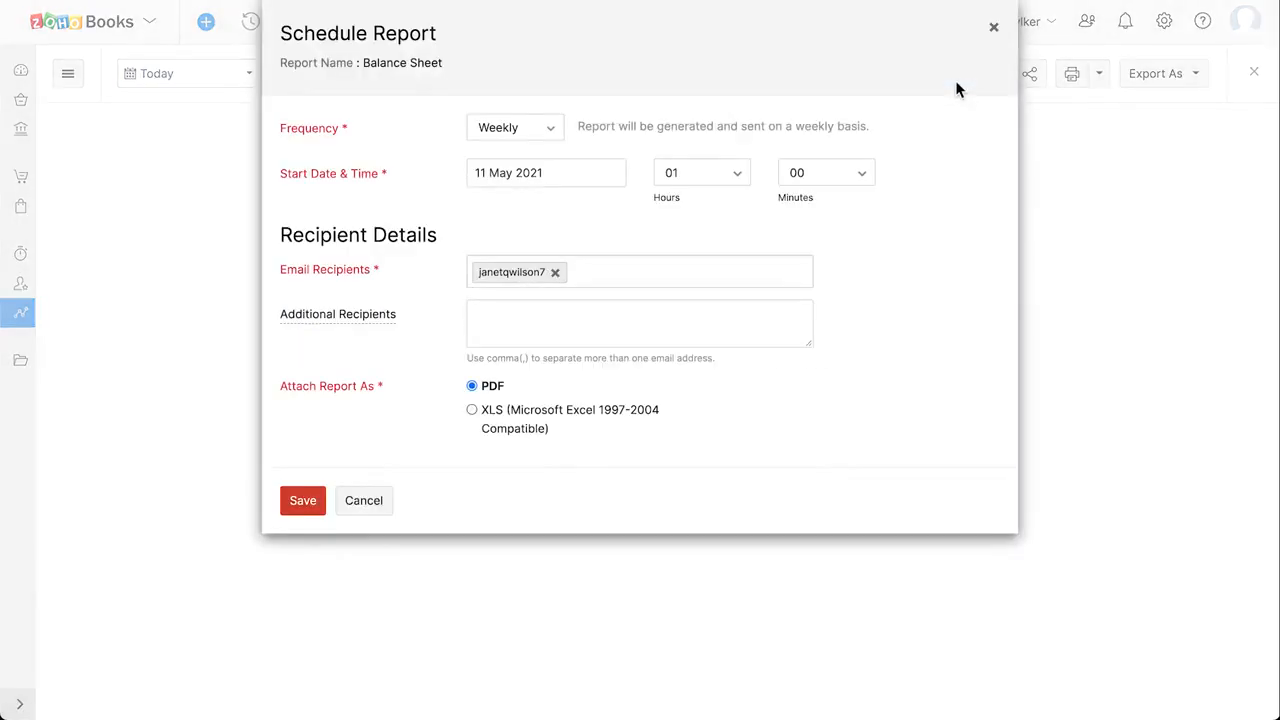
pyautogui.click(994, 30)
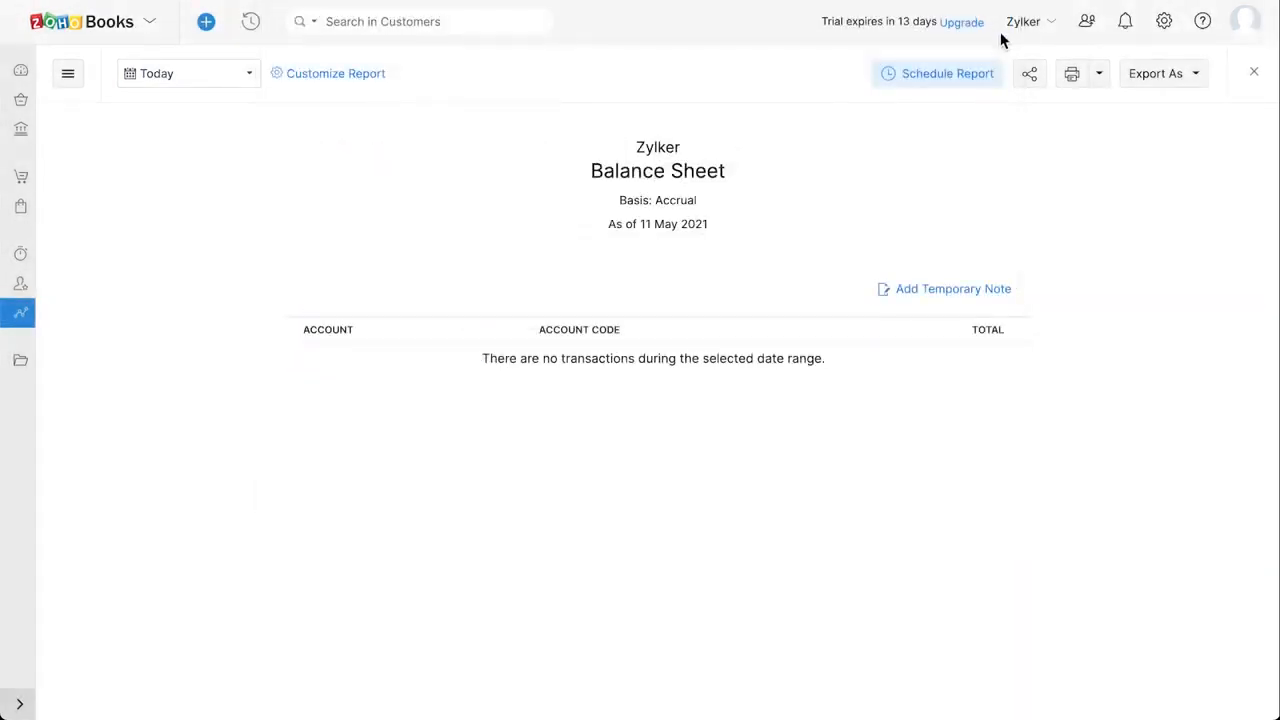
pyautogui.click(1032, 75)
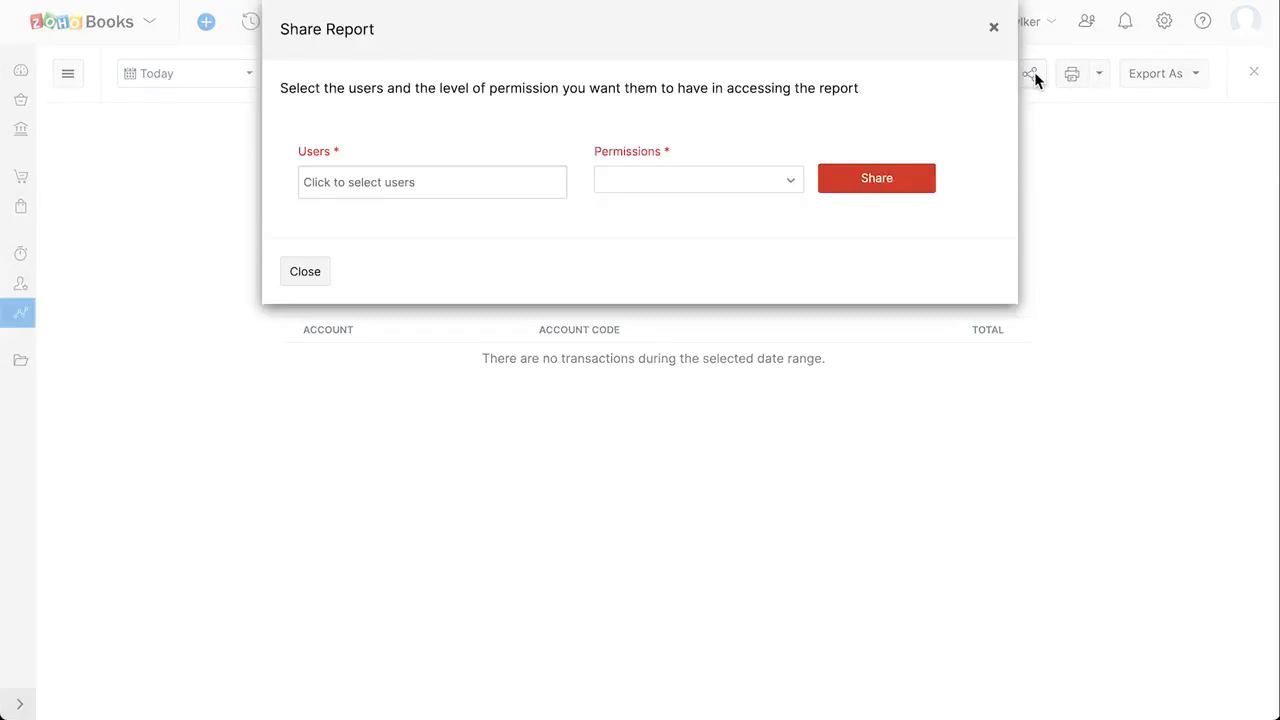
pyautogui.click(996, 30)
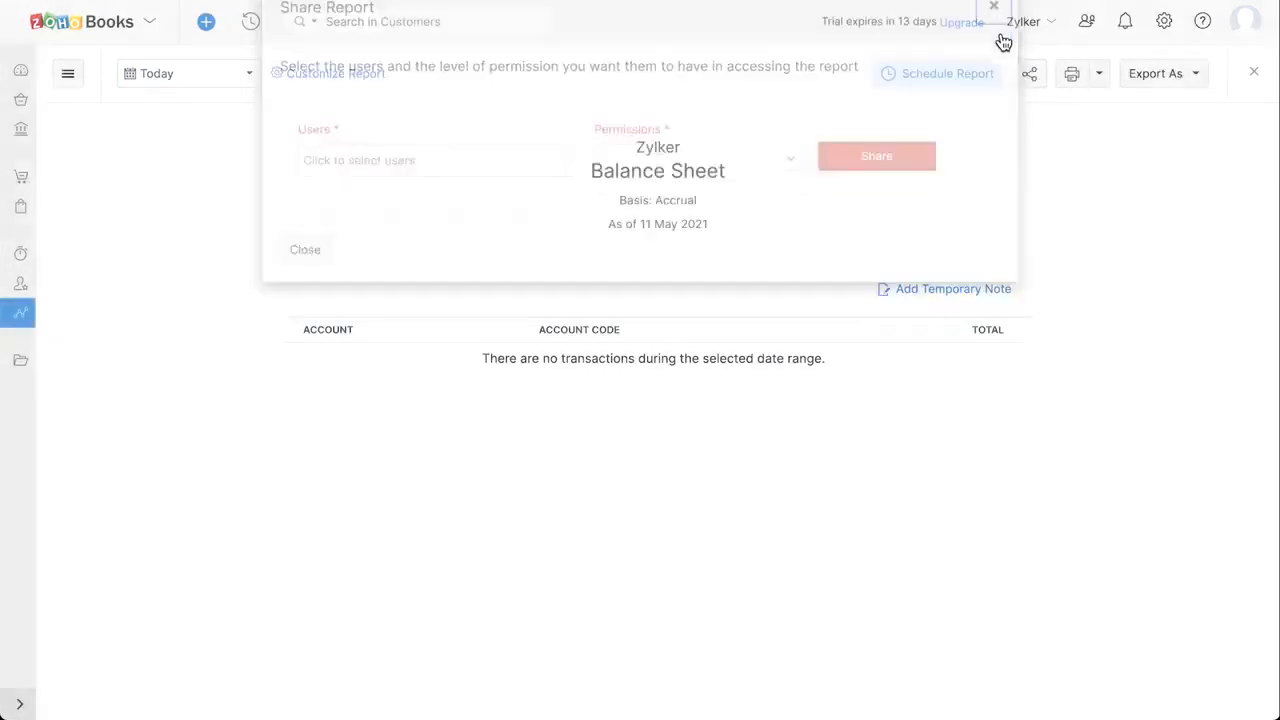
pyautogui.click(1184, 84)
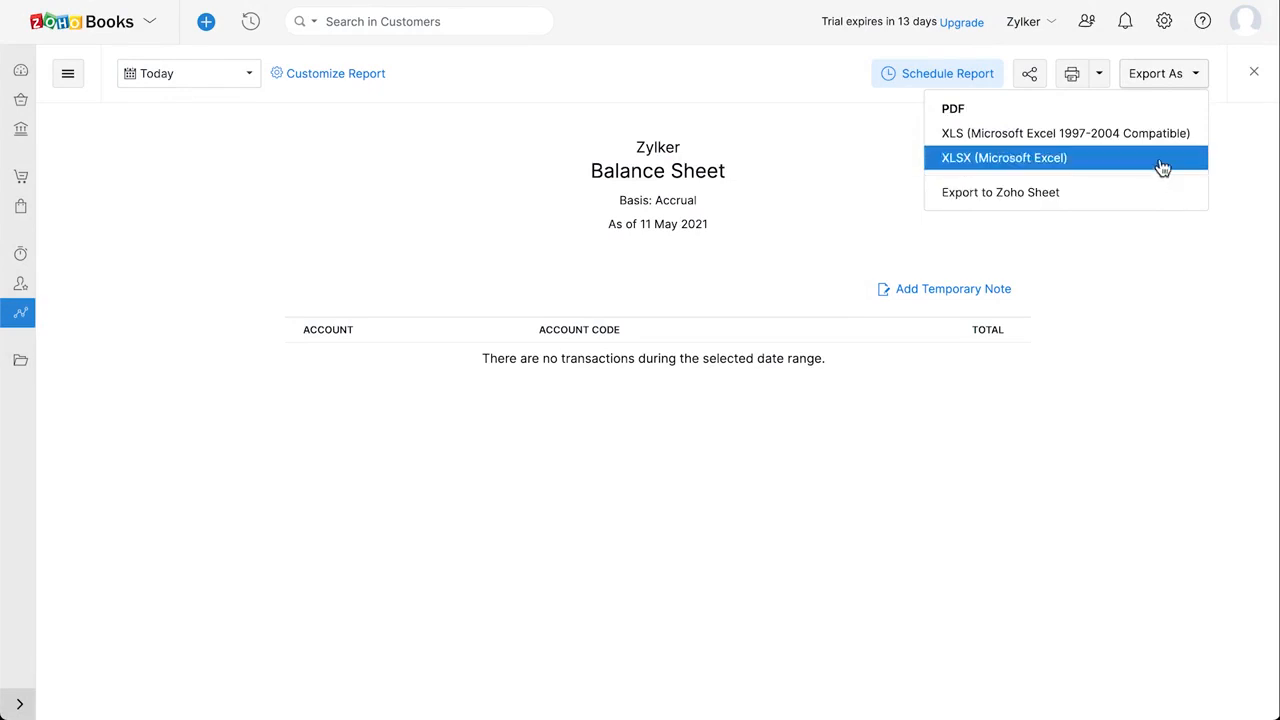
pyautogui.click(1192, 84)
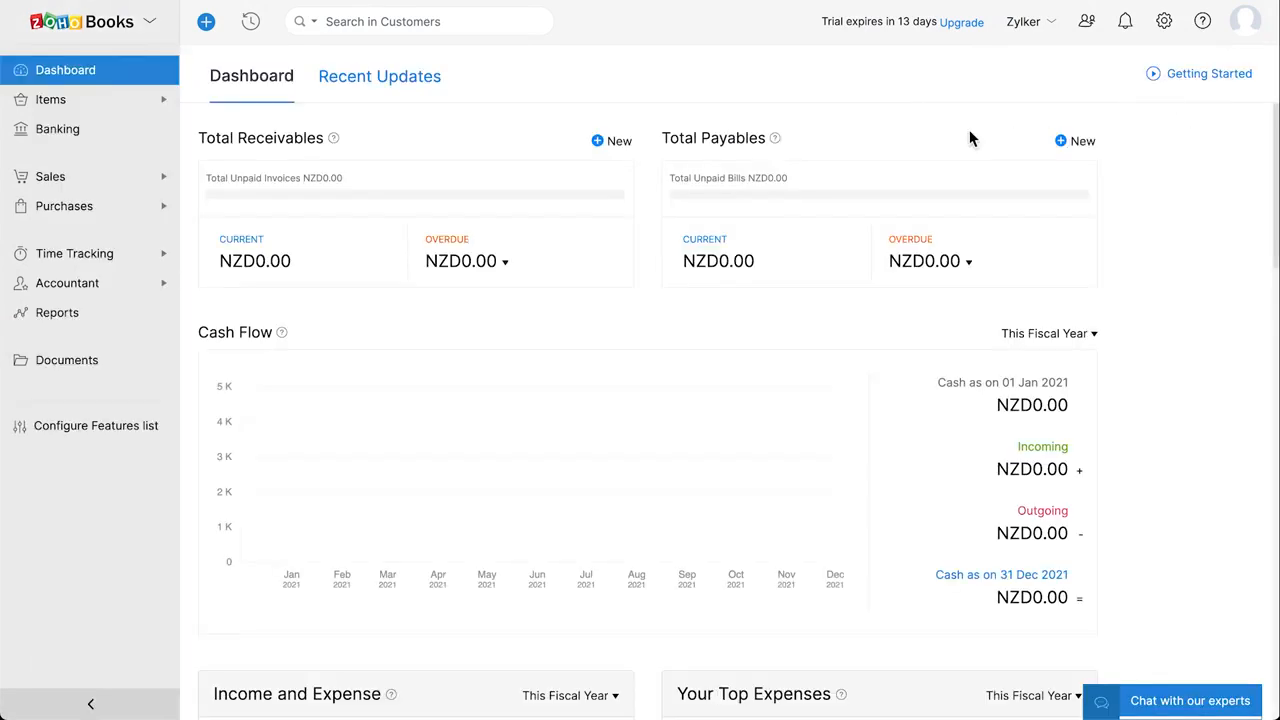
# Go into Settings and show the Taxes section's tax rates list
pyautogui.click(1174, 30)
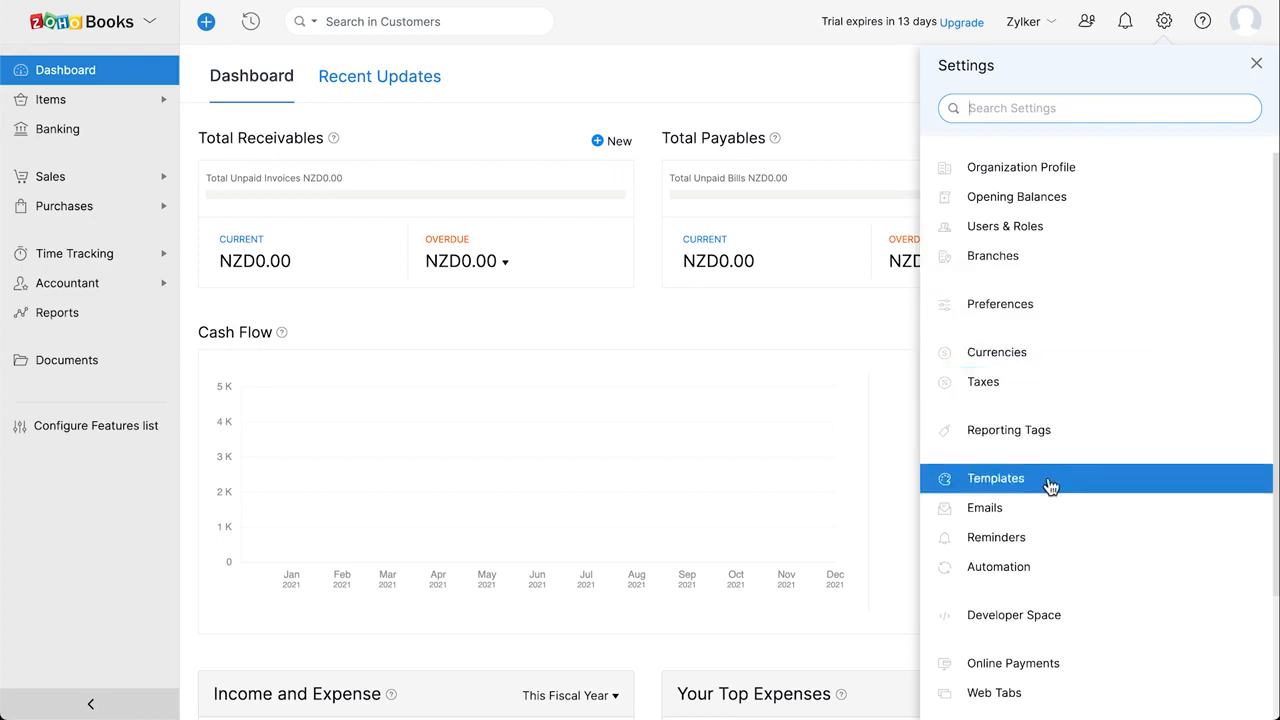
pyautogui.scroll(-1, 1050, 486)
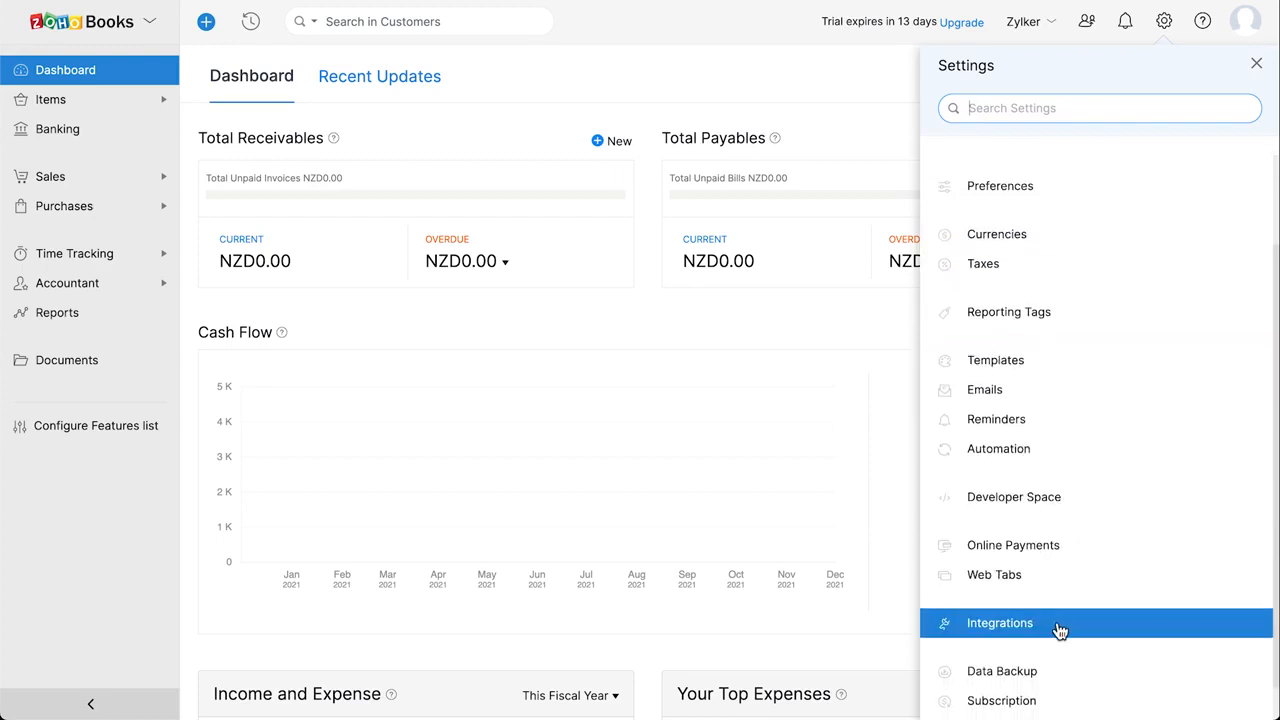
pyautogui.click(1025, 276)
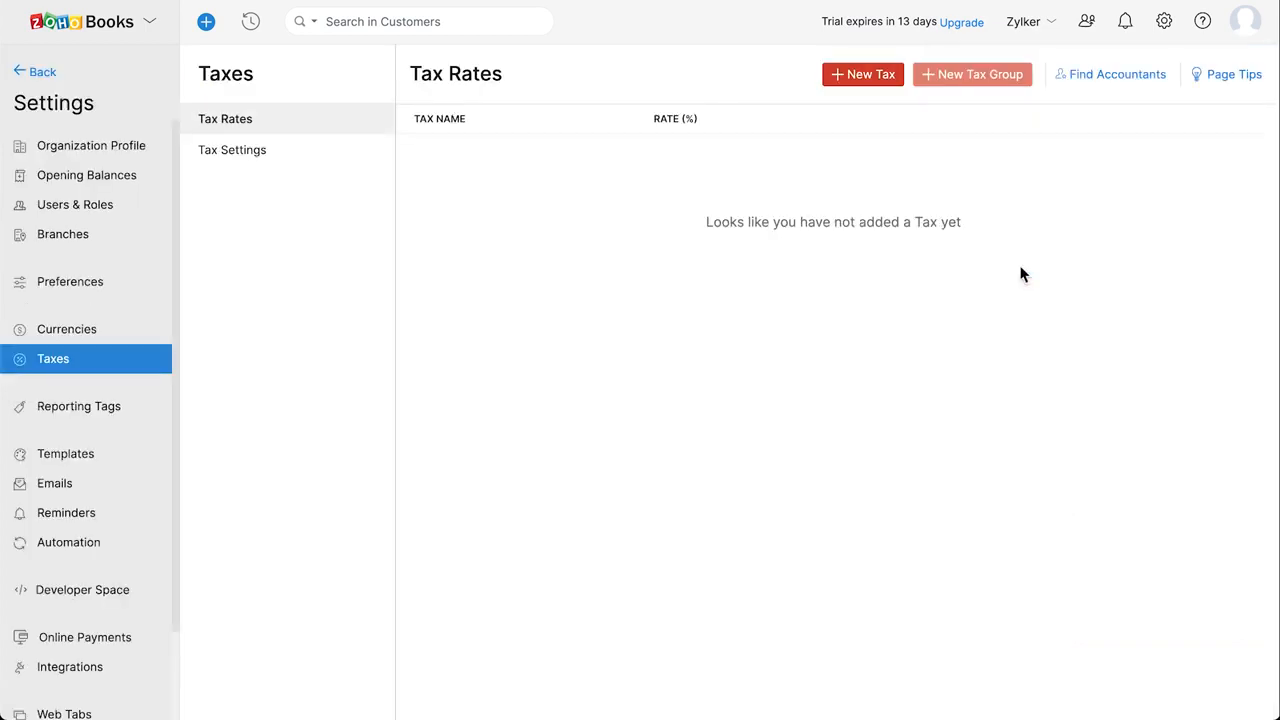
# Create a new tax named 'GST 15%' with a 15% rate and save it
pyautogui.click(889, 80)
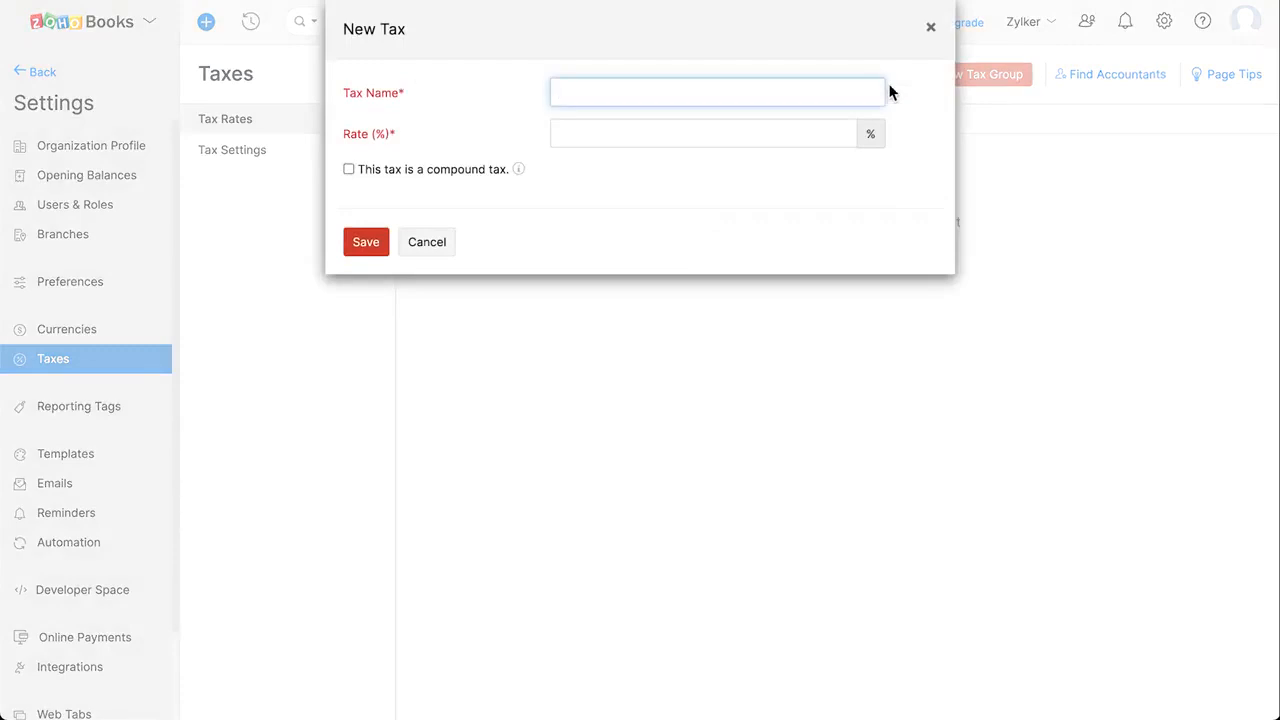
pyautogui.write('GST 15%')
pyautogui.click(645, 135)
pyautogui.write('15')
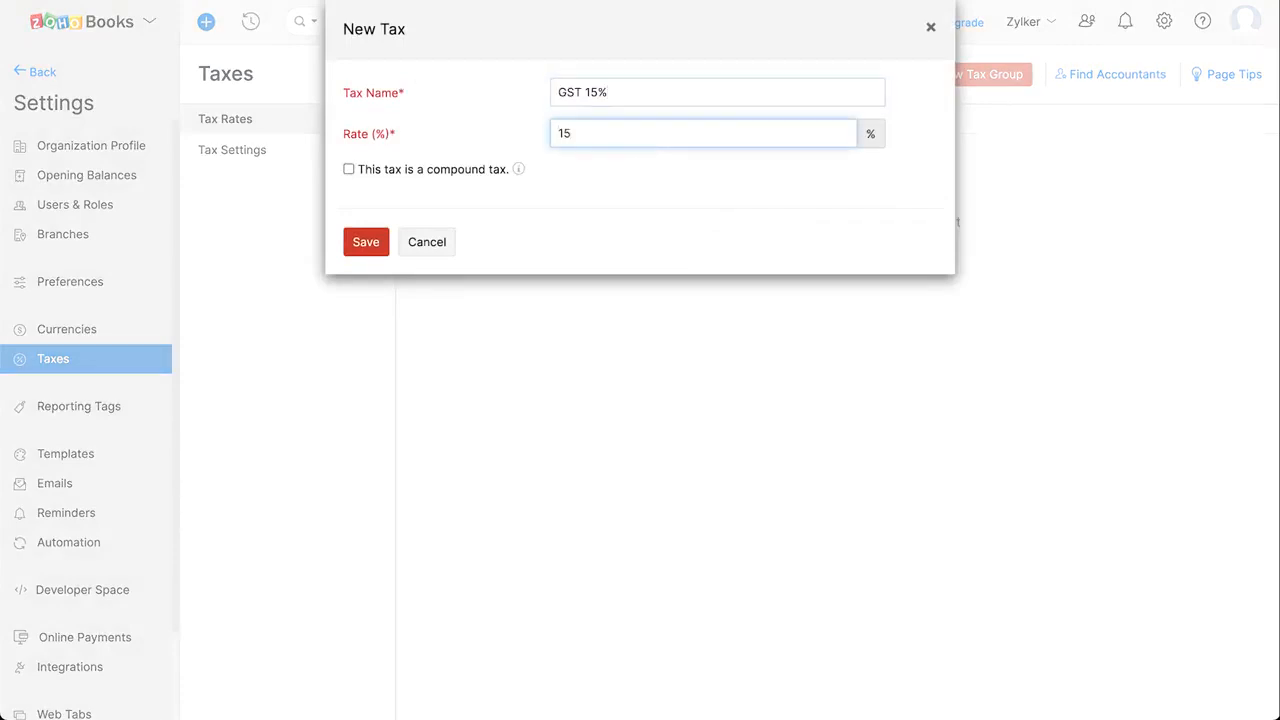
pyautogui.click(372, 244)
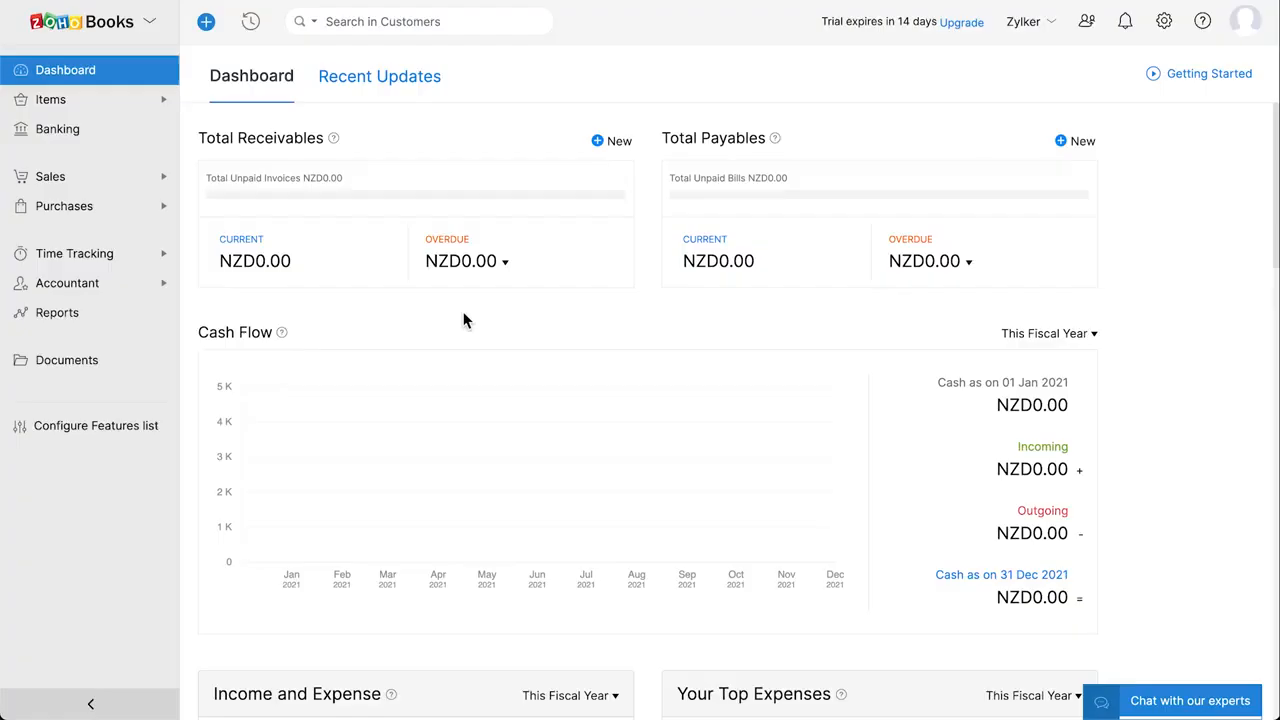
# Open the Chart of Accounts from the Accountant section and look through the accounts
pyautogui.click(122, 285)
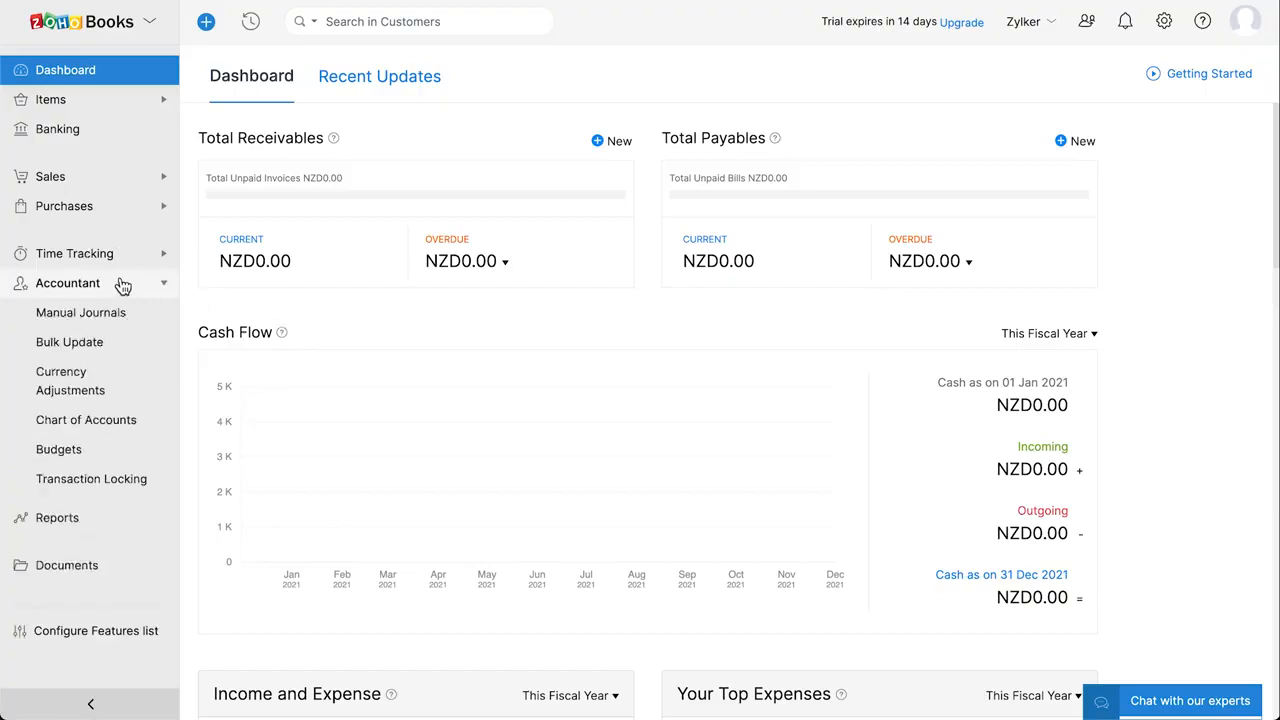
pyautogui.click(155, 428)
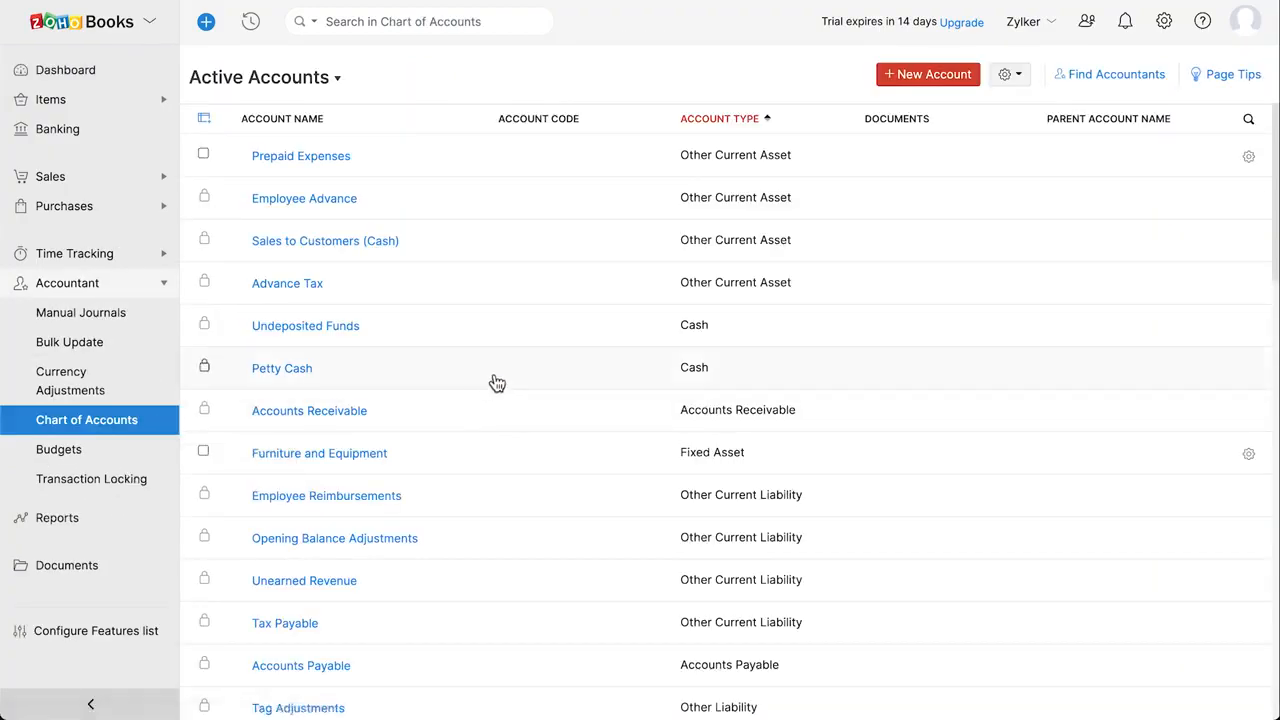
pyautogui.scroll(-1, 495, 382)
pyautogui.scroll(-3, 497, 383)
pyautogui.scroll(3, 497, 383)
# Add an Other Asset account 'Raw Materials' with code 400, on the dashboard watchlist
pyautogui.click(936, 84)
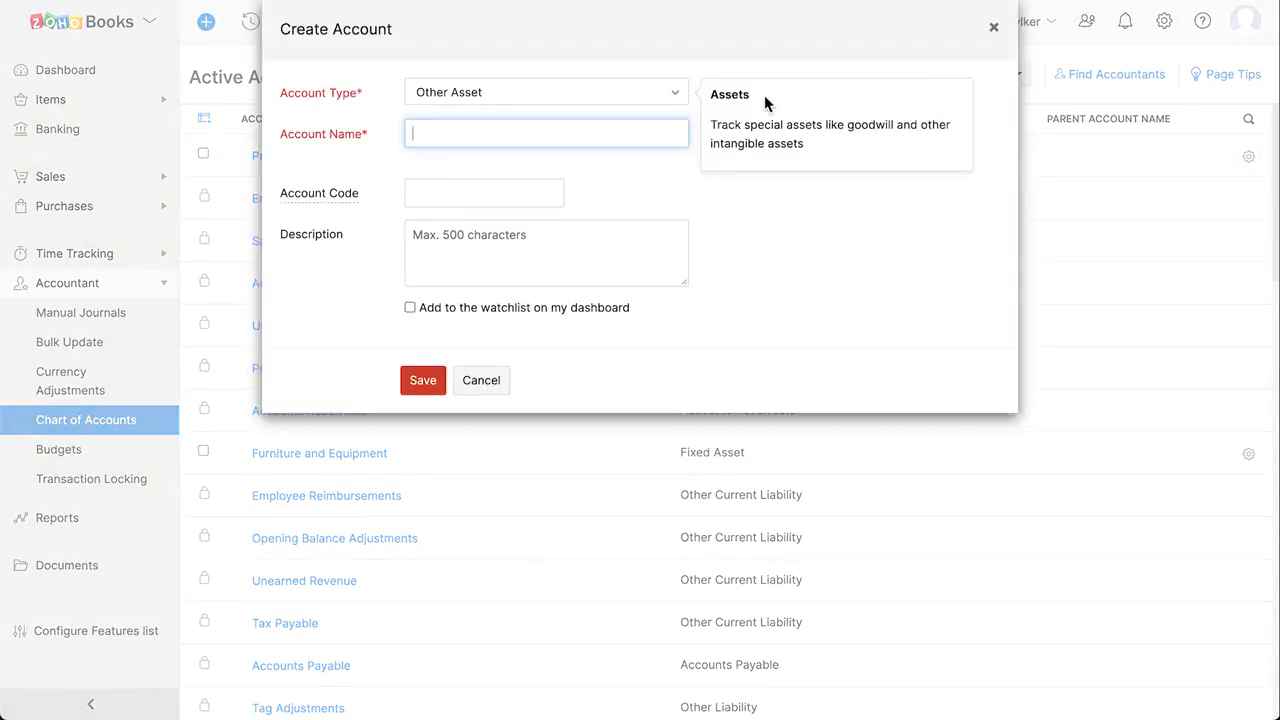
pyautogui.click(587, 100)
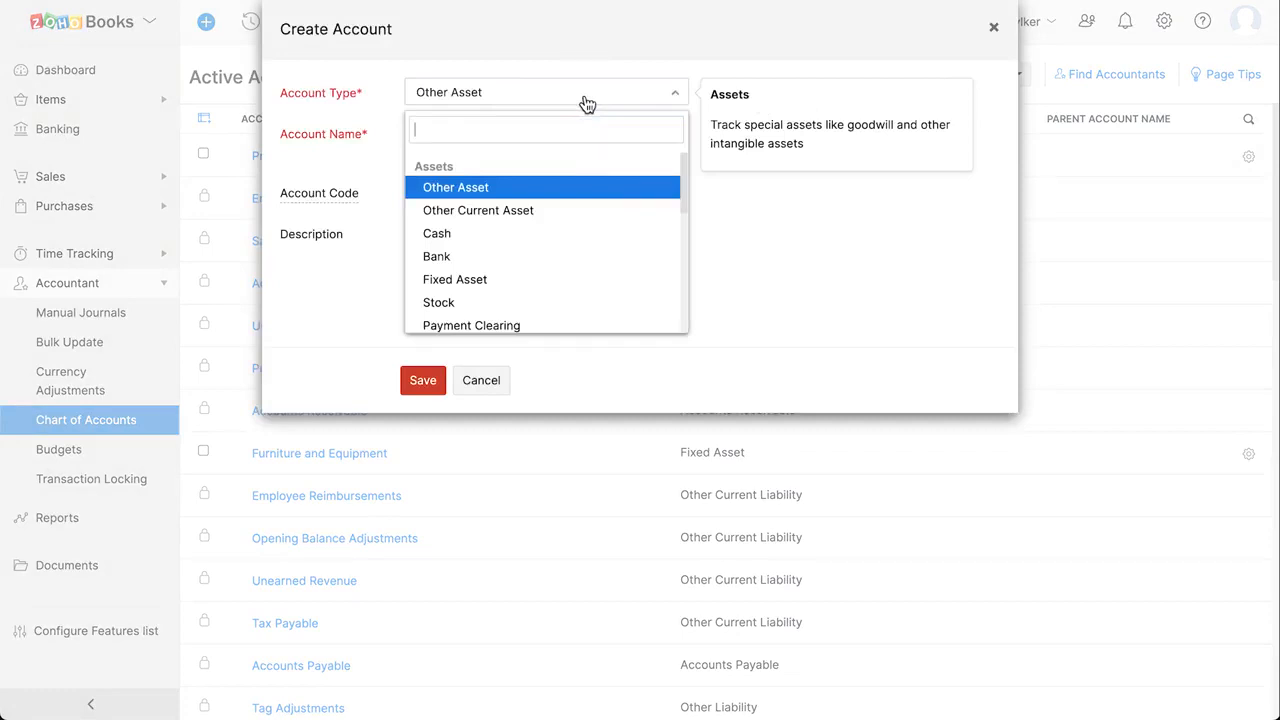
pyautogui.click(536, 189)
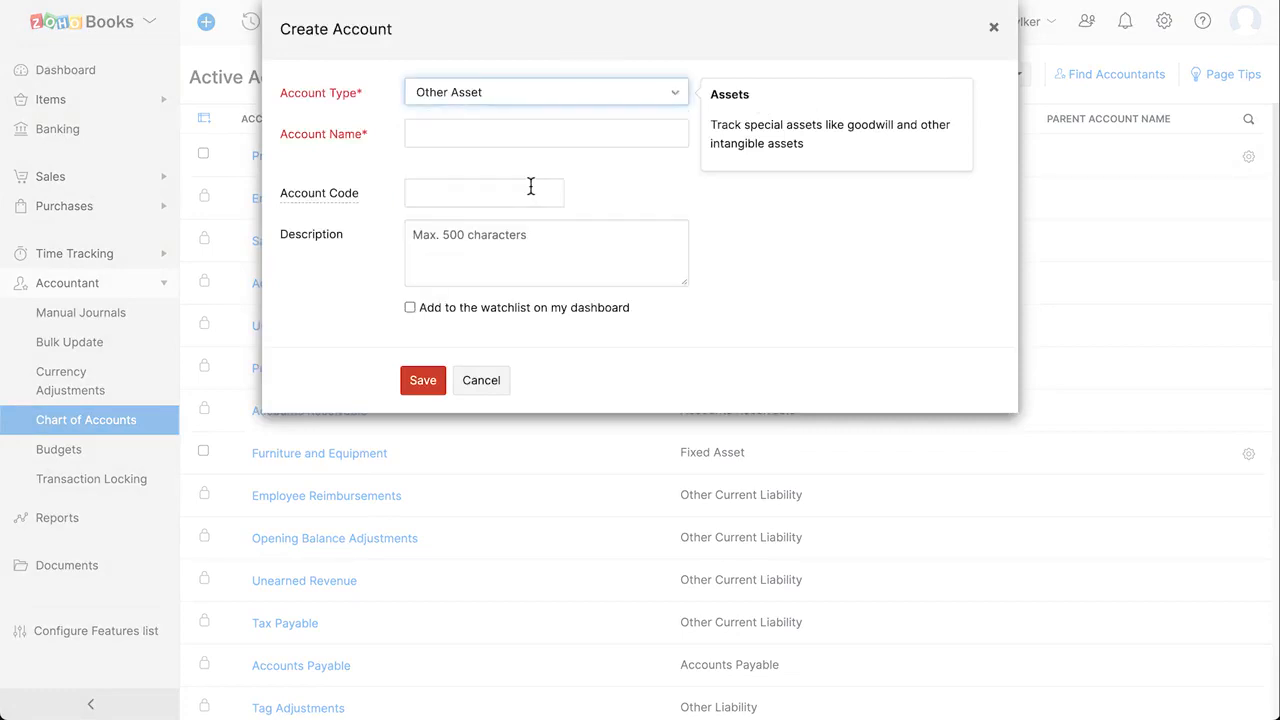
pyautogui.click(474, 134)
pyautogui.write('Raw Materials')
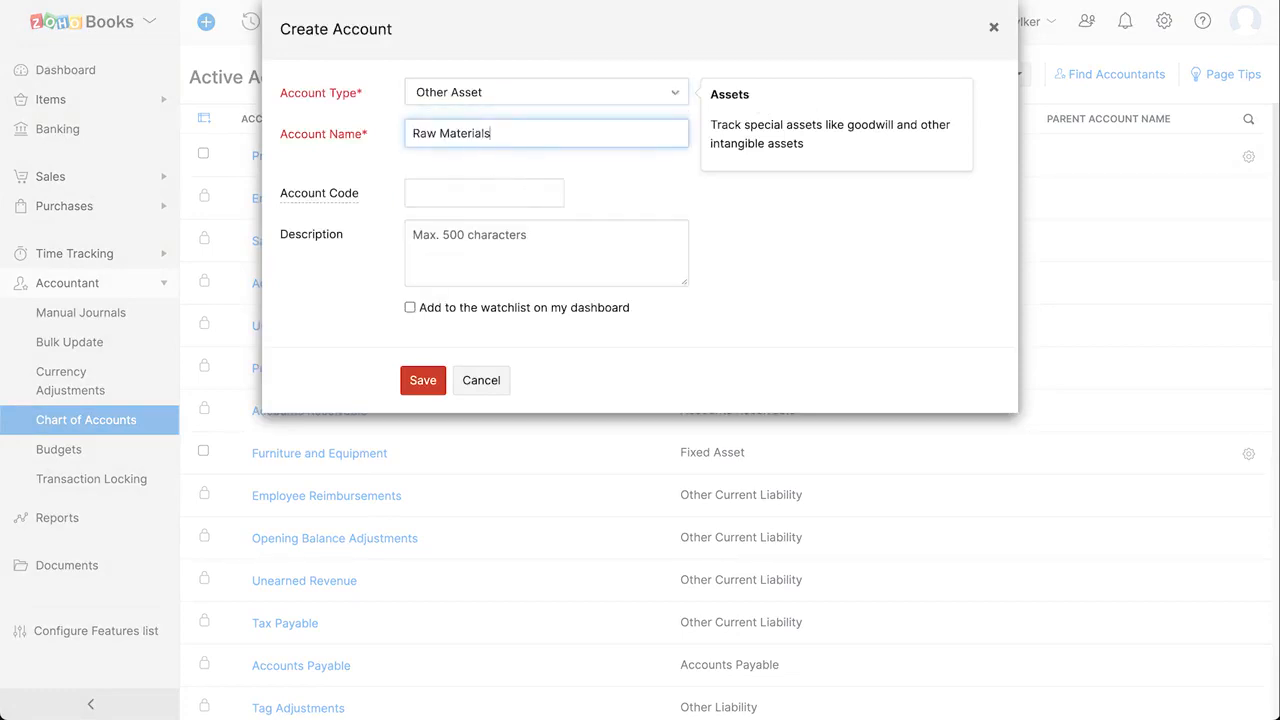
pyautogui.click(447, 192)
pyautogui.write('400')
pyautogui.click(460, 244)
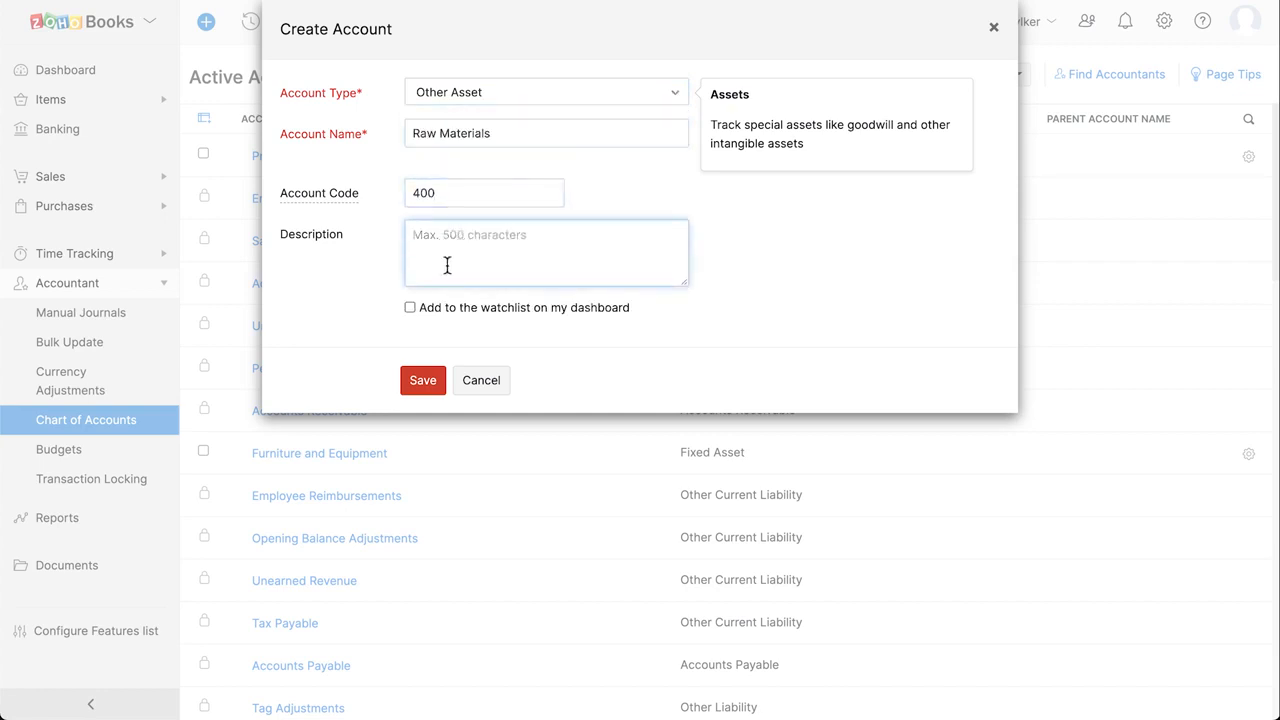
pyautogui.click(411, 308)
pyautogui.click(424, 382)
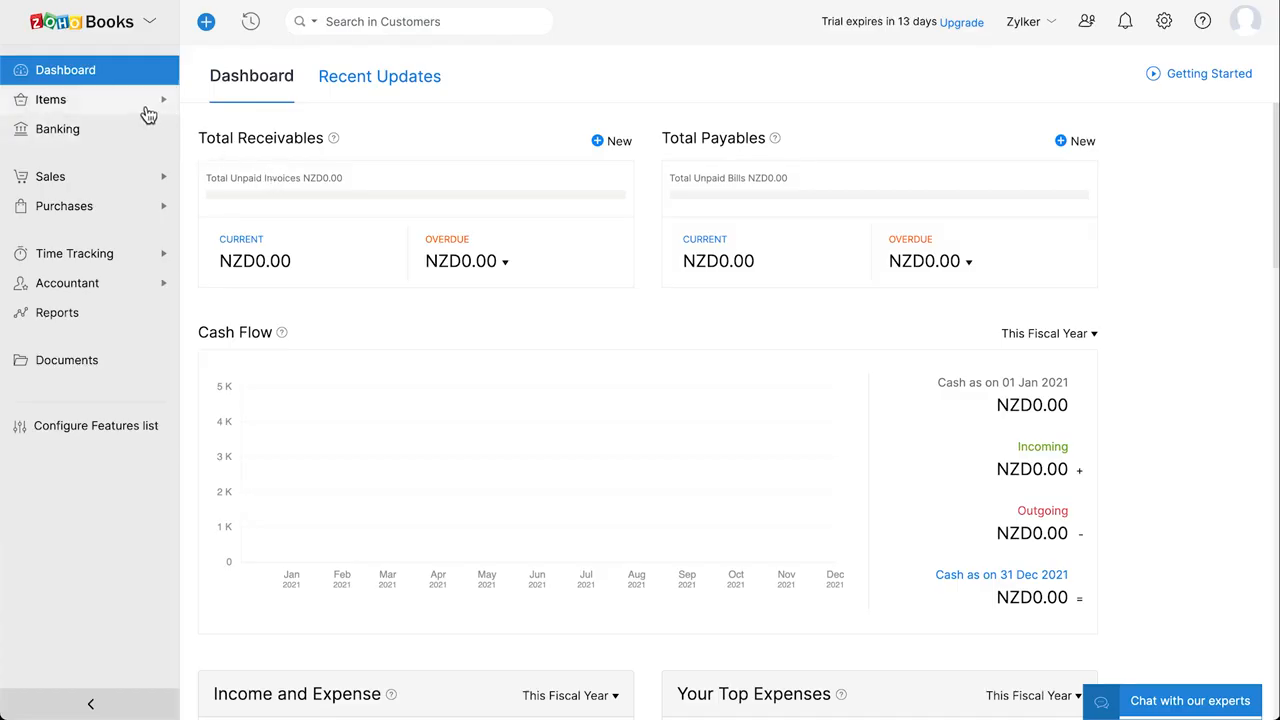
# Open the Items list under Items in the sidebar
pyautogui.click(148, 112)
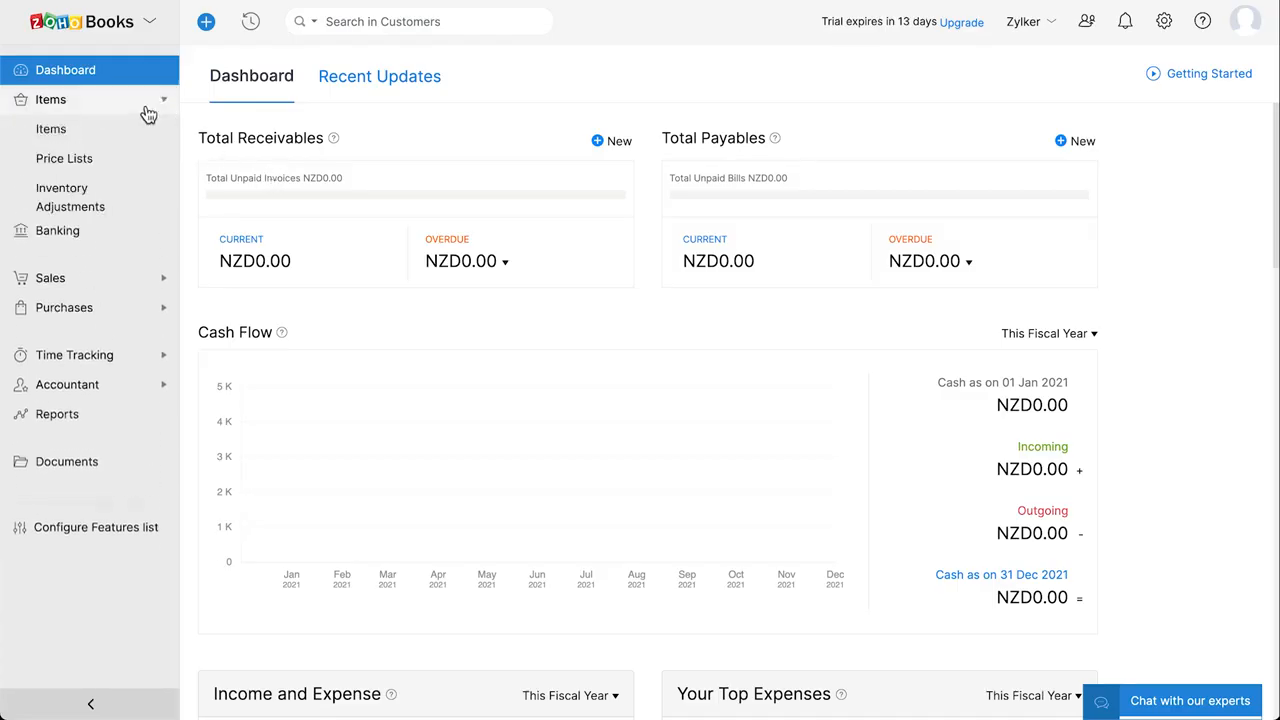
pyautogui.click(135, 140)
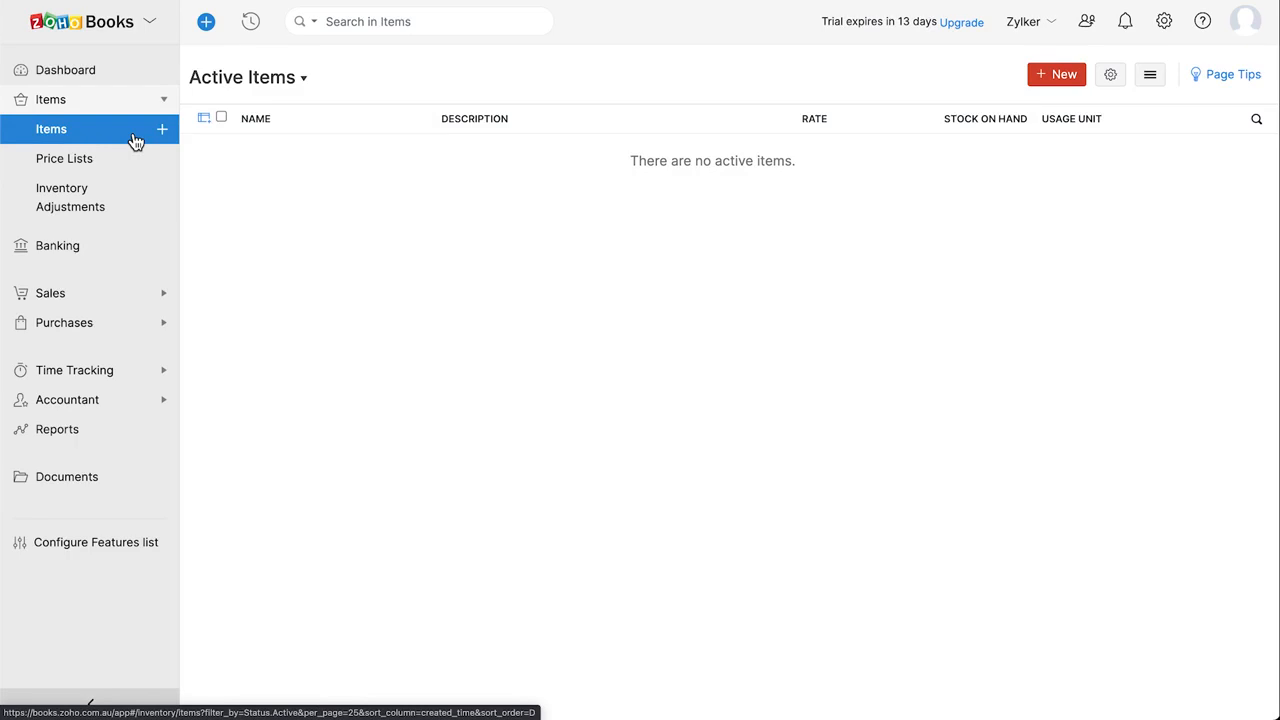
# Start a new item 'MacBook Pro' in pcs, selling price 2300 and cost price 2000
pyautogui.click(163, 130)
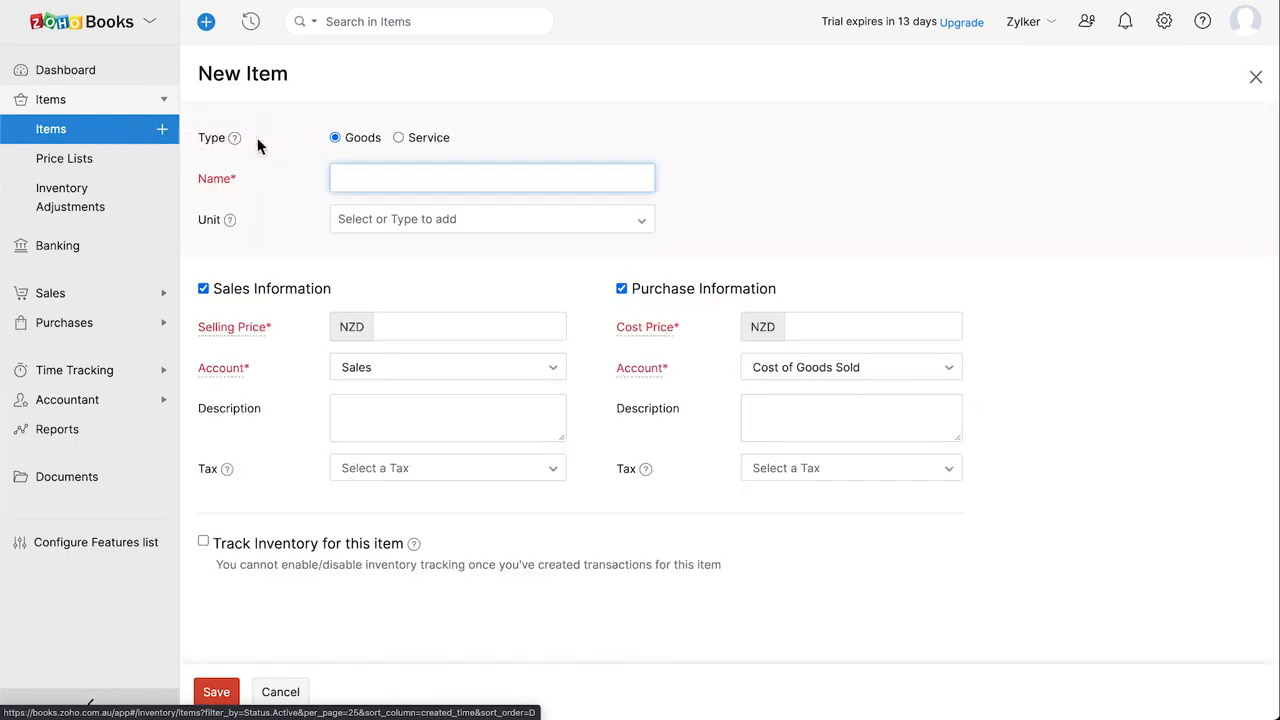
pyautogui.write('MacBook Pro')
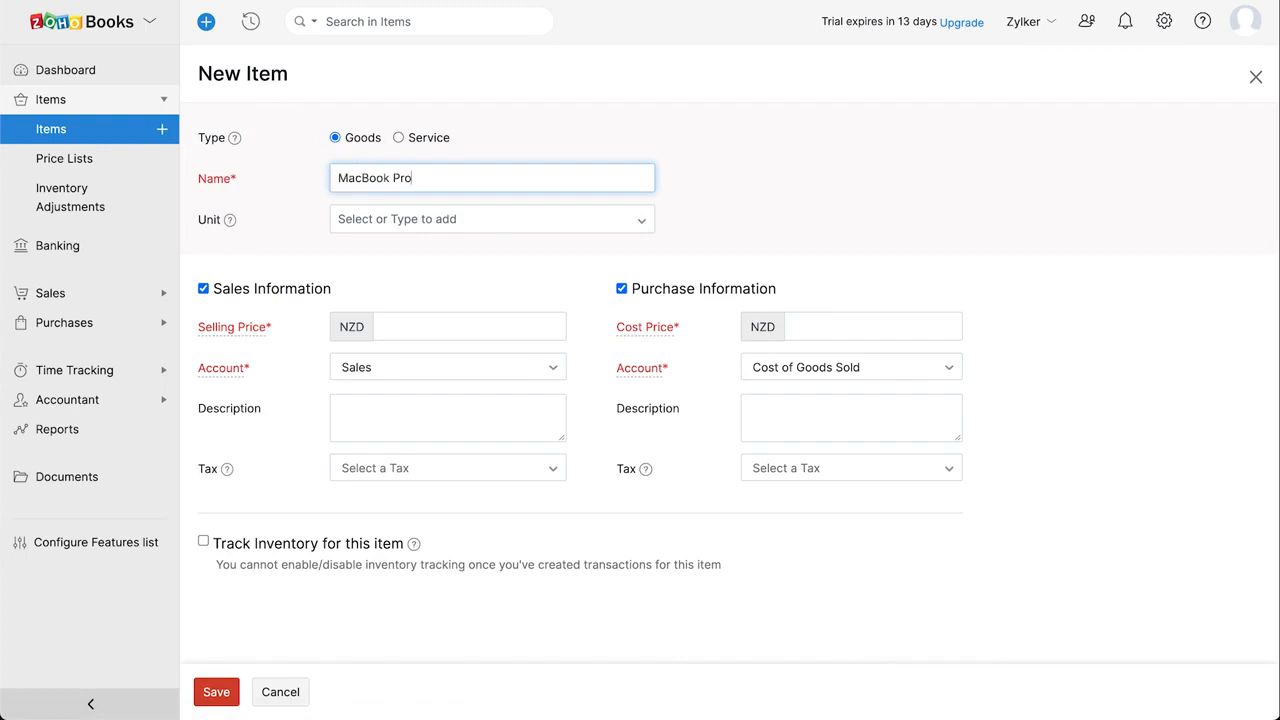
pyautogui.click(348, 222)
pyautogui.write('pcs')
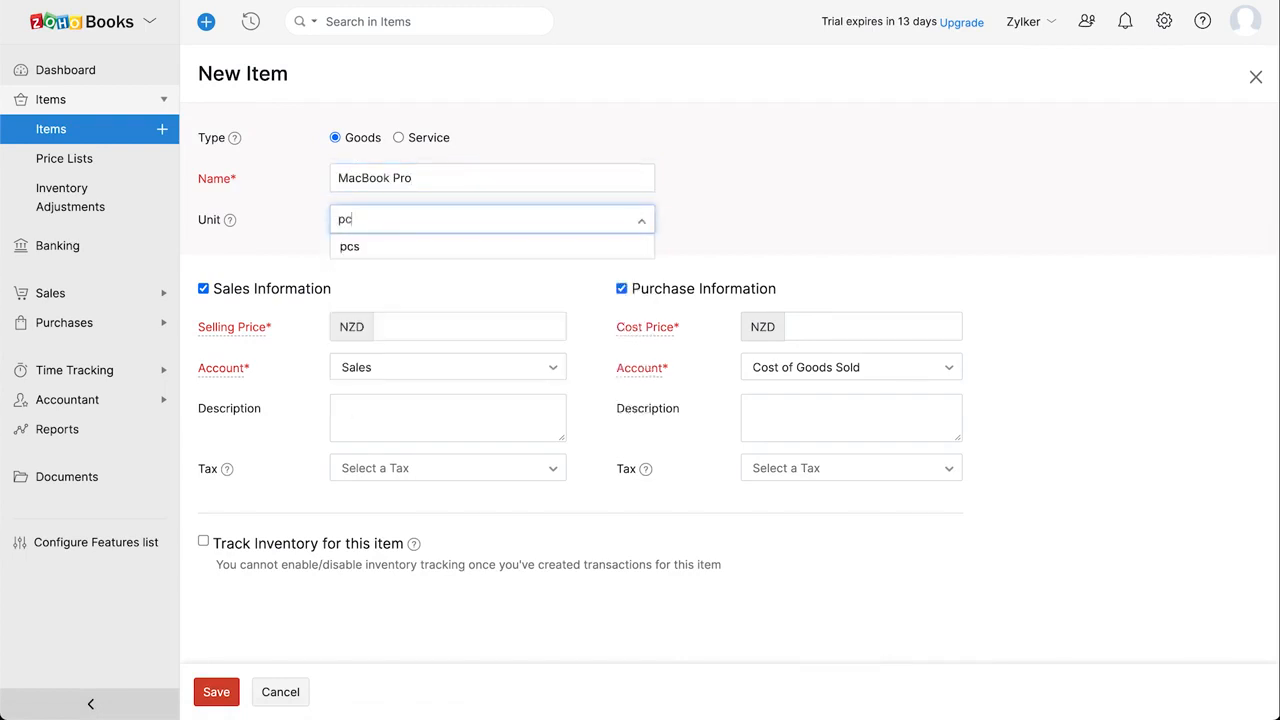
pyautogui.click(355, 250)
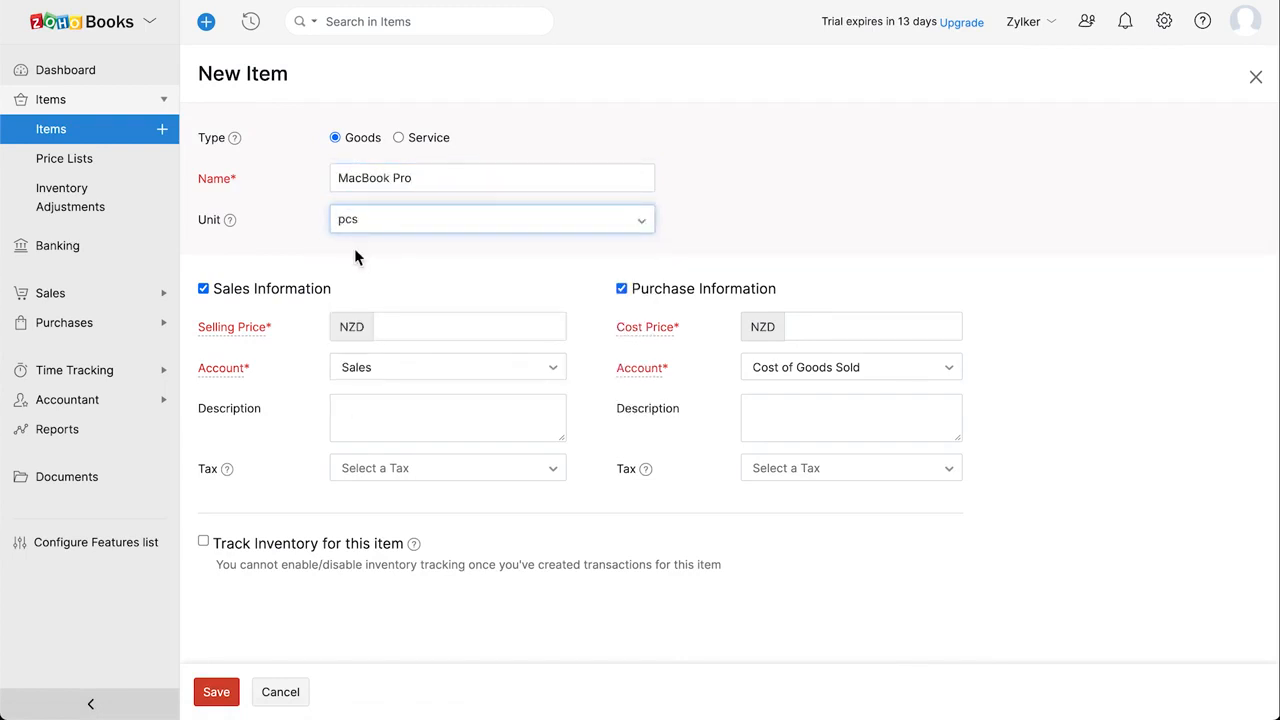
pyautogui.click(409, 327)
pyautogui.write('2300')
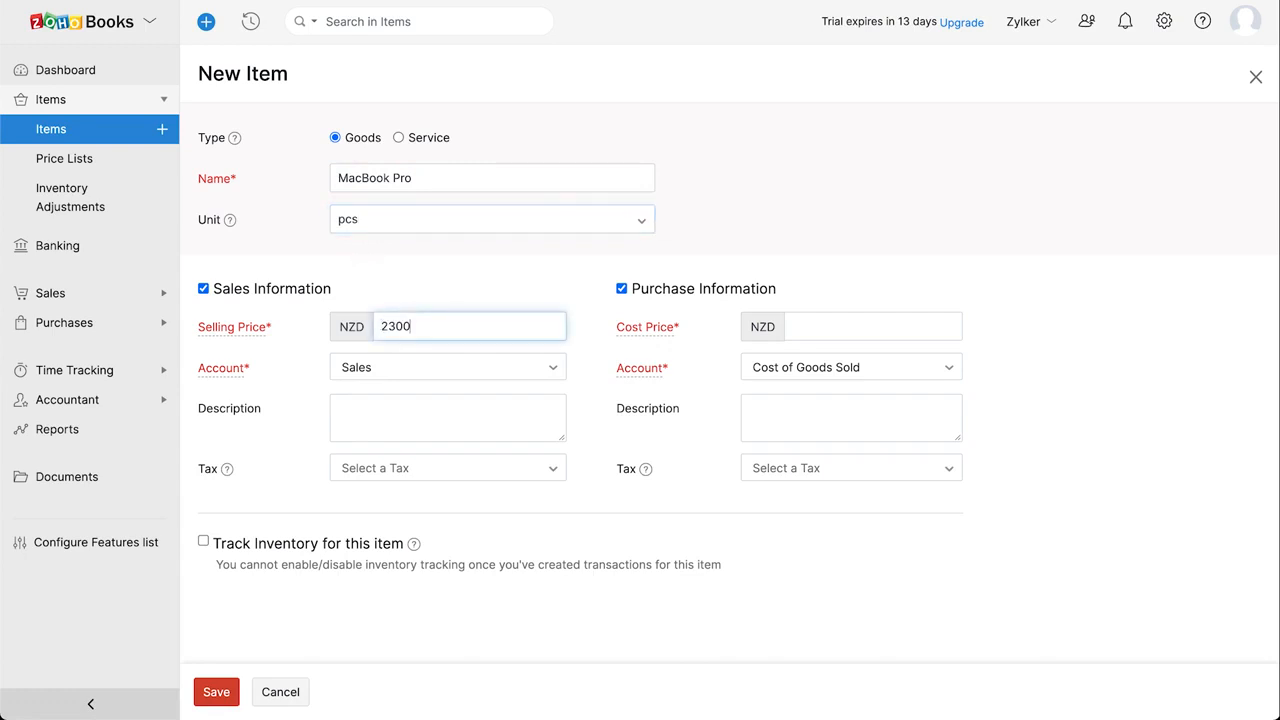
pyautogui.click(797, 325)
pyautogui.write('2000')
# Keep Cost of Goods Sold as purchase account and apply GST 15% tax
pyautogui.click(903, 377)
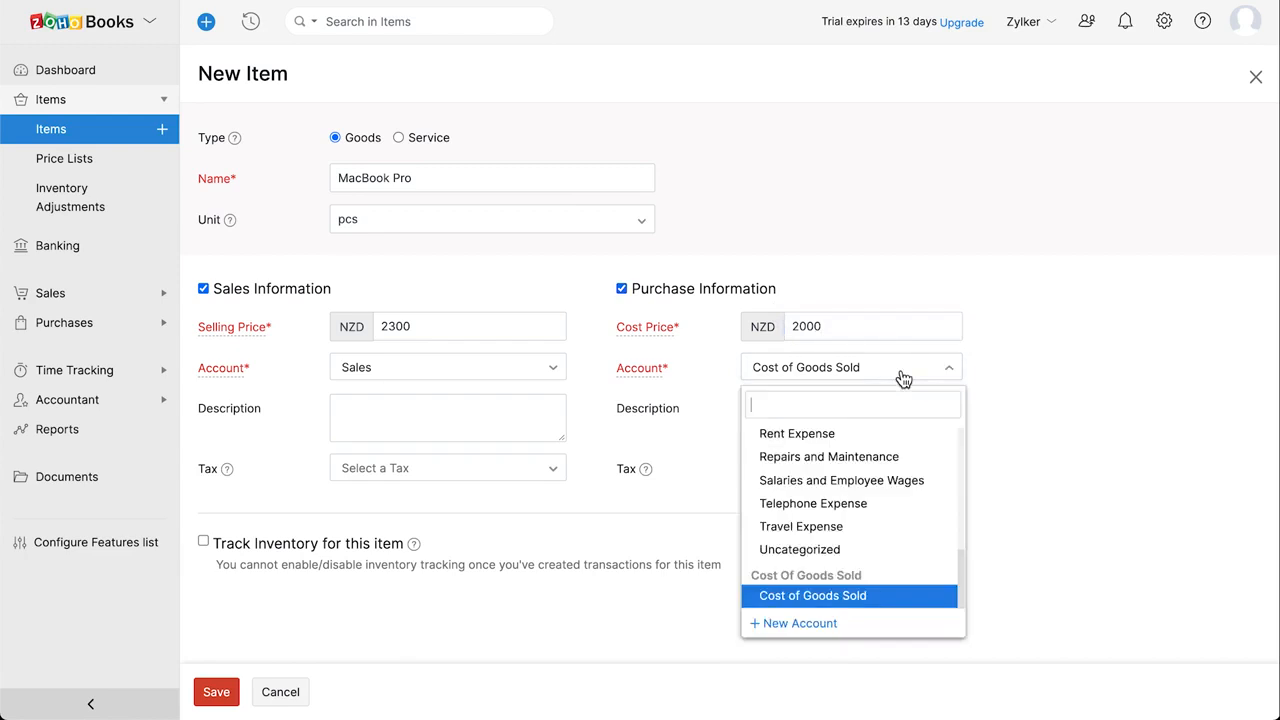
pyautogui.click(903, 377)
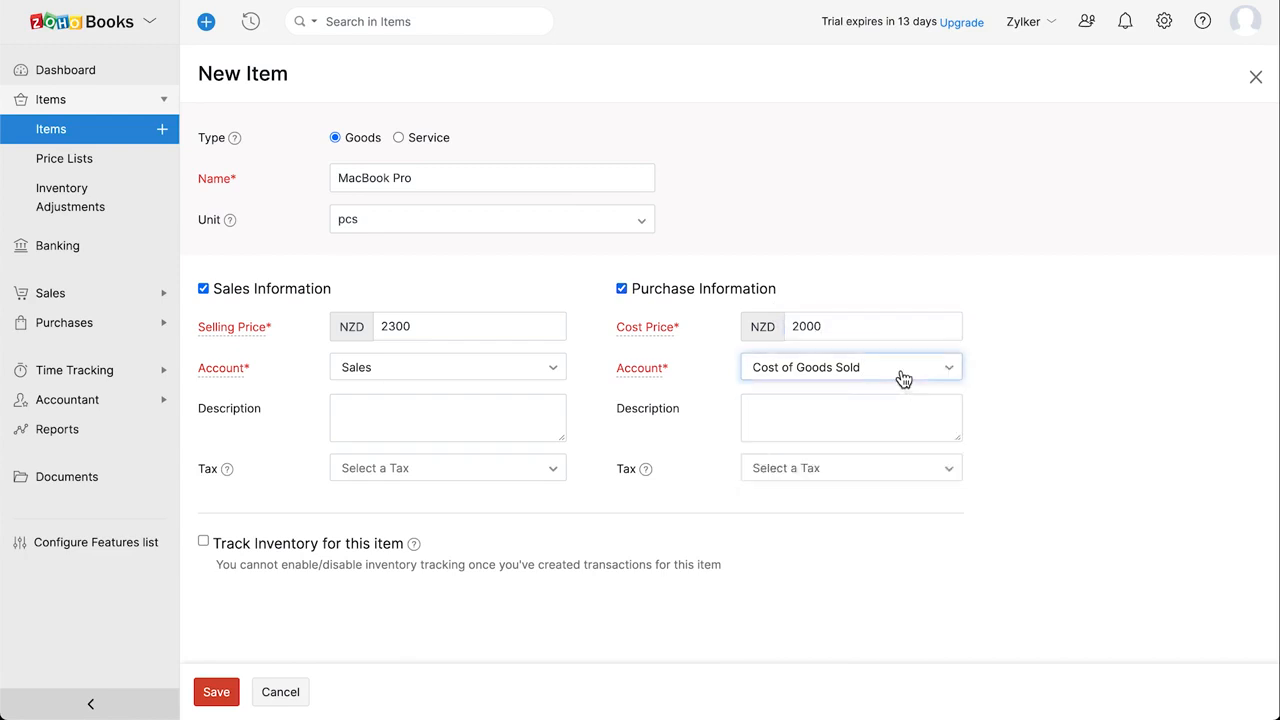
pyautogui.click(835, 478)
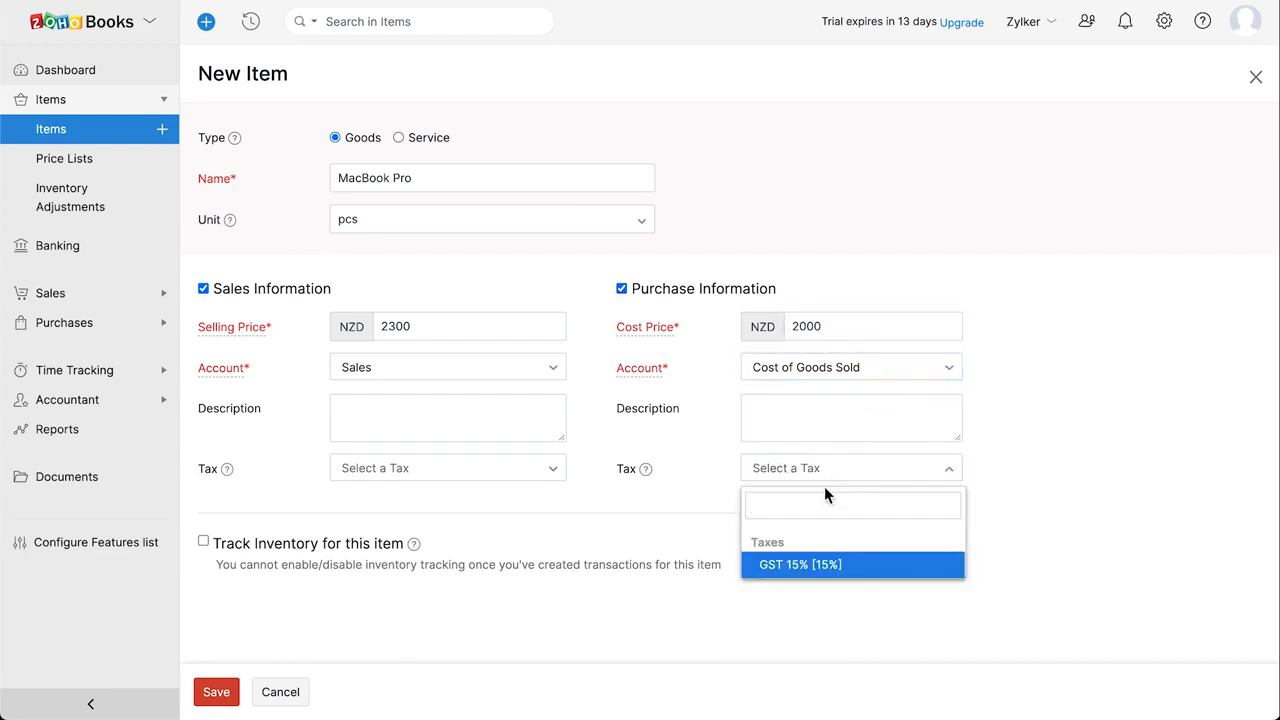
pyautogui.click(812, 568)
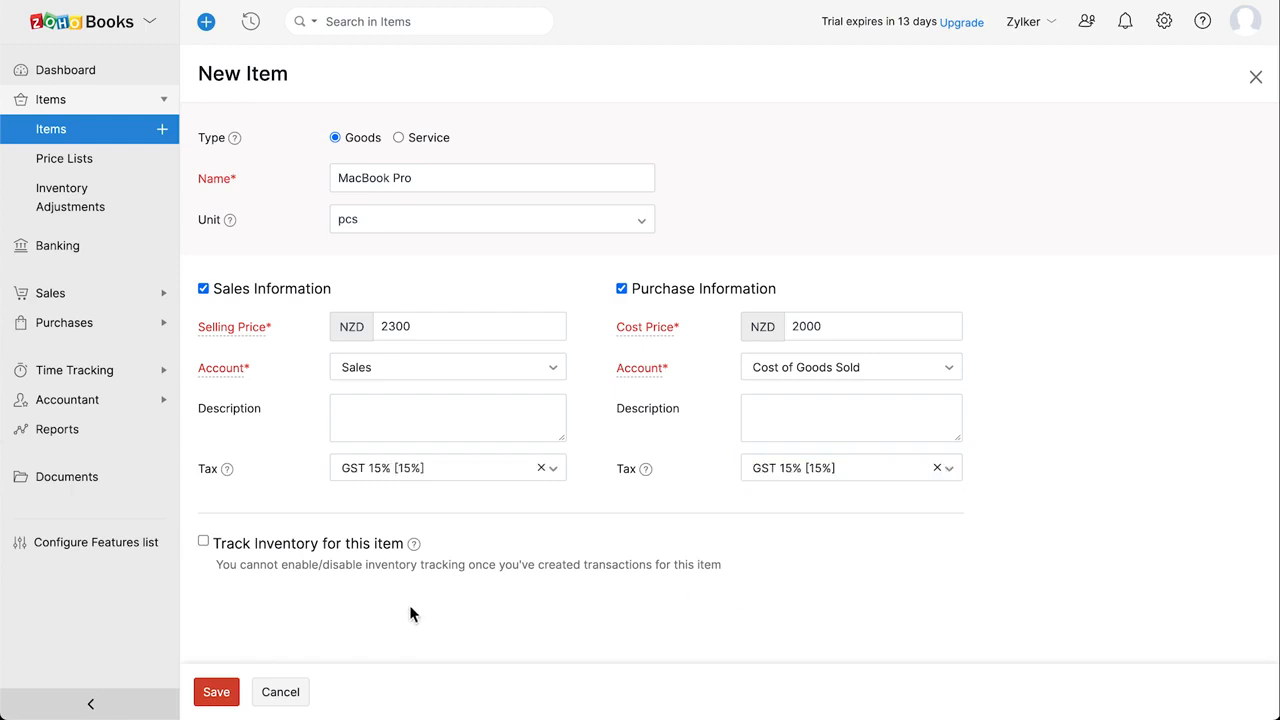
# Track inventory in Inventory Asset with opening stock 30 at 2300 each, then save
pyautogui.click(206, 543)
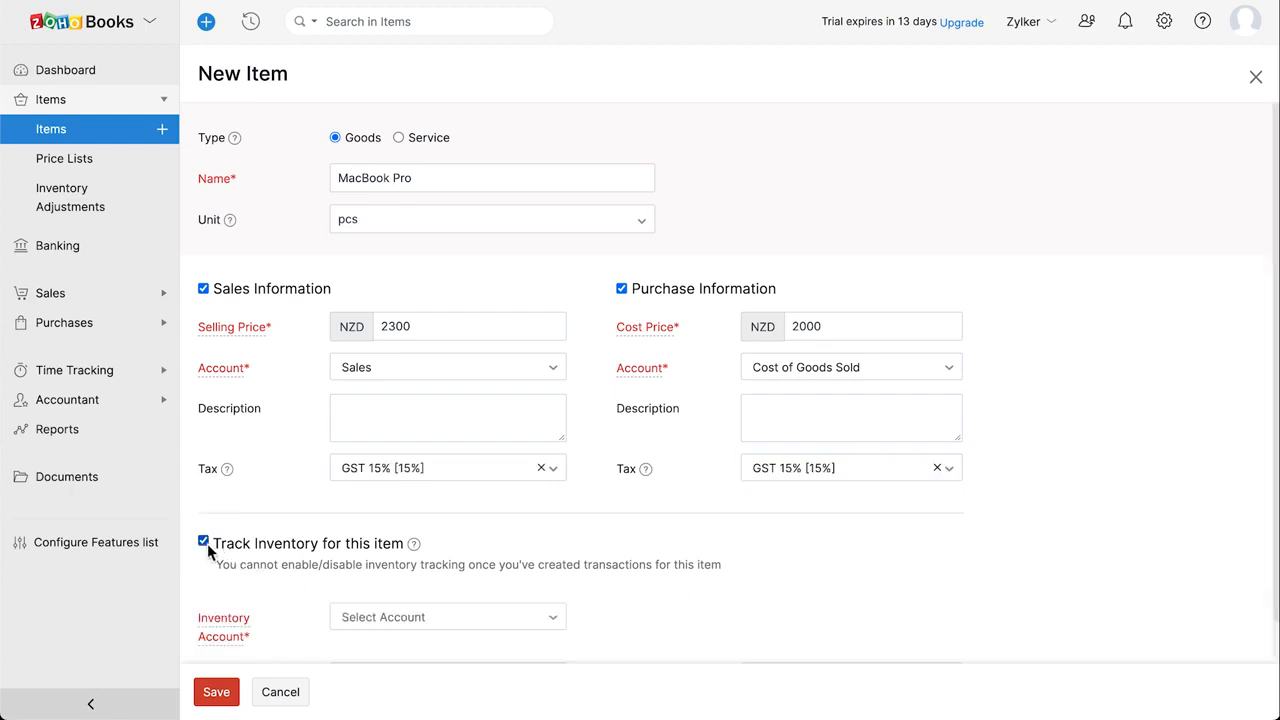
pyautogui.scroll(-2, 207, 545)
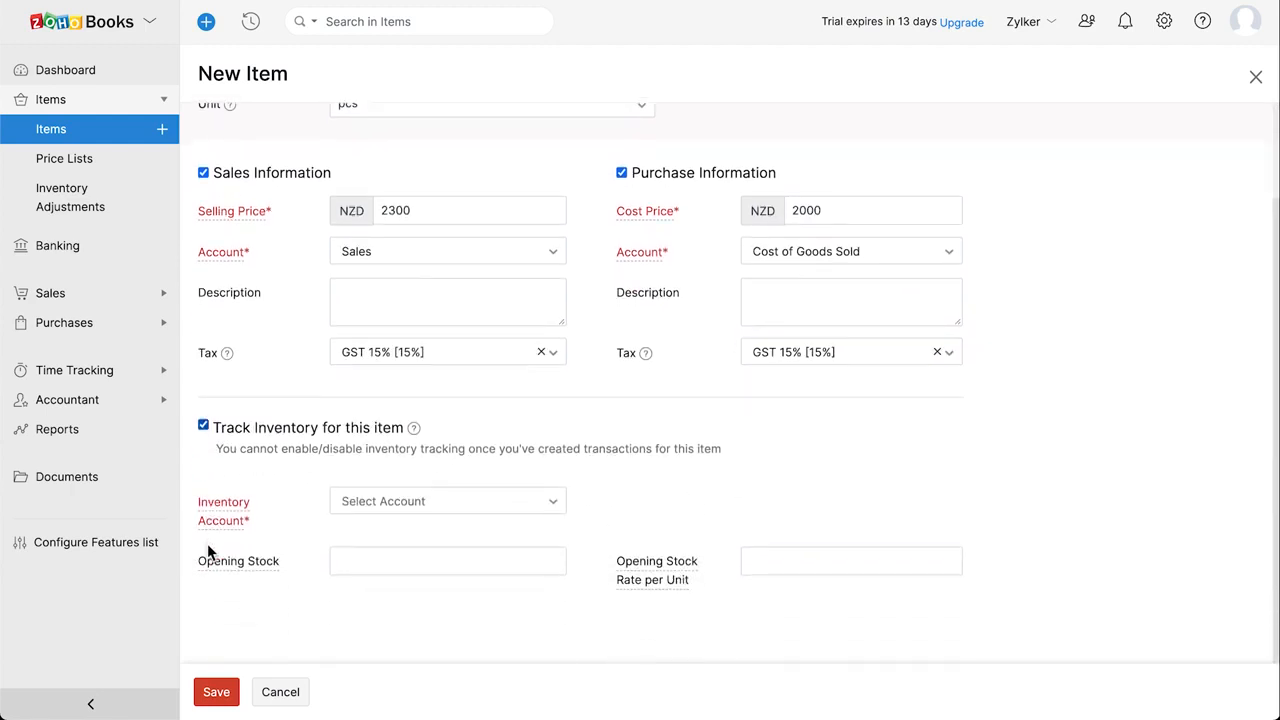
pyautogui.click(434, 503)
pyautogui.click(460, 603)
pyautogui.click(452, 562)
pyautogui.write('30')
pyautogui.click(765, 565)
pyautogui.write('2300')
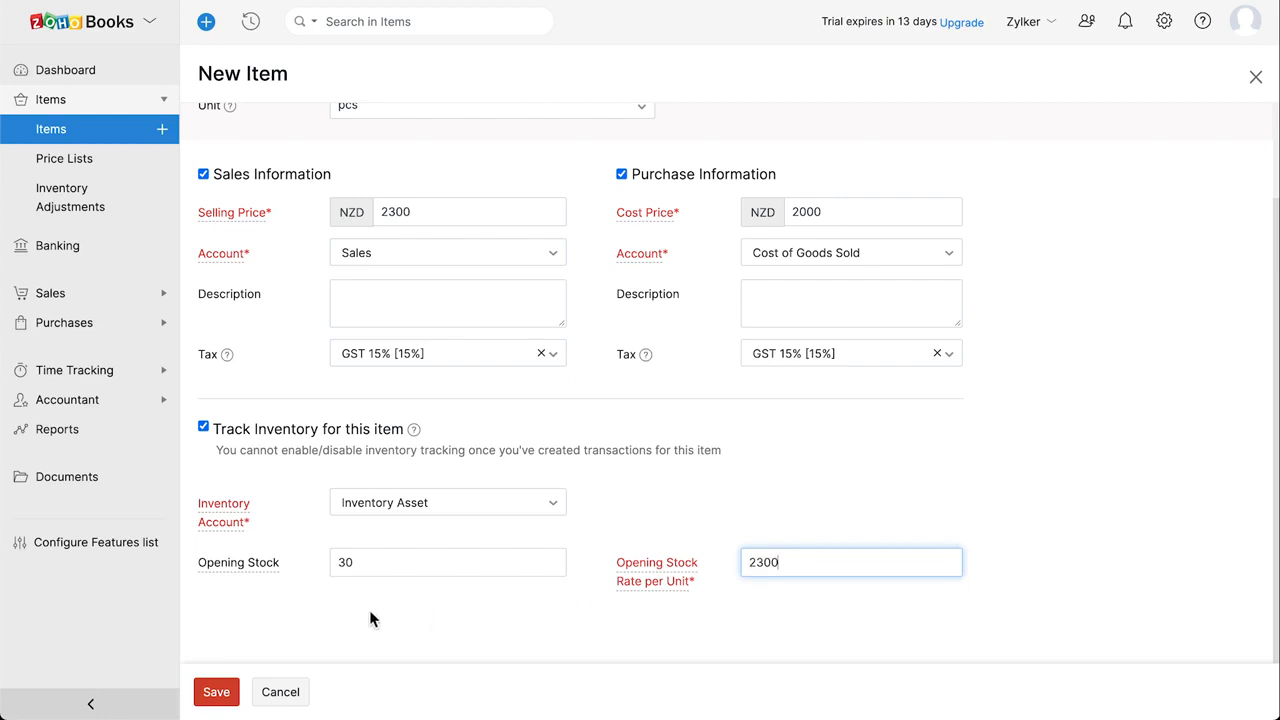
pyautogui.click(220, 696)
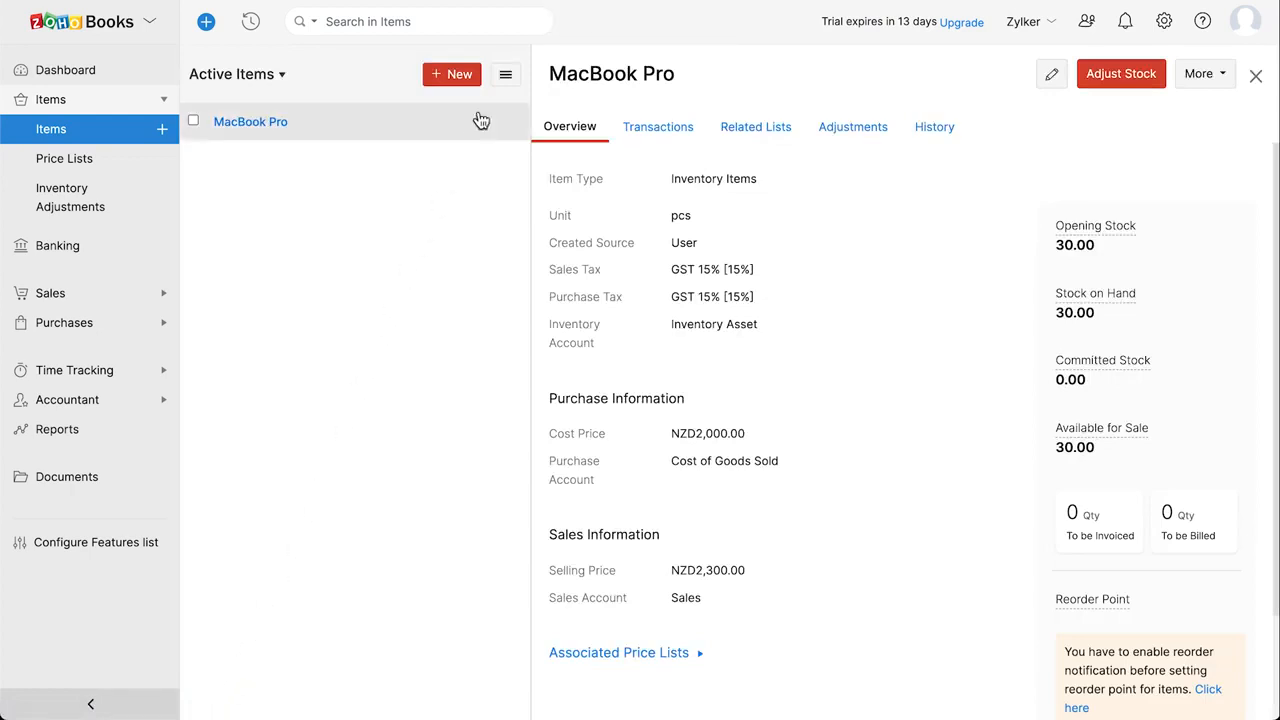
pyautogui.click(505, 78)
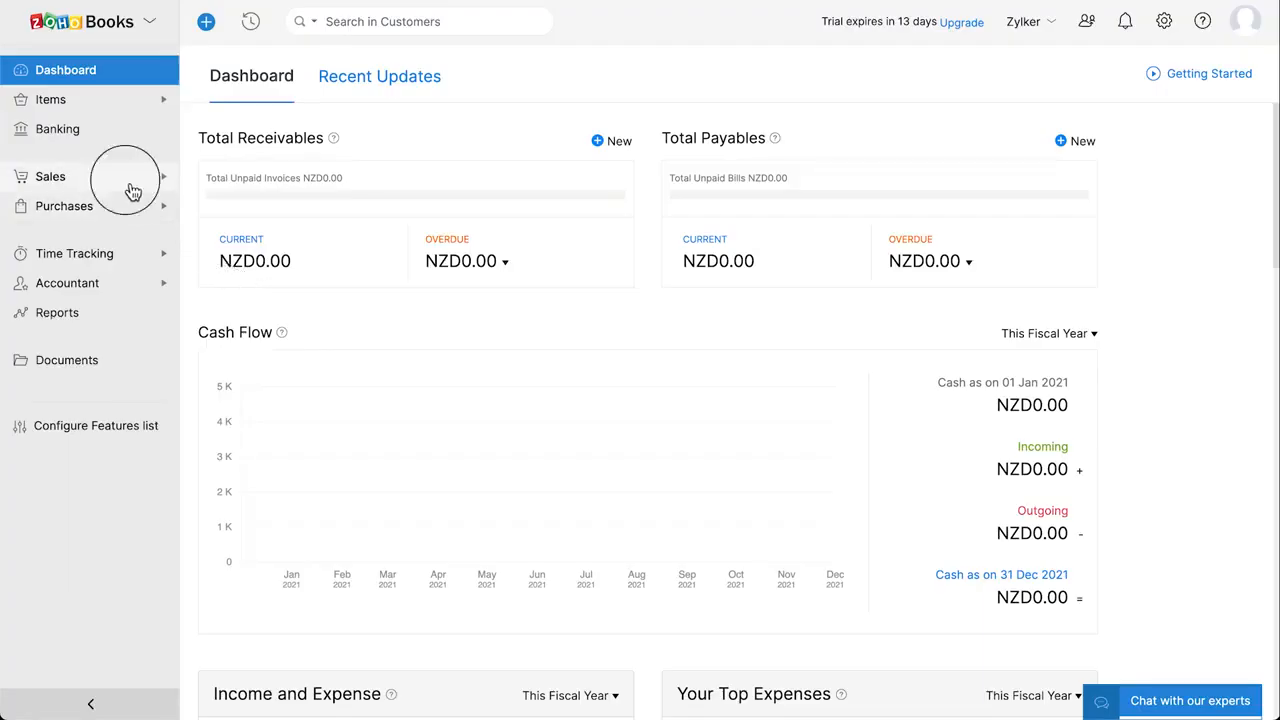
# Start a new customer with company name 'Z Electronics' and the contact's e-mail address
pyautogui.click(130, 191)
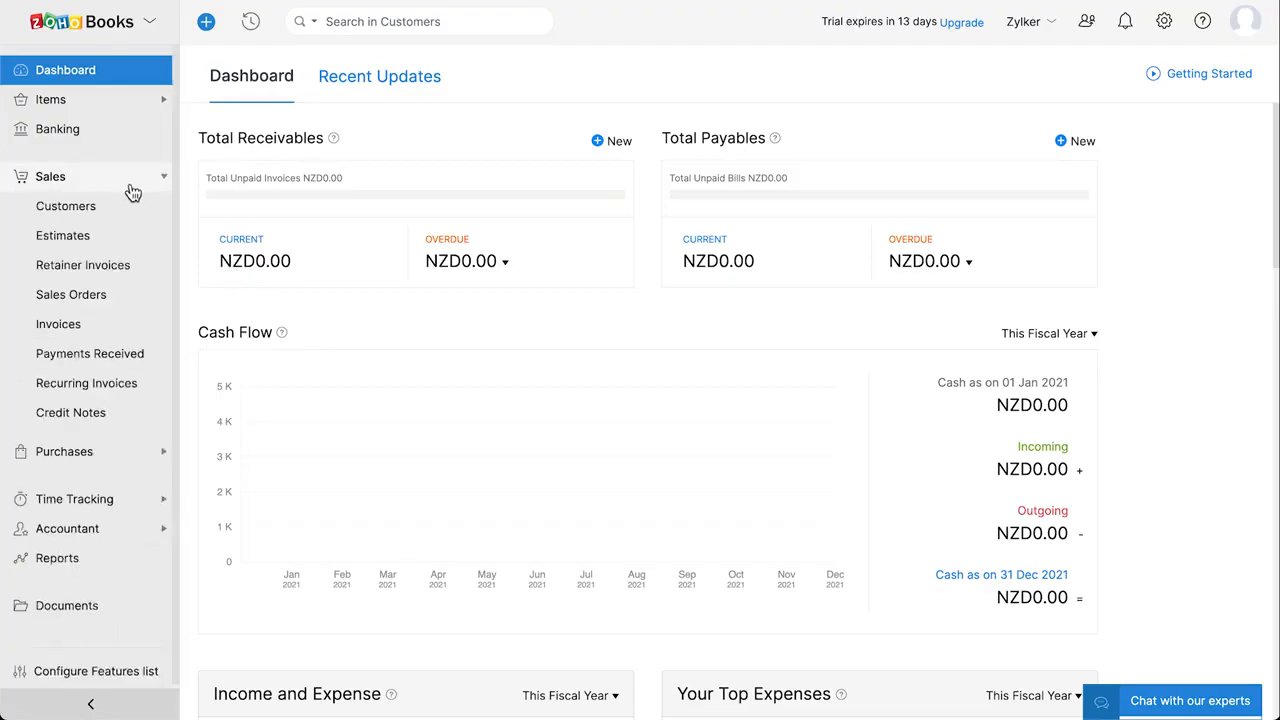
pyautogui.click(132, 207)
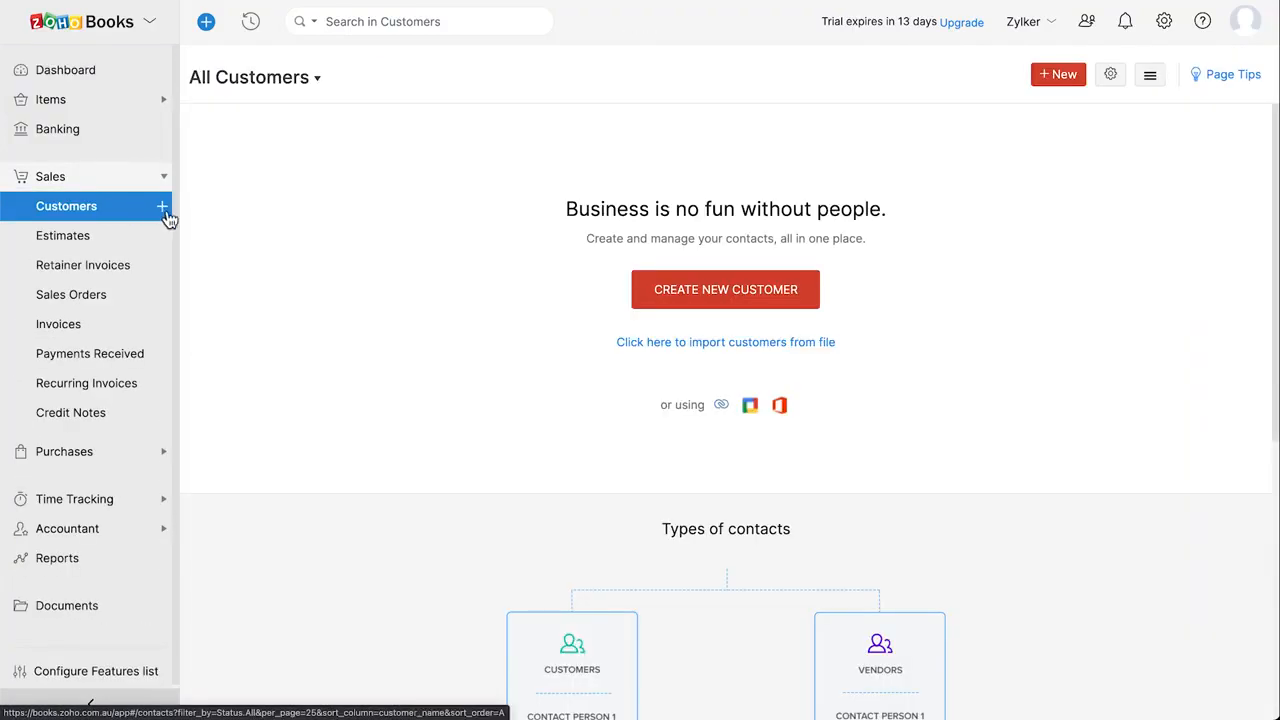
pyautogui.click(163, 208)
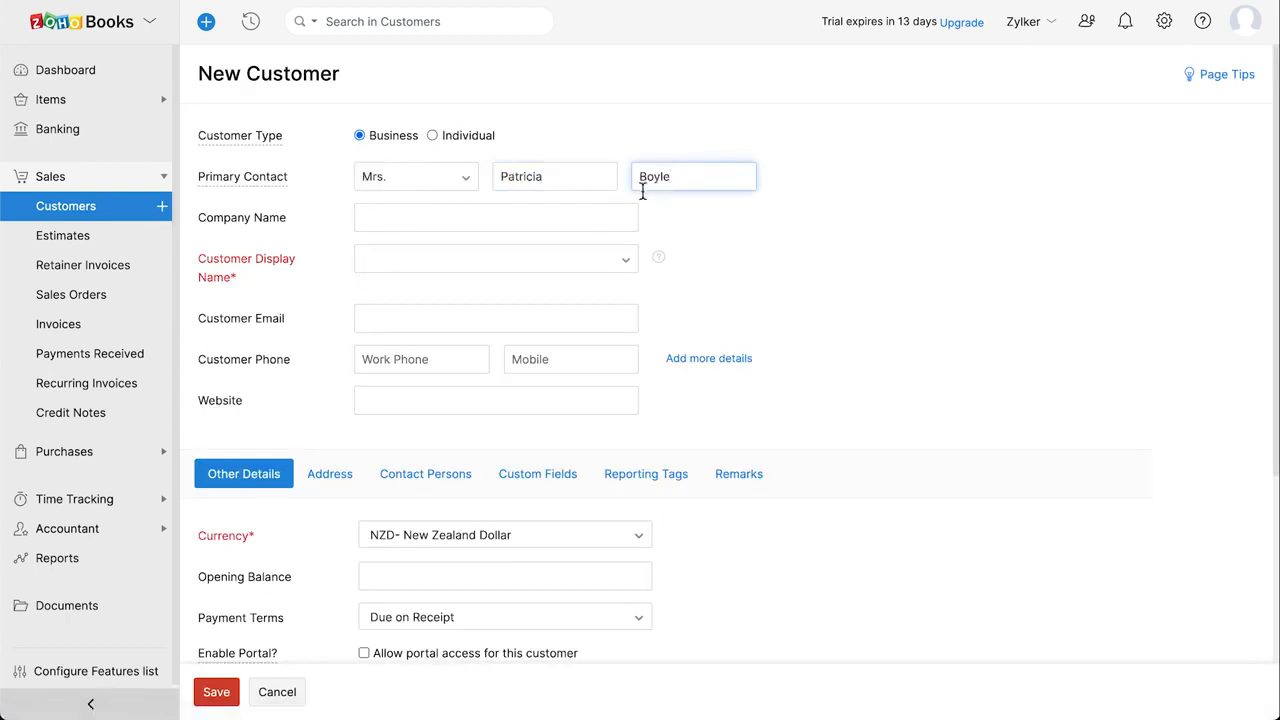
pyautogui.click(542, 221)
pyautogui.write('Z Electronics')
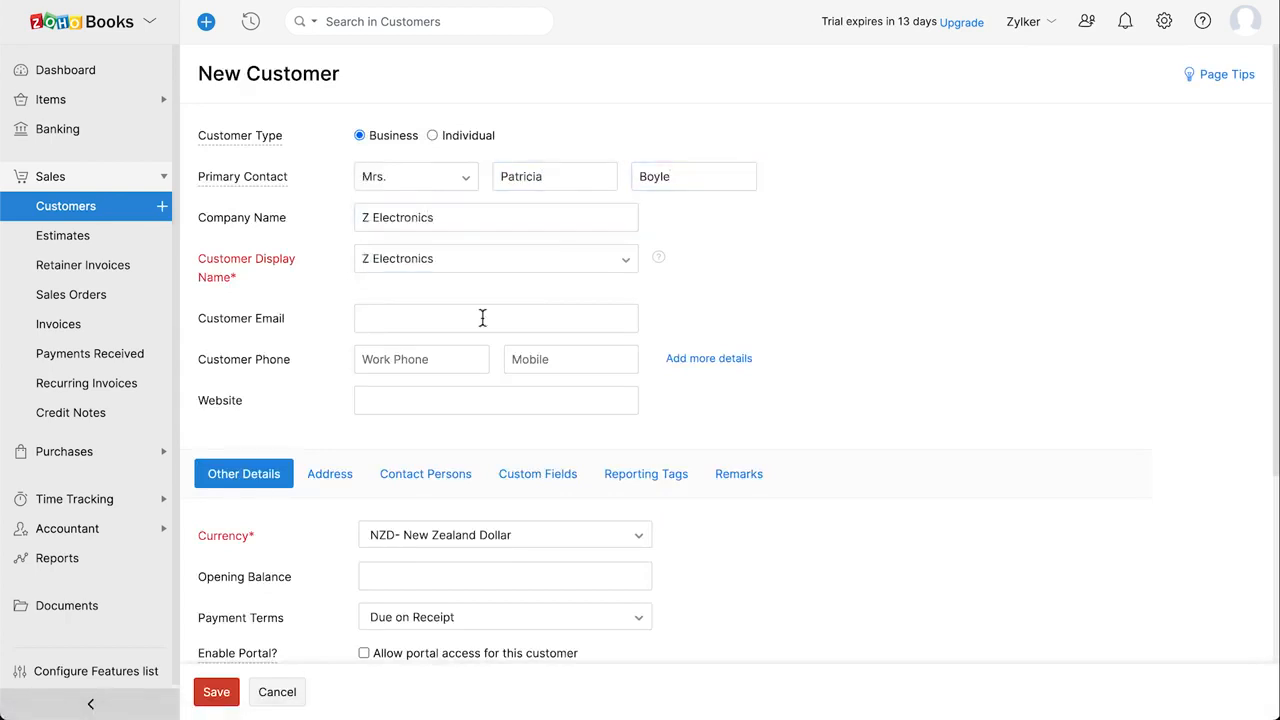
pyautogui.click(482, 318)
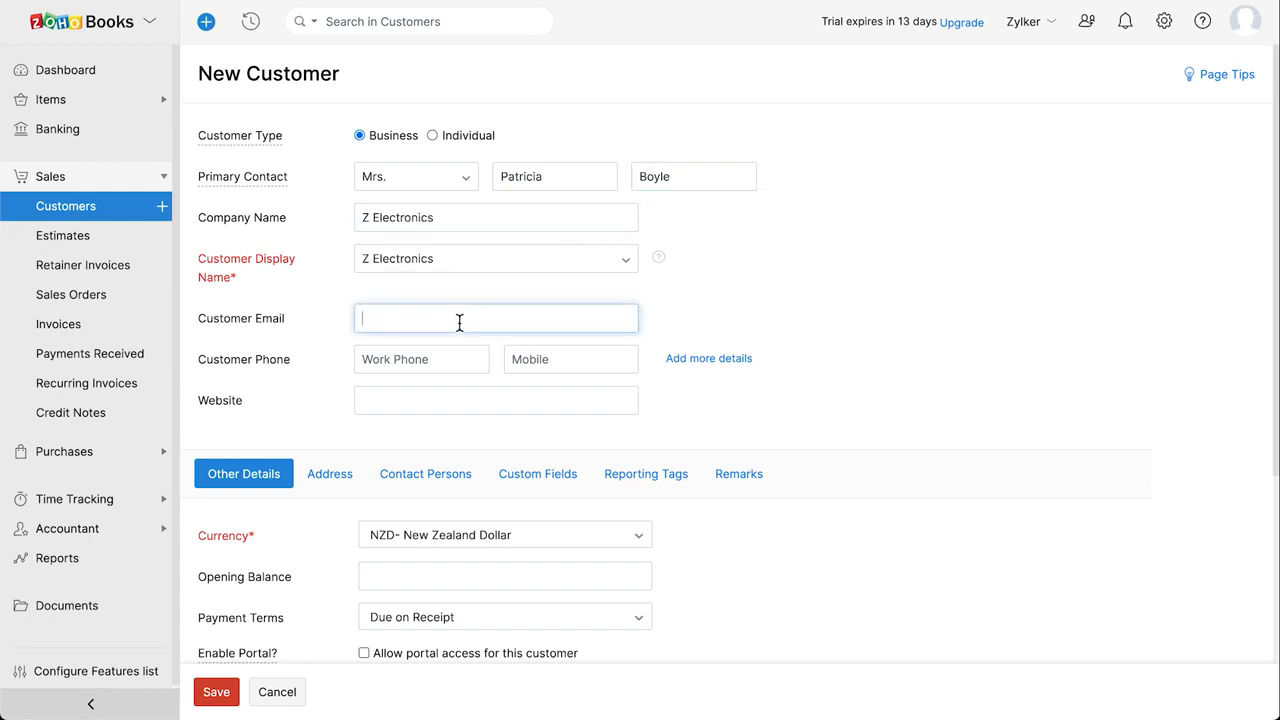
# Keep NZD currency and Due on Receipt terms, allow portal access, and show the address fields
pyautogui.scroll(-3, 482, 318)
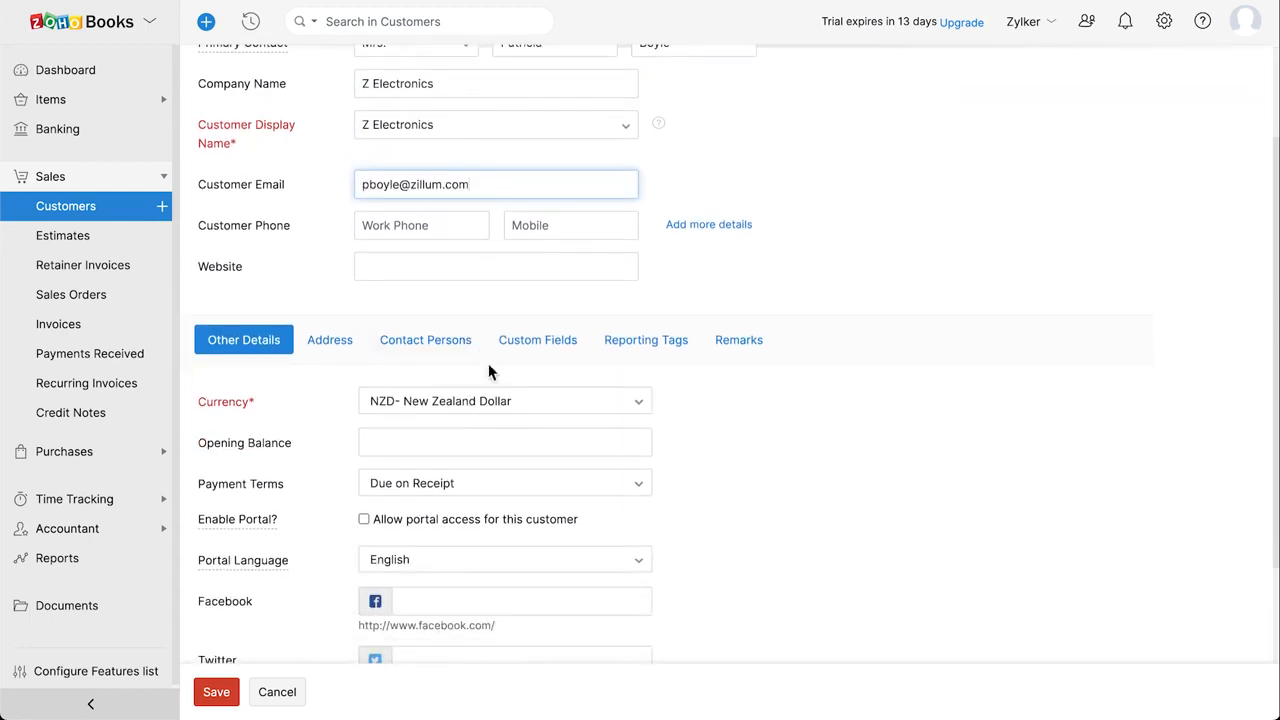
pyautogui.click(551, 408)
pyautogui.click(553, 410)
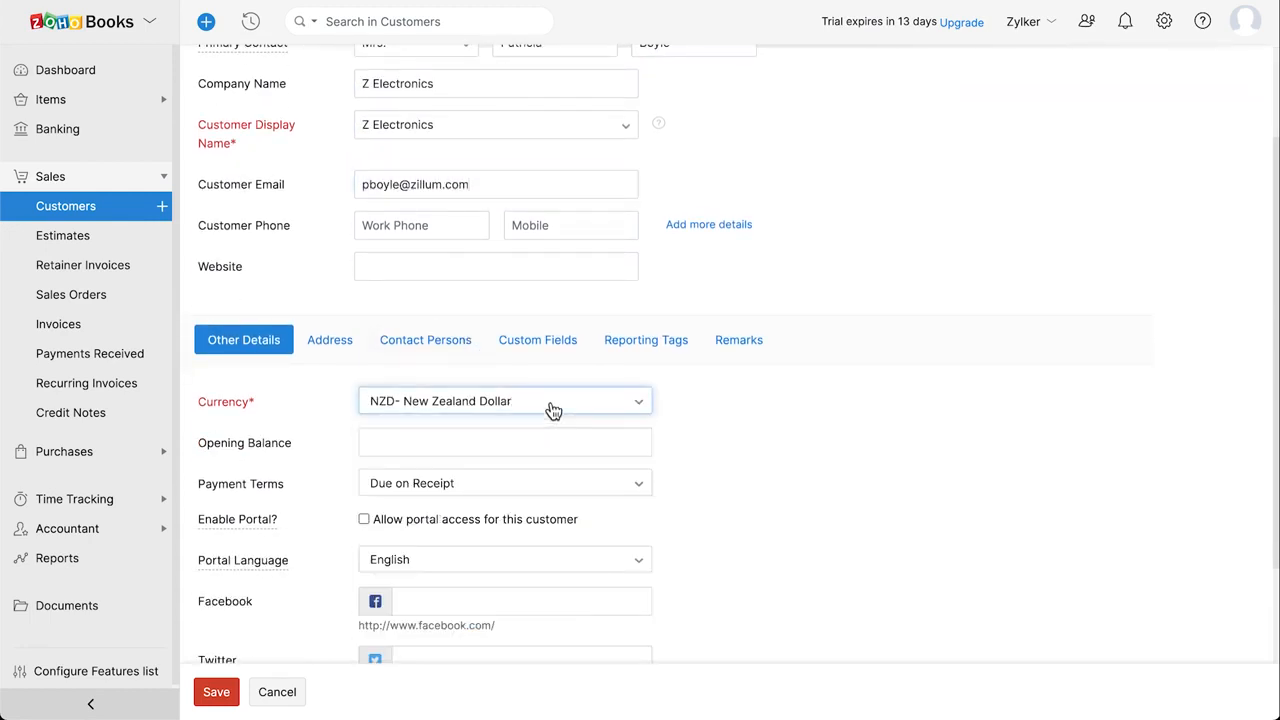
pyautogui.click(493, 436)
pyautogui.click(484, 488)
pyautogui.click(481, 490)
pyautogui.scroll(-2, 481, 490)
pyautogui.click(492, 489)
pyautogui.click(457, 542)
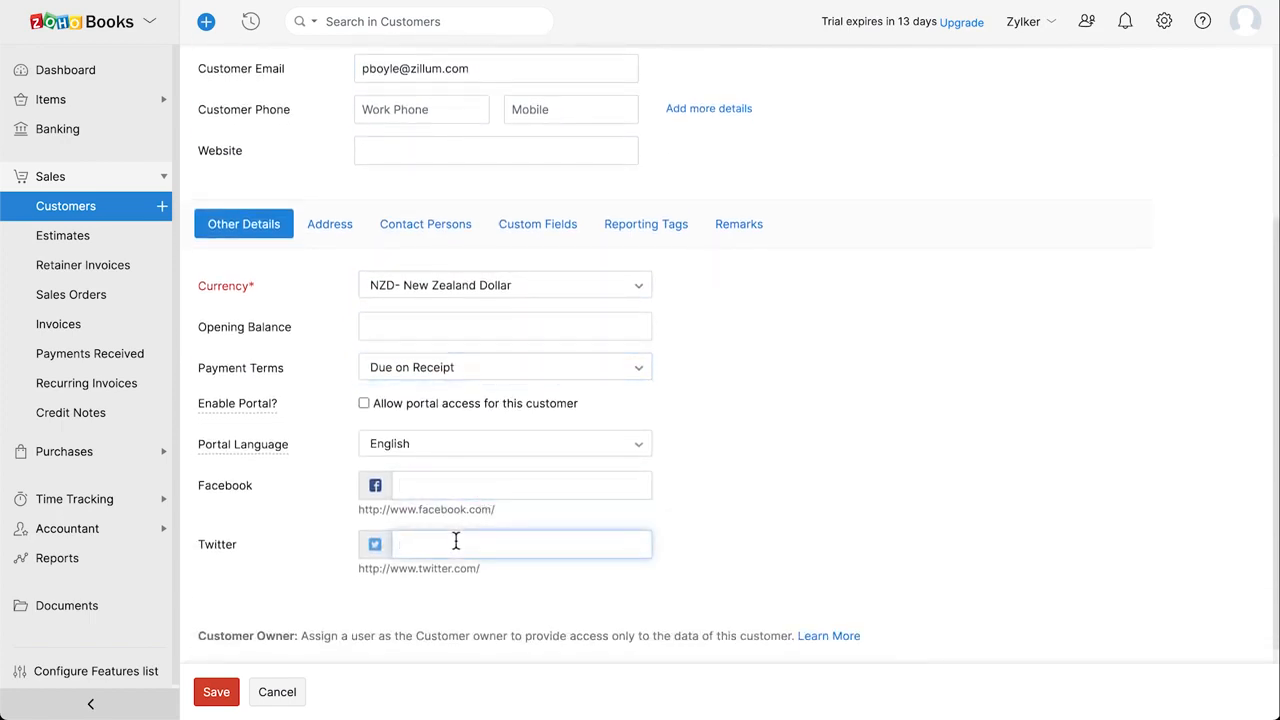
pyautogui.click(366, 405)
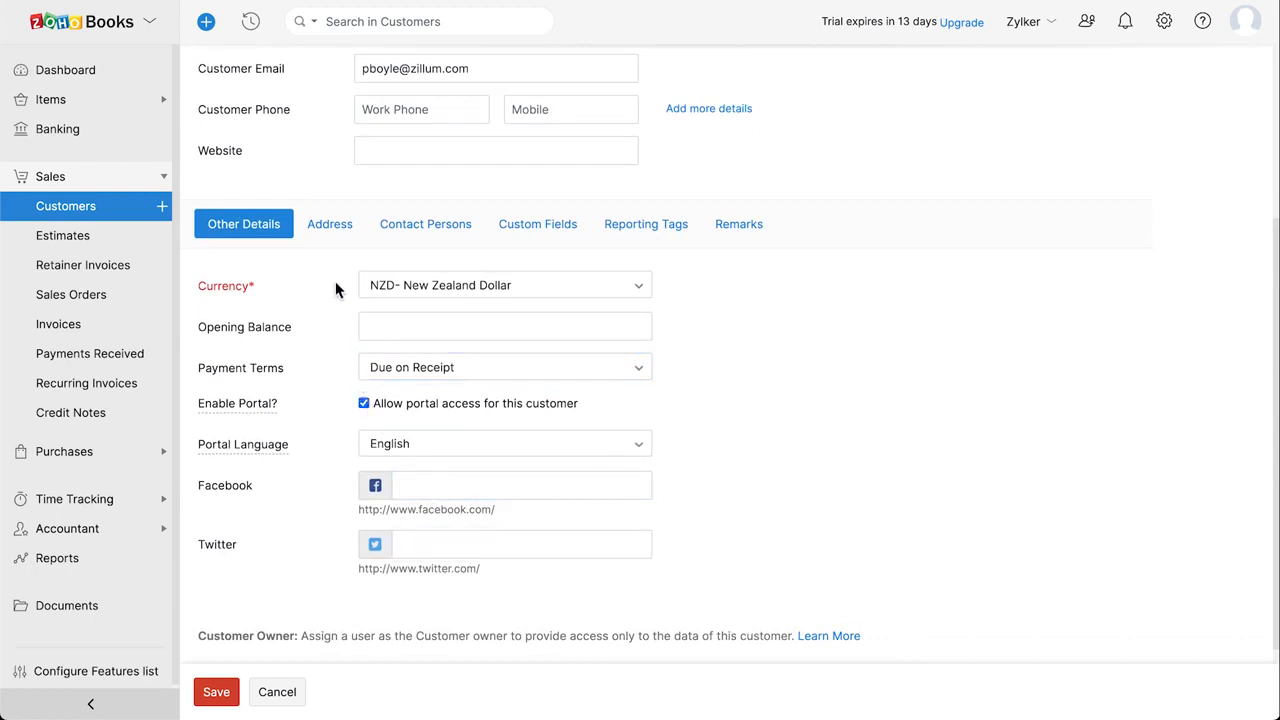
pyautogui.click(333, 236)
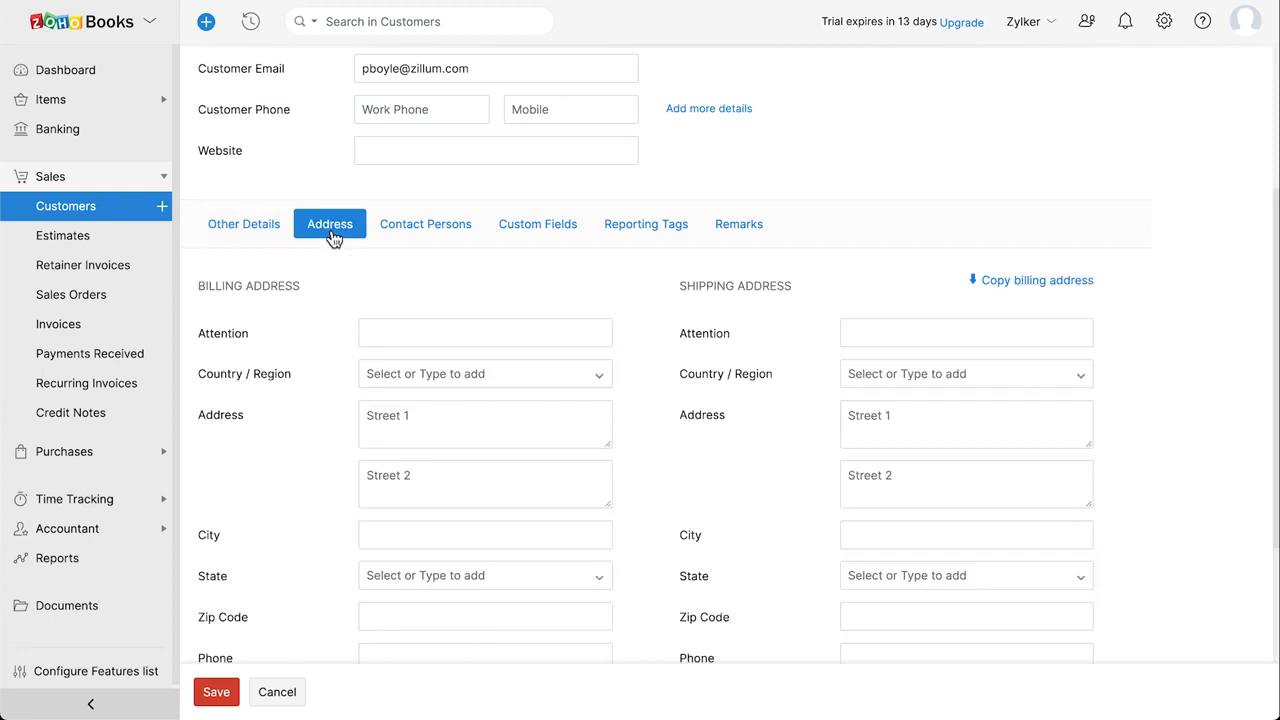
# Copy the billing address to shipping and review the Contact Persons, Custom Fields and Reporting Tags tabs
pyautogui.scroll(-1, 330, 237)
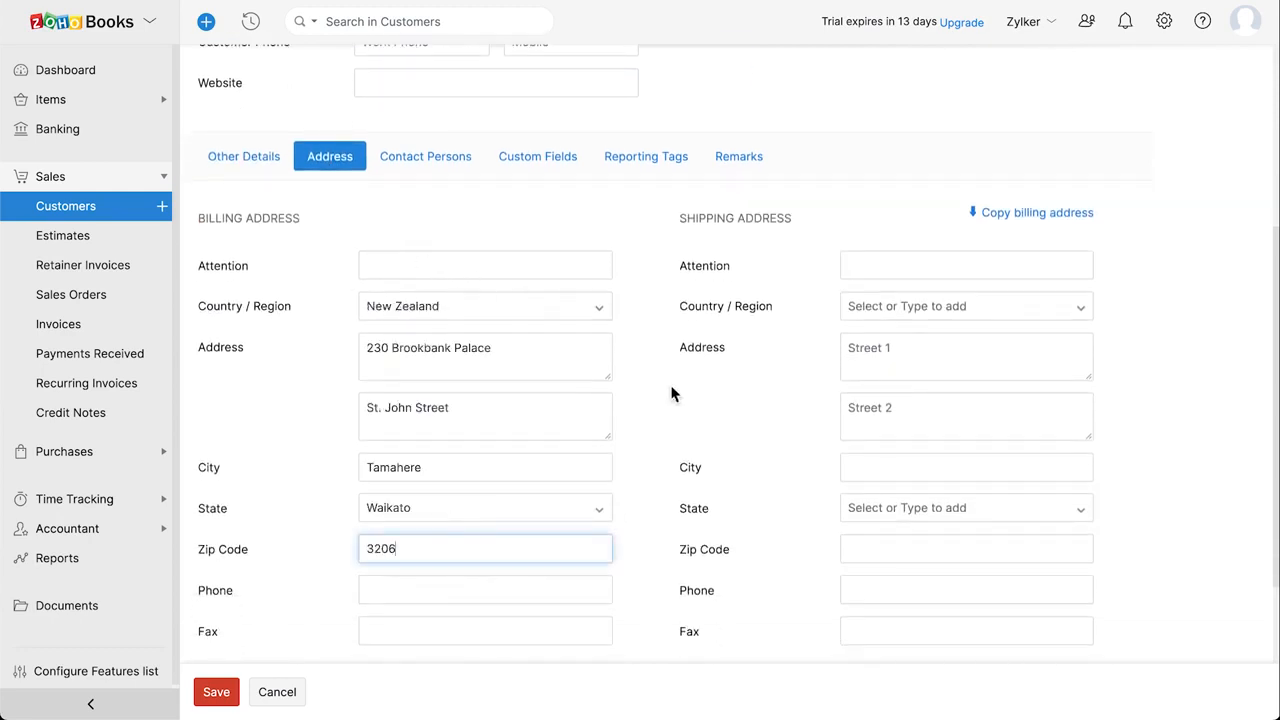
pyautogui.click(1018, 215)
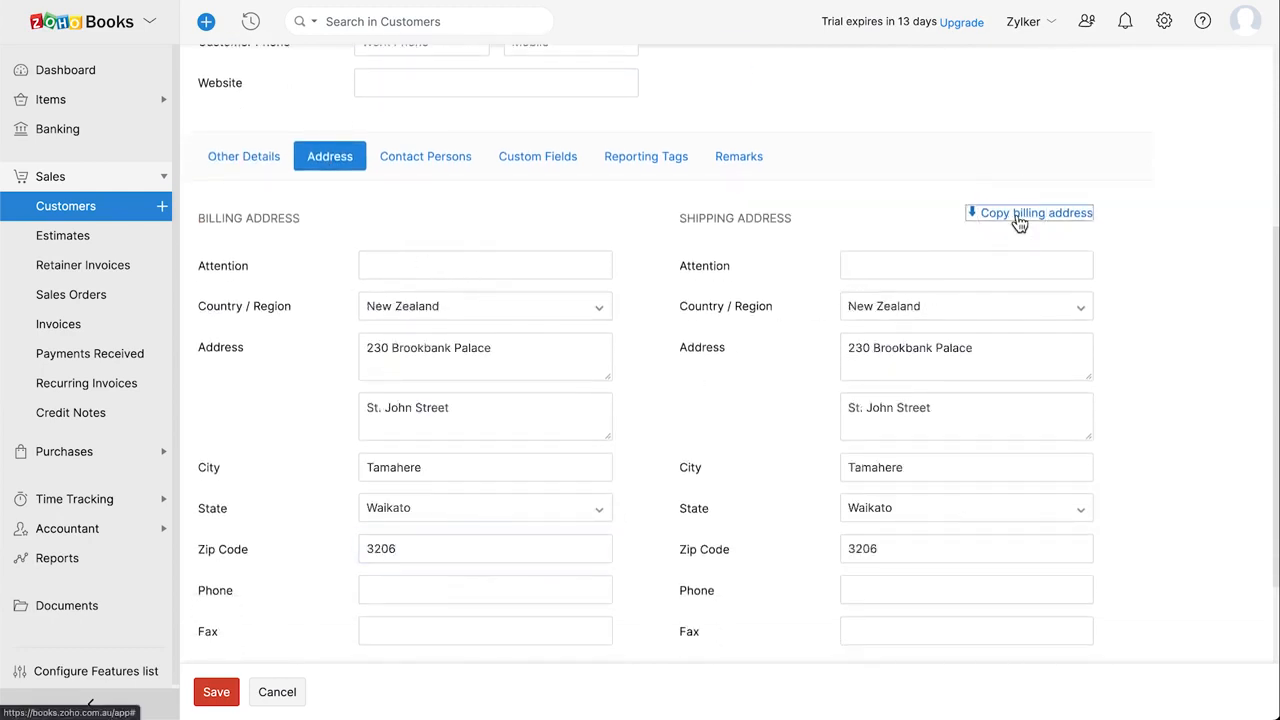
pyautogui.click(462, 166)
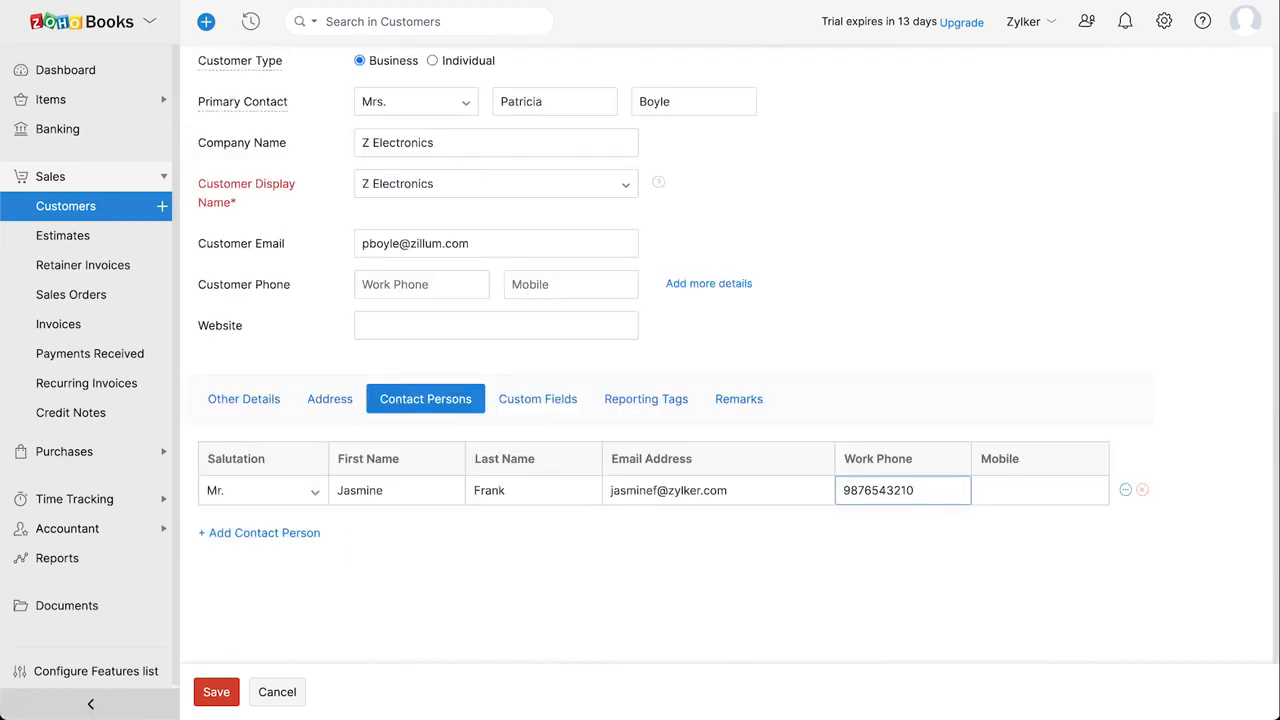
pyautogui.click(575, 412)
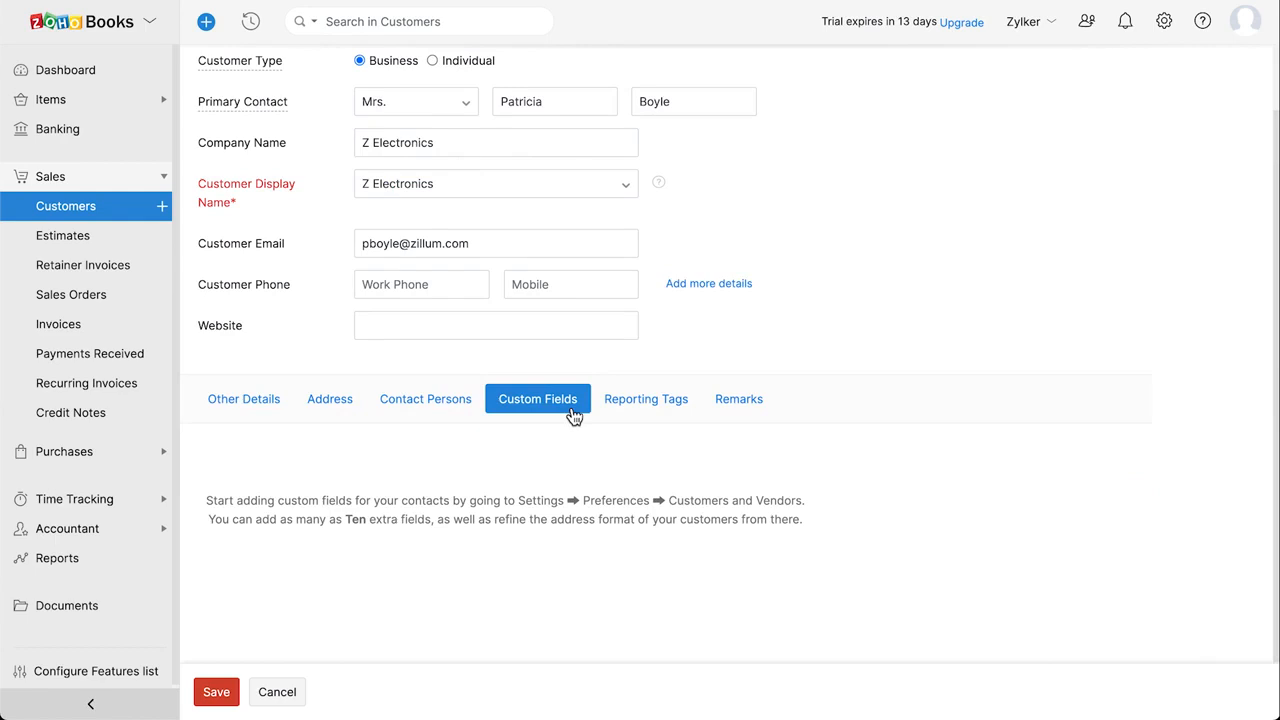
pyautogui.click(669, 413)
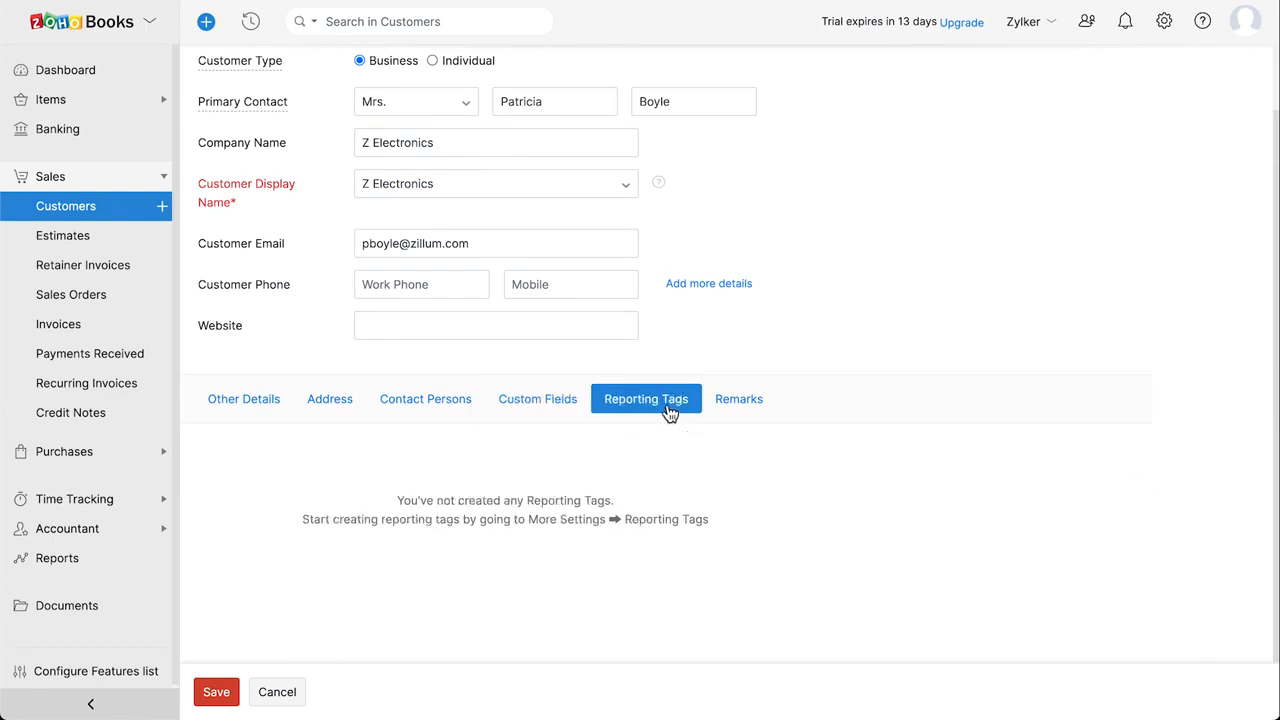
# Add the remark 'Always contact the contact person.' and save the customer
pyautogui.click(739, 408)
pyautogui.click(494, 497)
pyautogui.write('Always contact the contact person.')
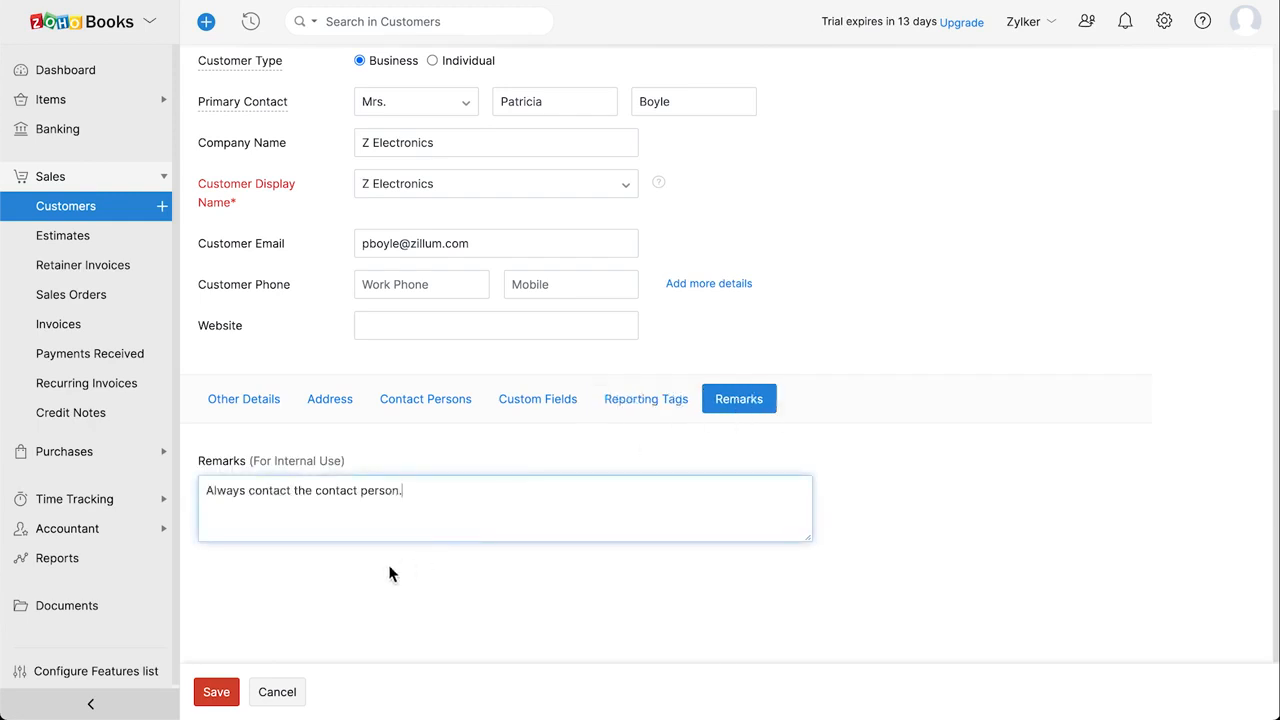
pyautogui.click(223, 695)
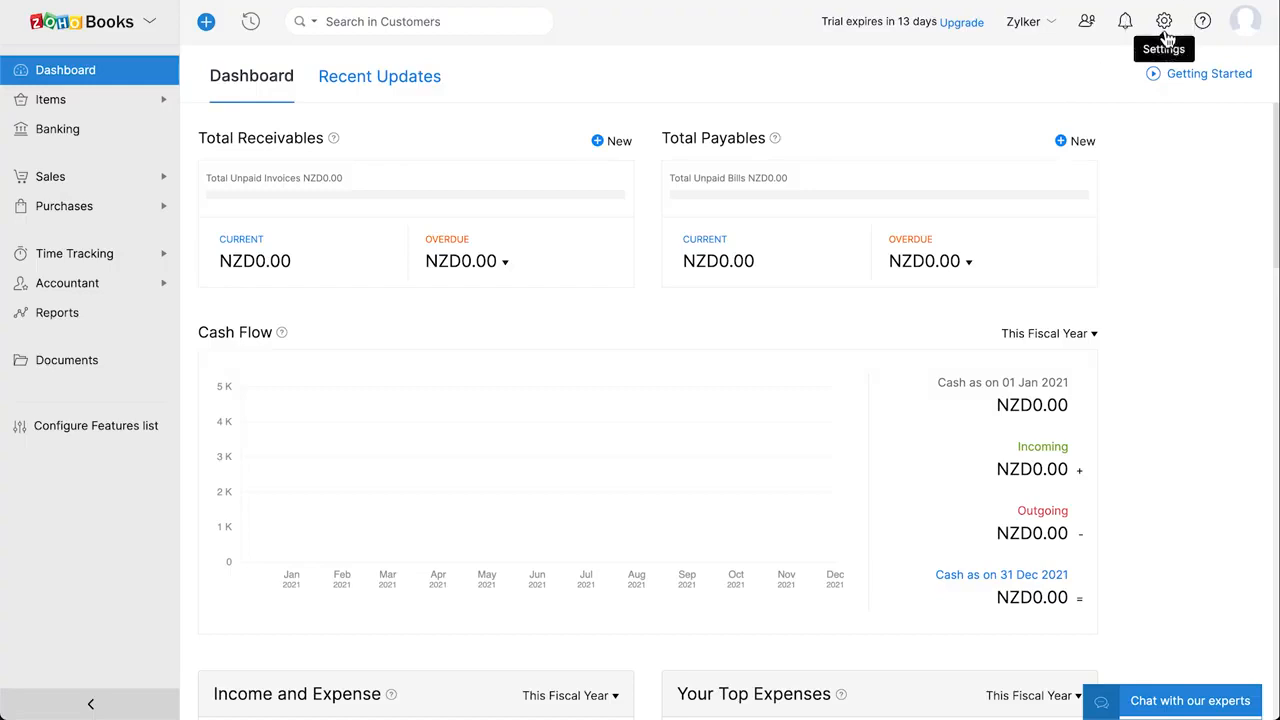
# Open Opening Balances for editing, keeping the migration date at 10 May 2021
pyautogui.click(1161, 32)
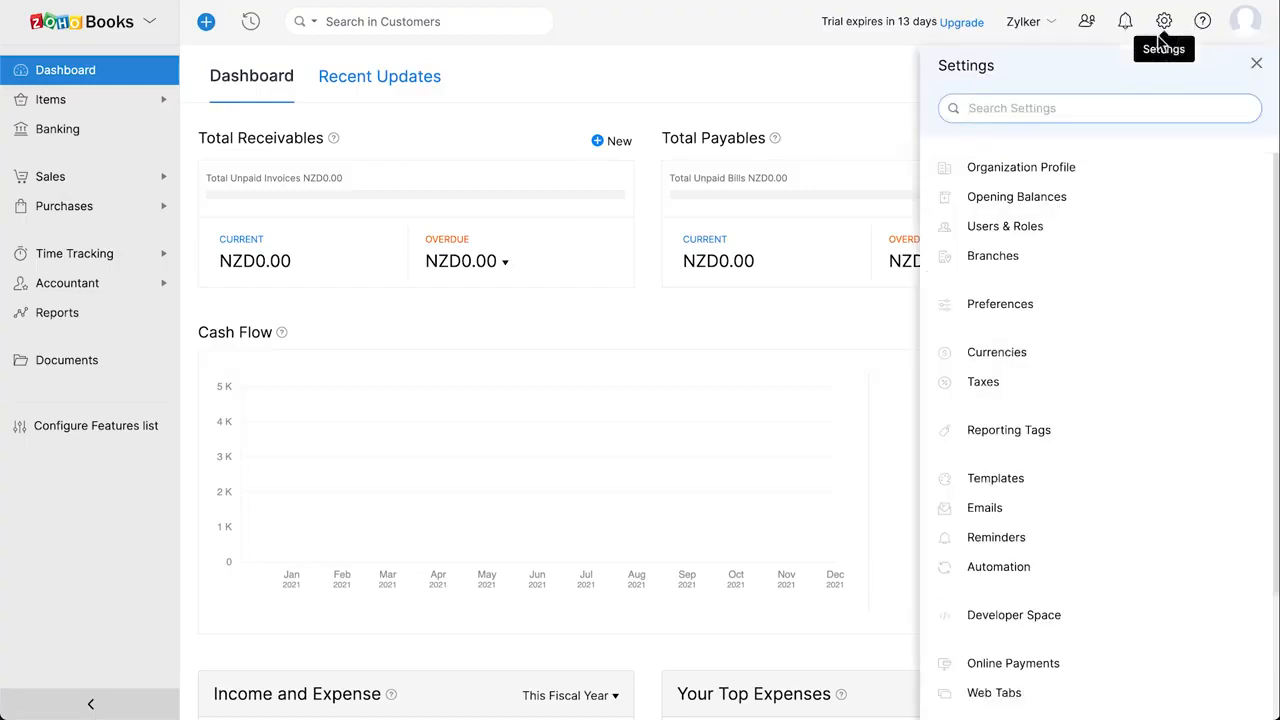
pyautogui.click(1100, 207)
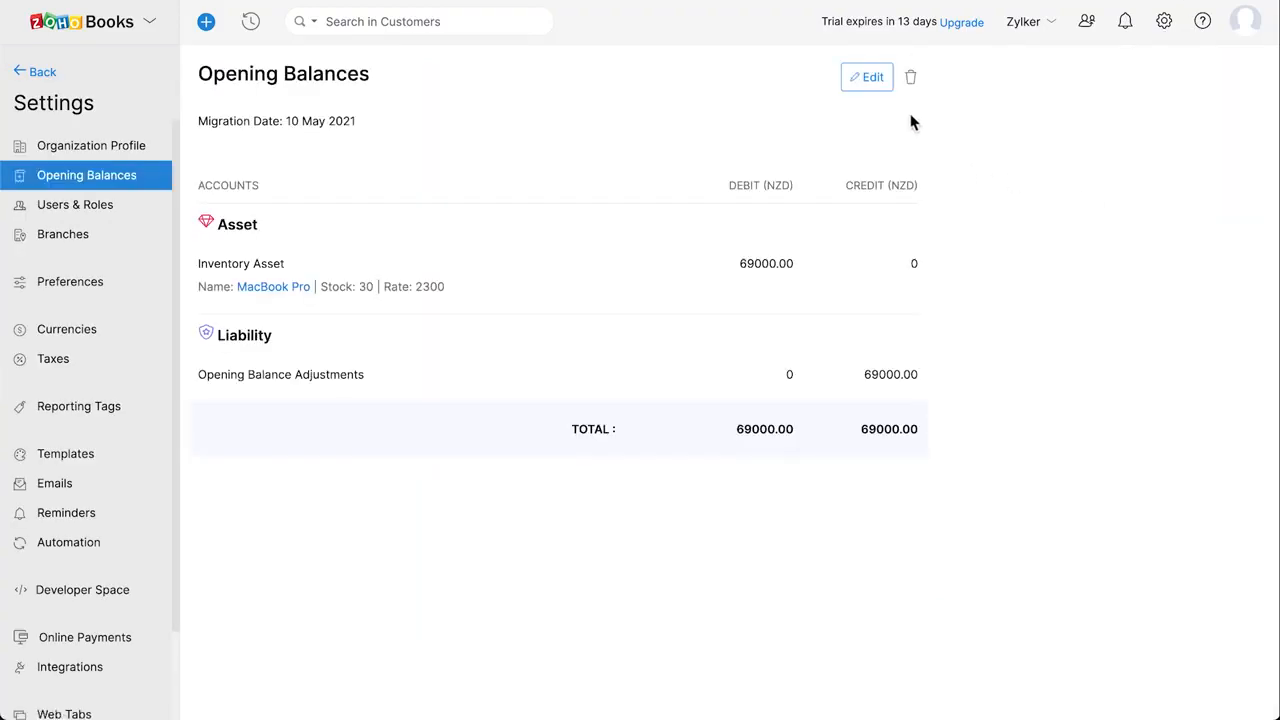
pyautogui.click(872, 78)
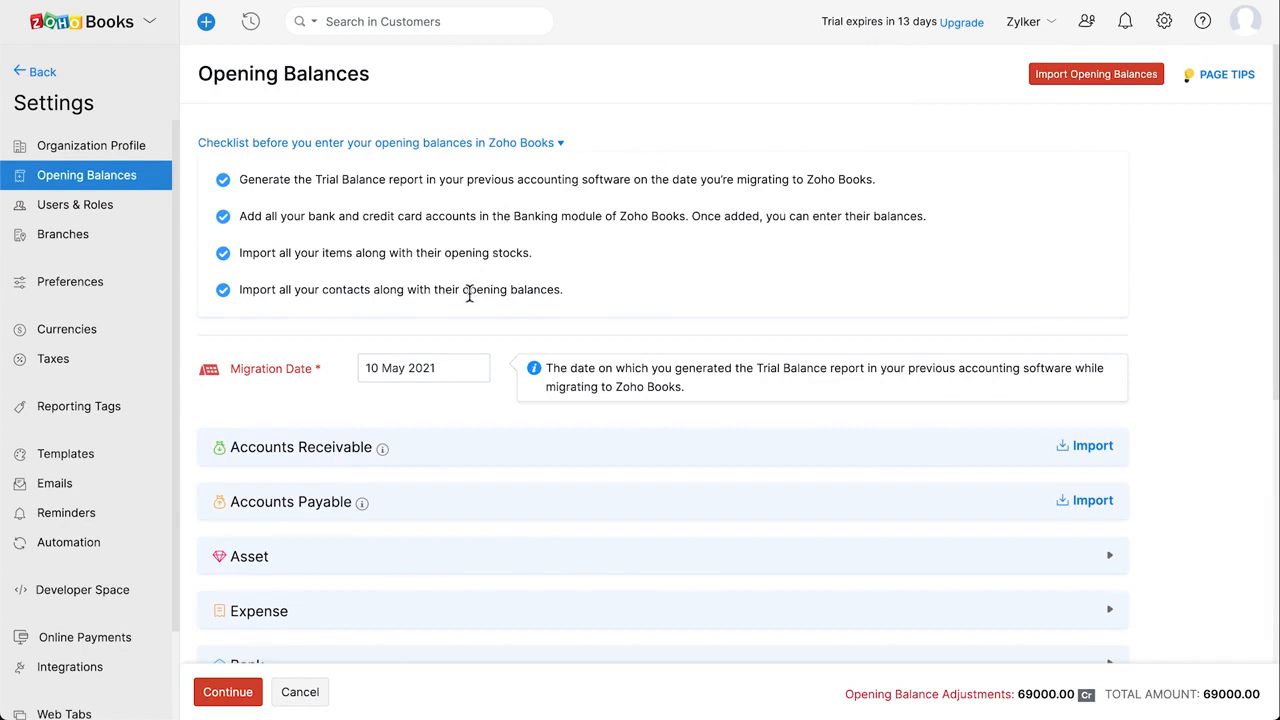
pyautogui.click(422, 369)
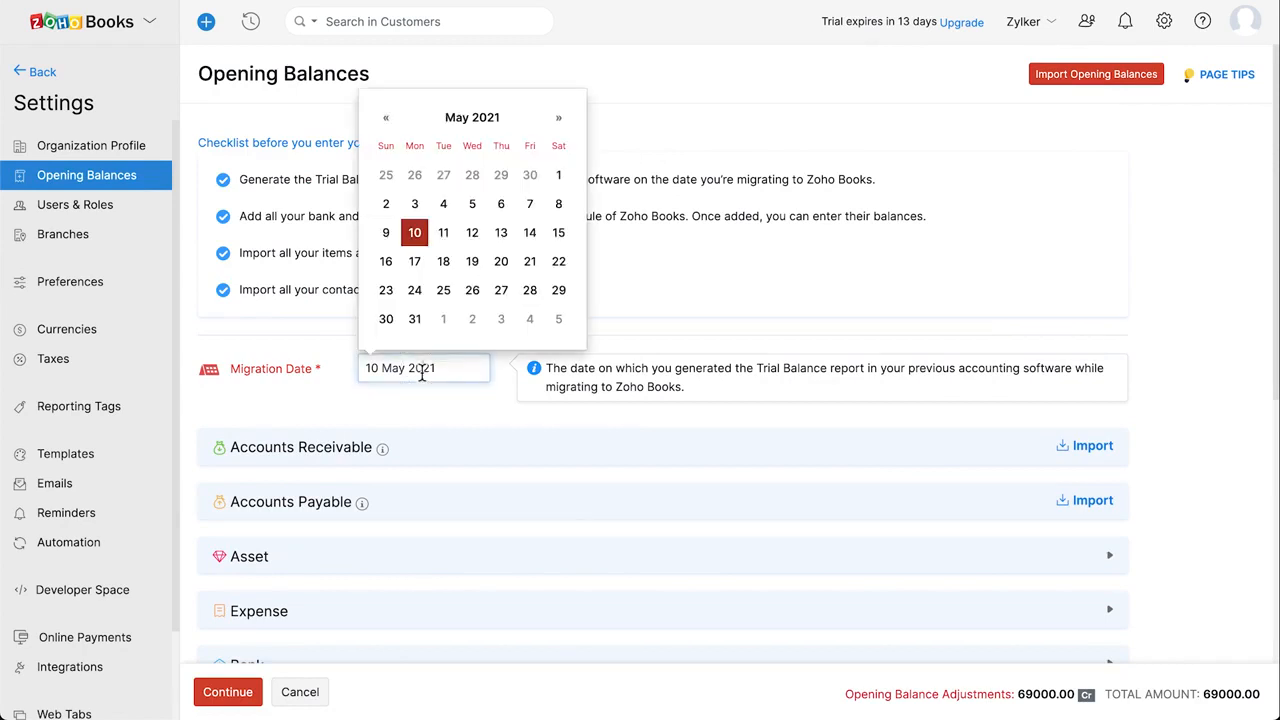
pyautogui.click(420, 235)
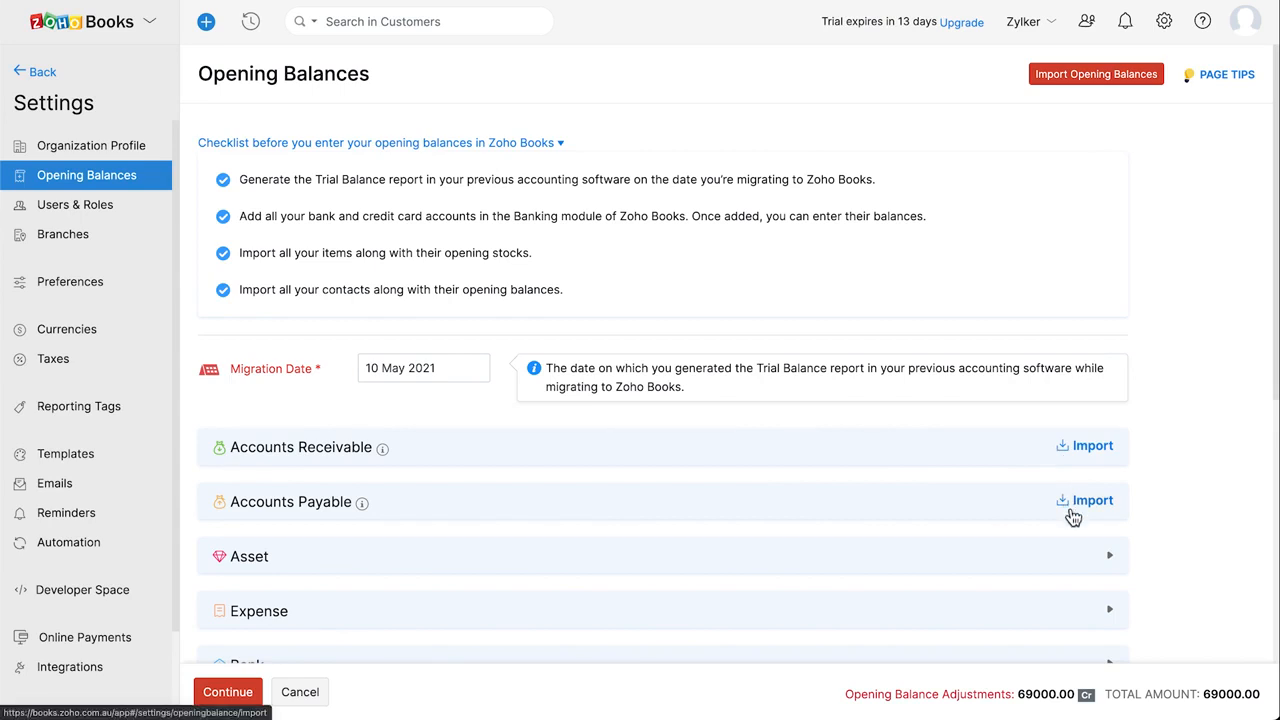
# Review the Asset and Expense balances, then open Import Opening Balances and its file source choices
pyautogui.click(960, 563)
pyautogui.click(956, 562)
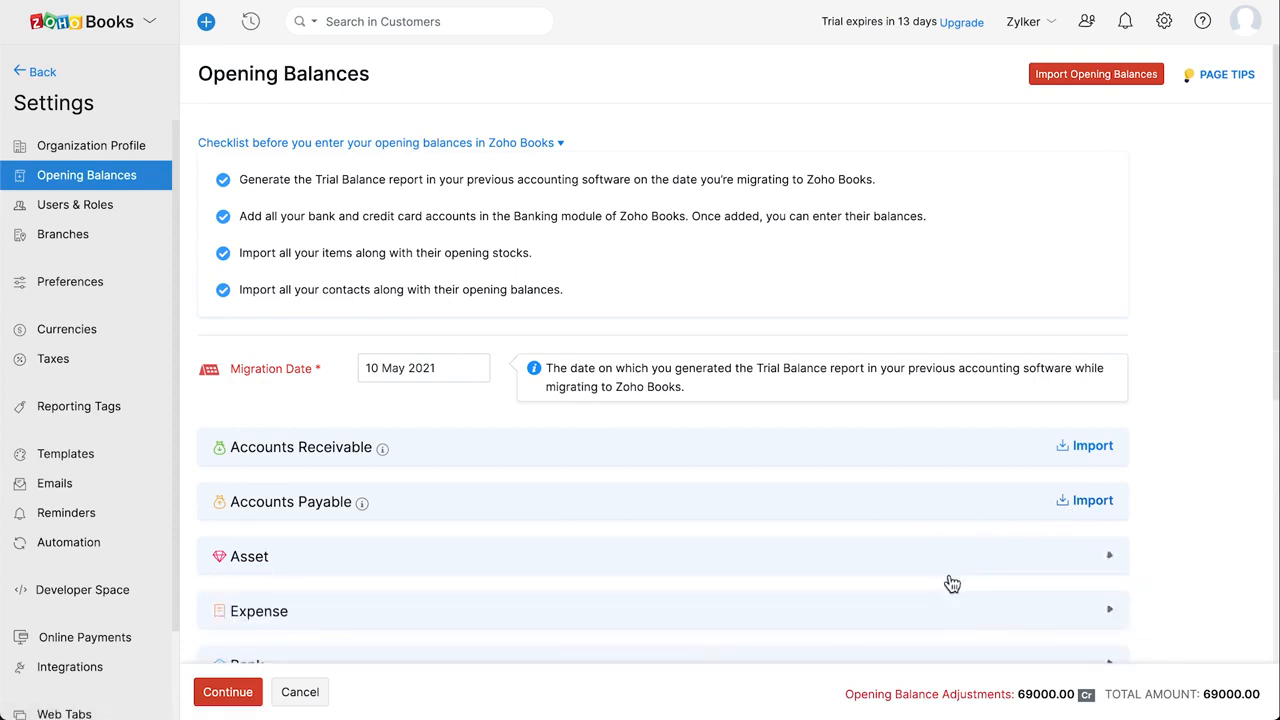
pyautogui.click(934, 608)
pyautogui.scroll(-3, 933, 607)
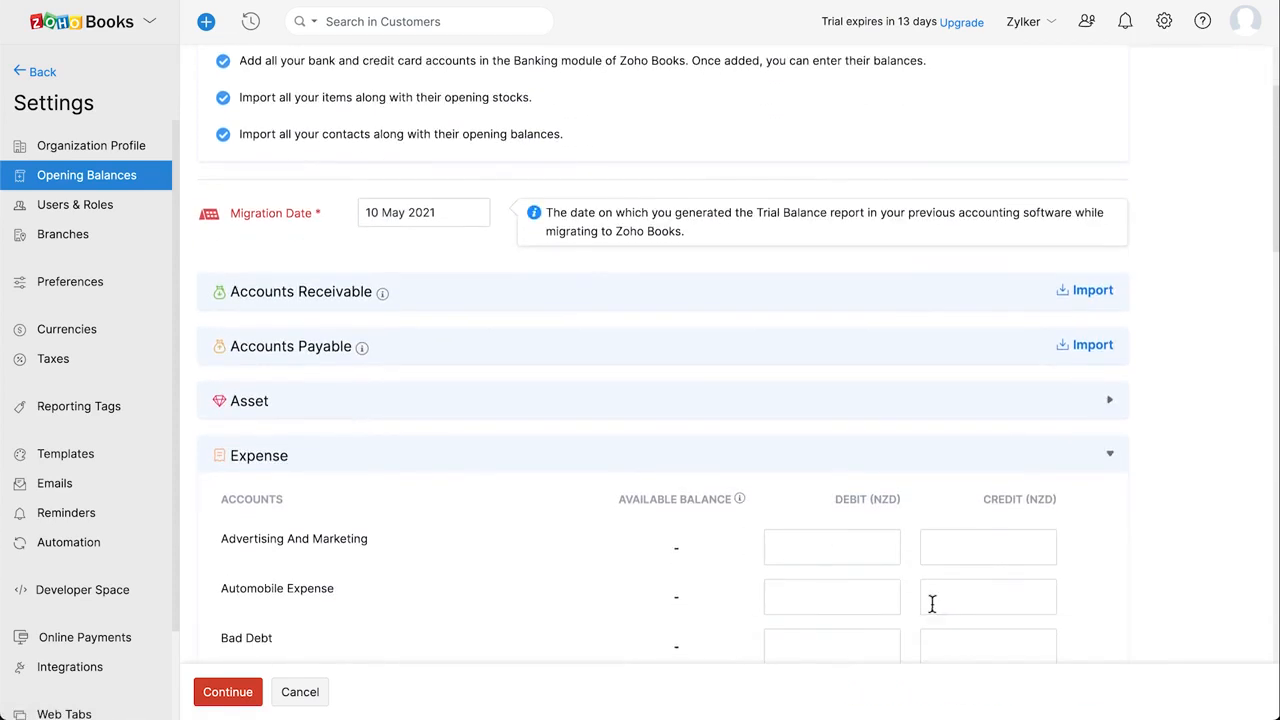
pyautogui.click(861, 552)
pyautogui.click(990, 549)
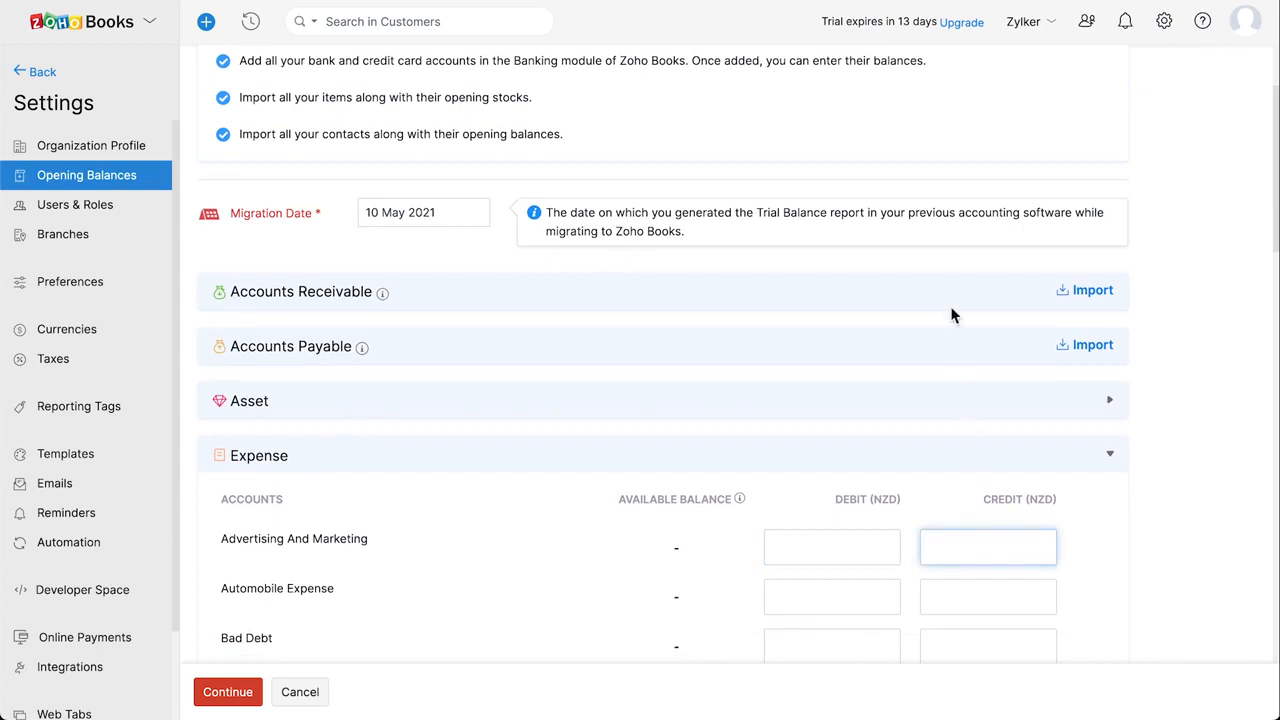
pyautogui.scroll(3, 951, 314)
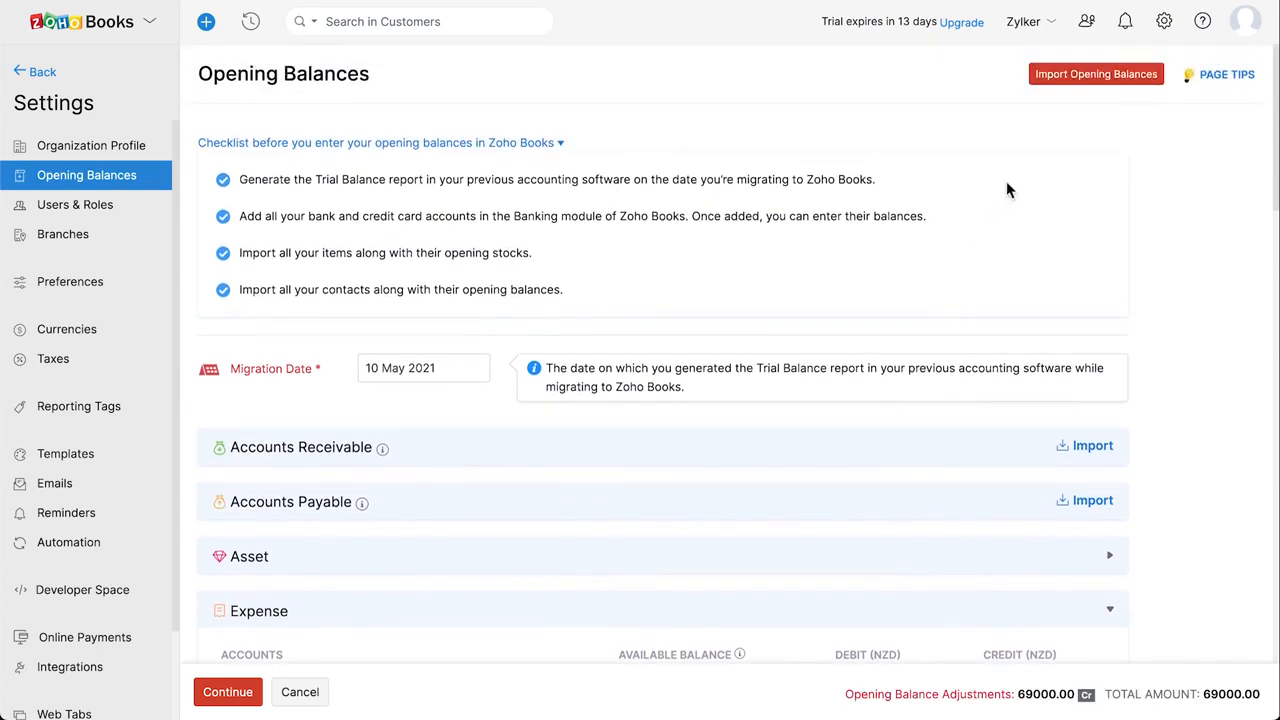
pyautogui.click(1080, 84)
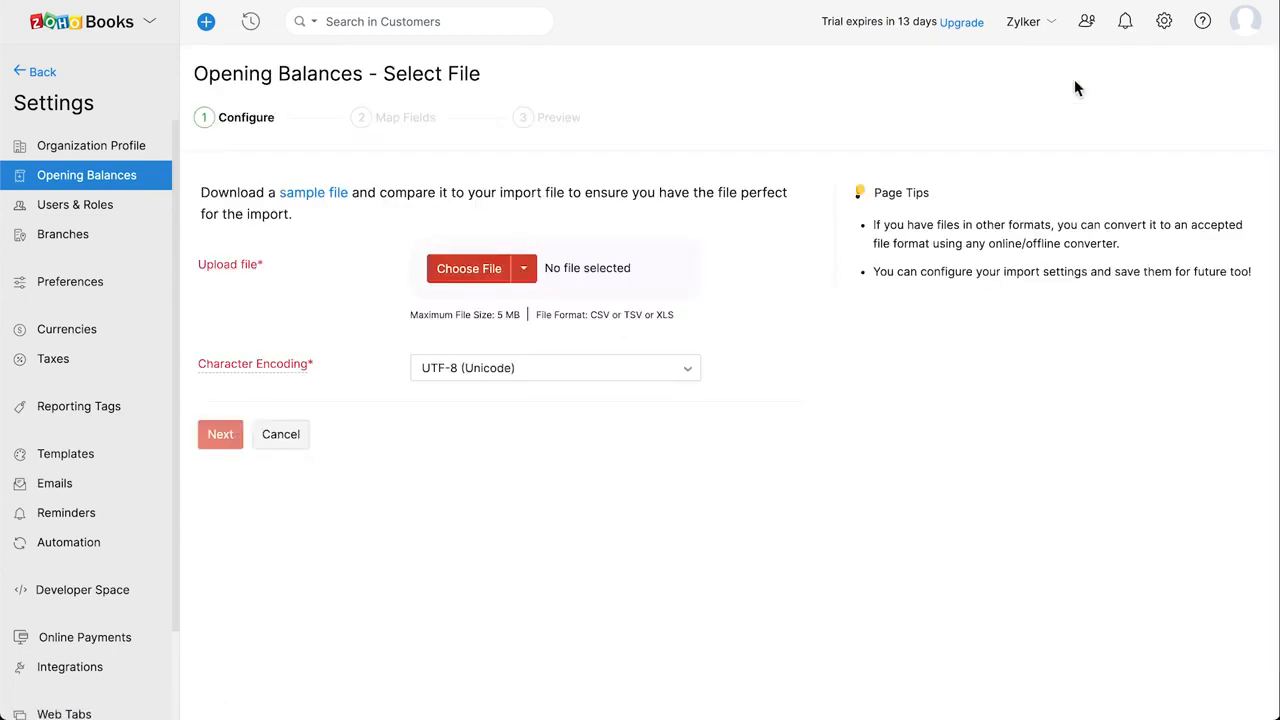
pyautogui.click(524, 270)
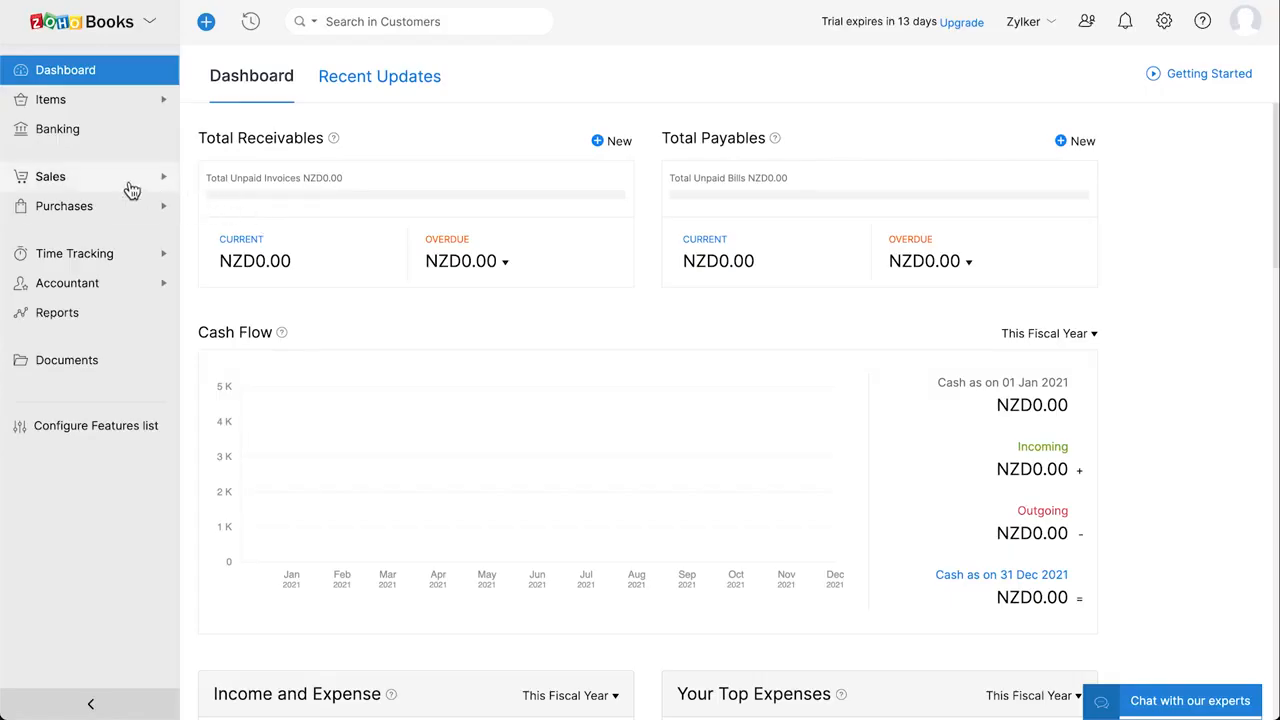
# Start a new invoice for Z Electronics, keeping automatic invoice numbering
pyautogui.click(128, 188)
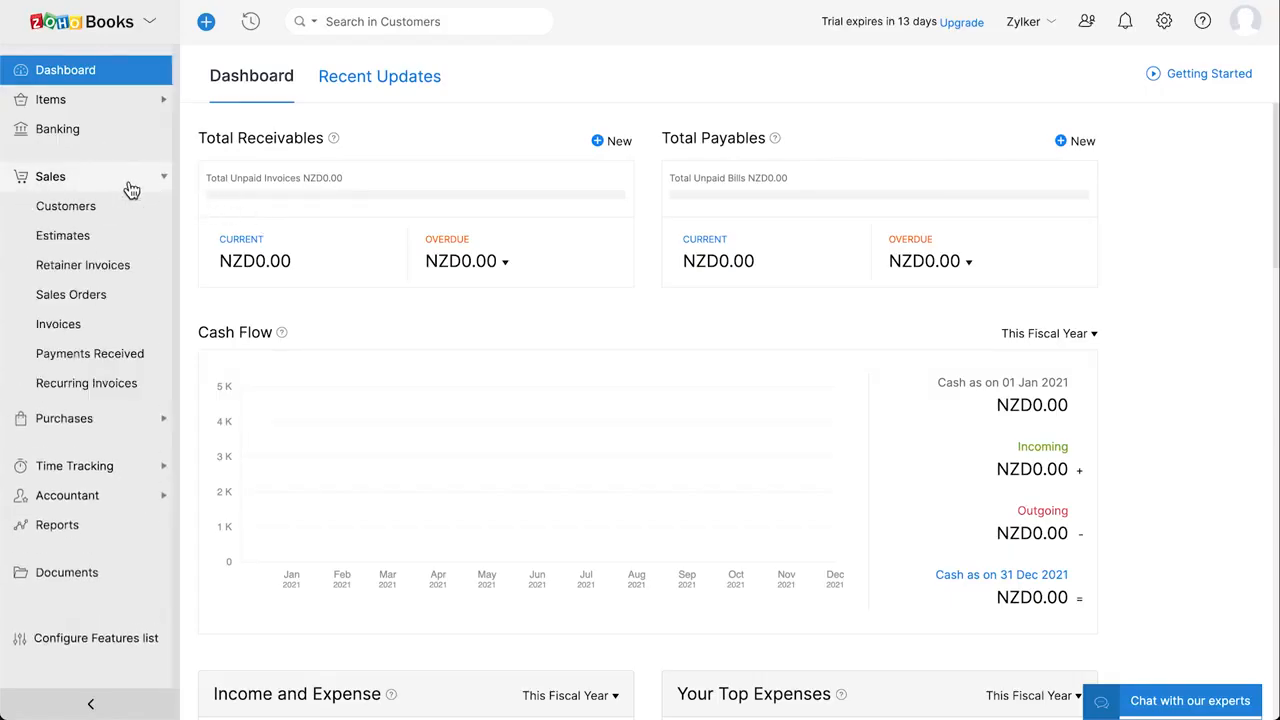
pyautogui.click(128, 334)
pyautogui.click(163, 327)
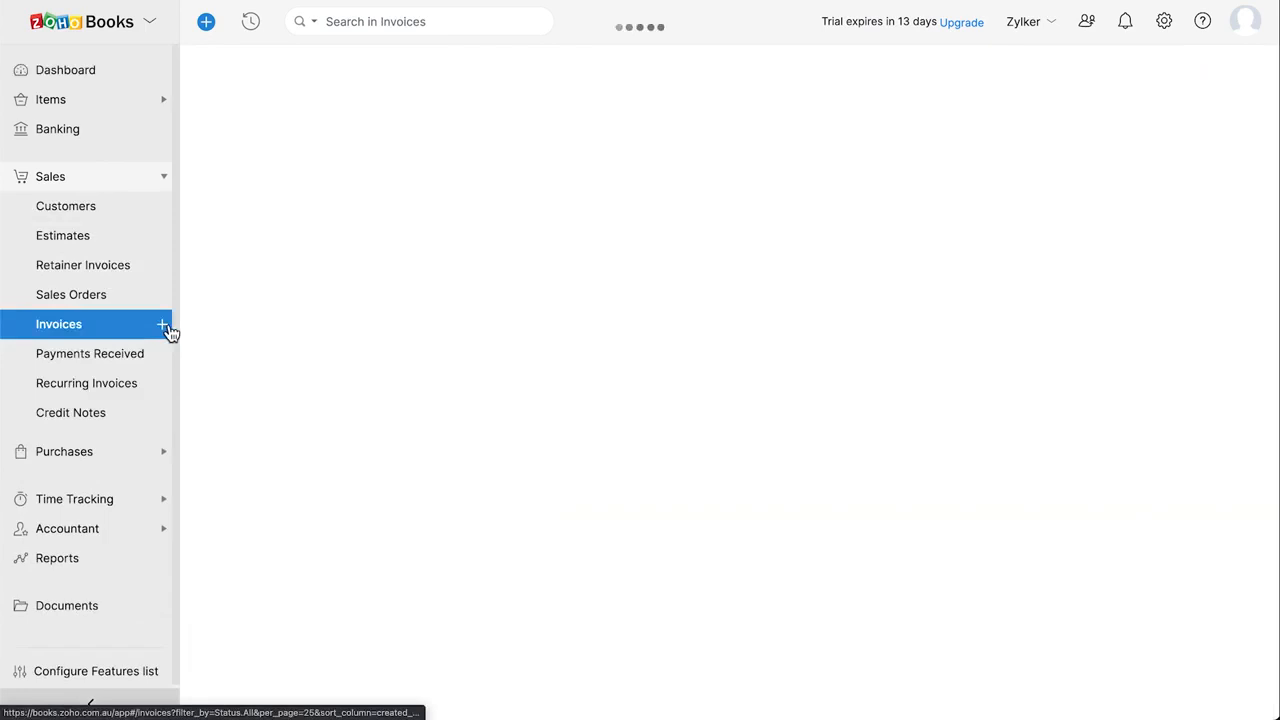
pyautogui.click(432, 150)
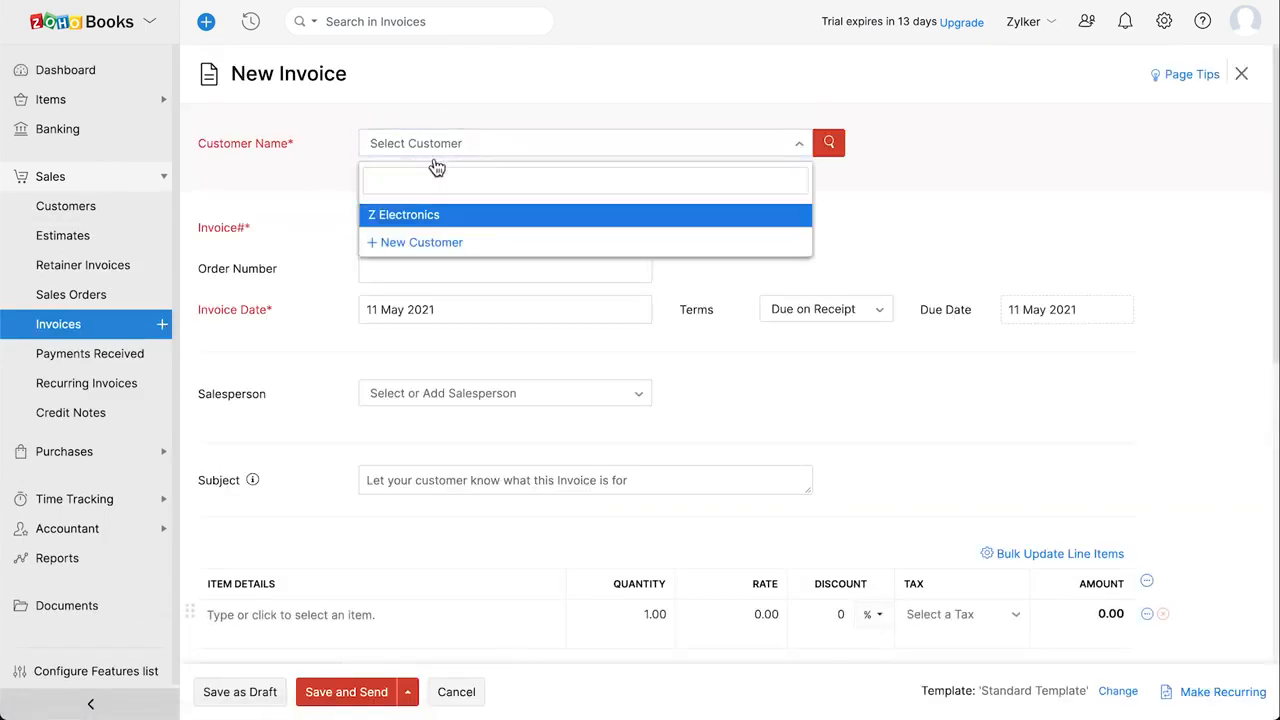
pyautogui.click(475, 218)
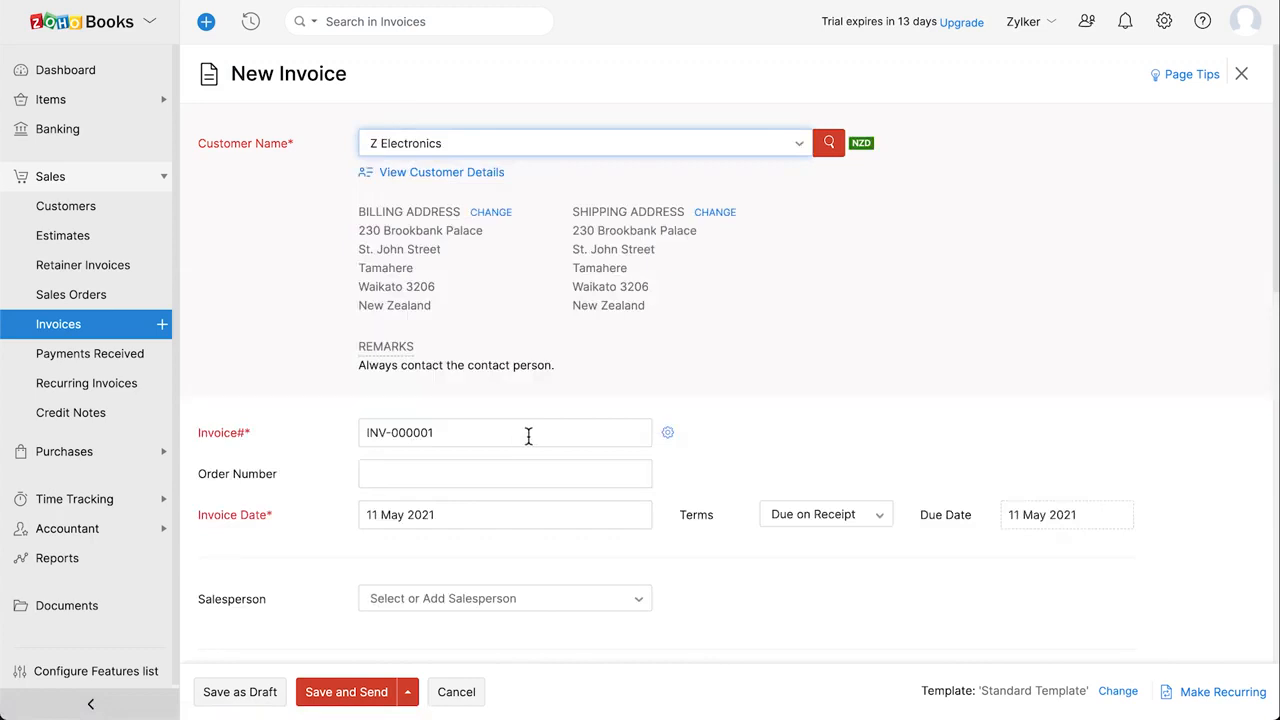
pyautogui.click(670, 437)
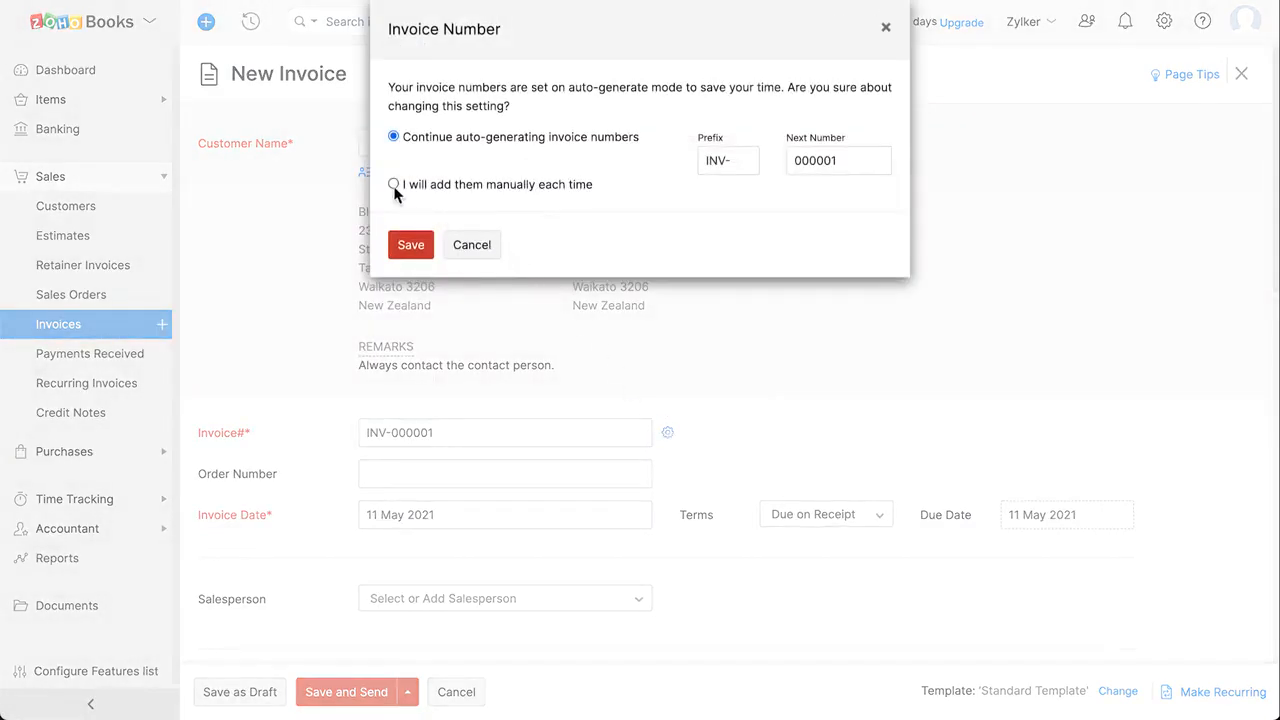
pyautogui.click(472, 245)
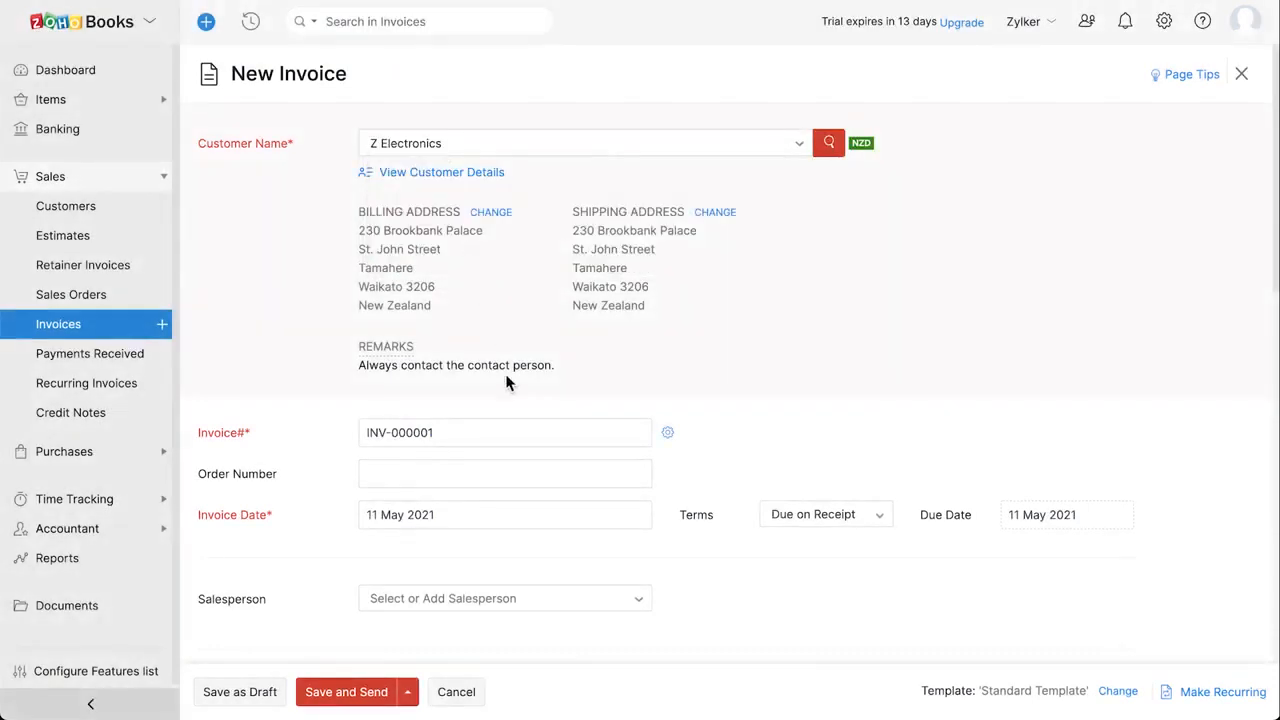
# Keep the invoice date 11 May 2021 and the existing payment terms and due date
pyautogui.scroll(-1, 506, 382)
pyautogui.click(466, 394)
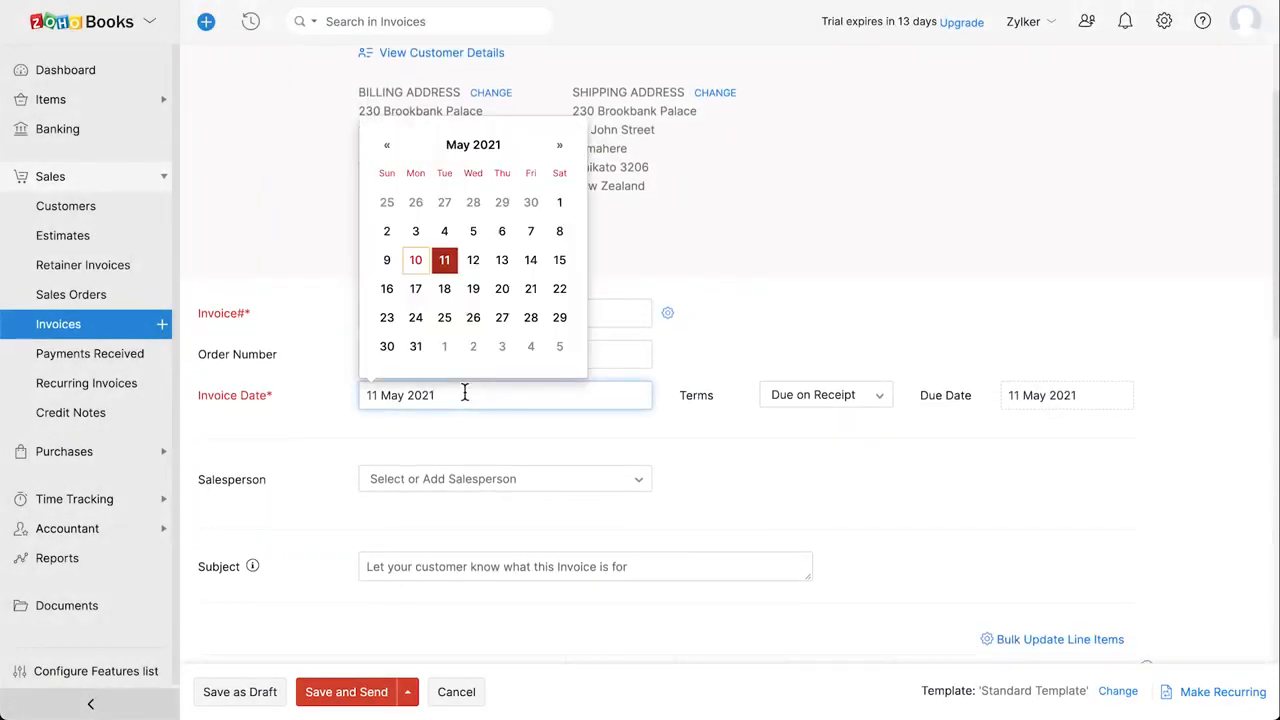
pyautogui.press('Escape')
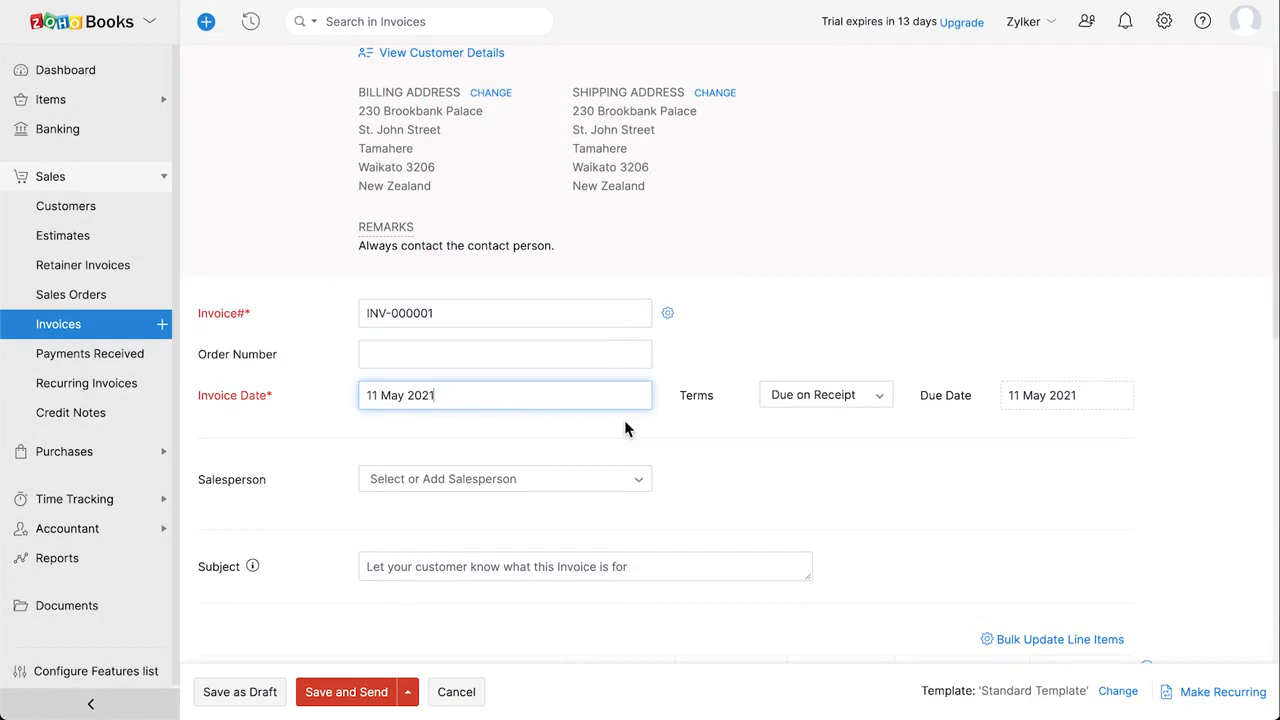
pyautogui.click(855, 400)
pyautogui.click(1049, 400)
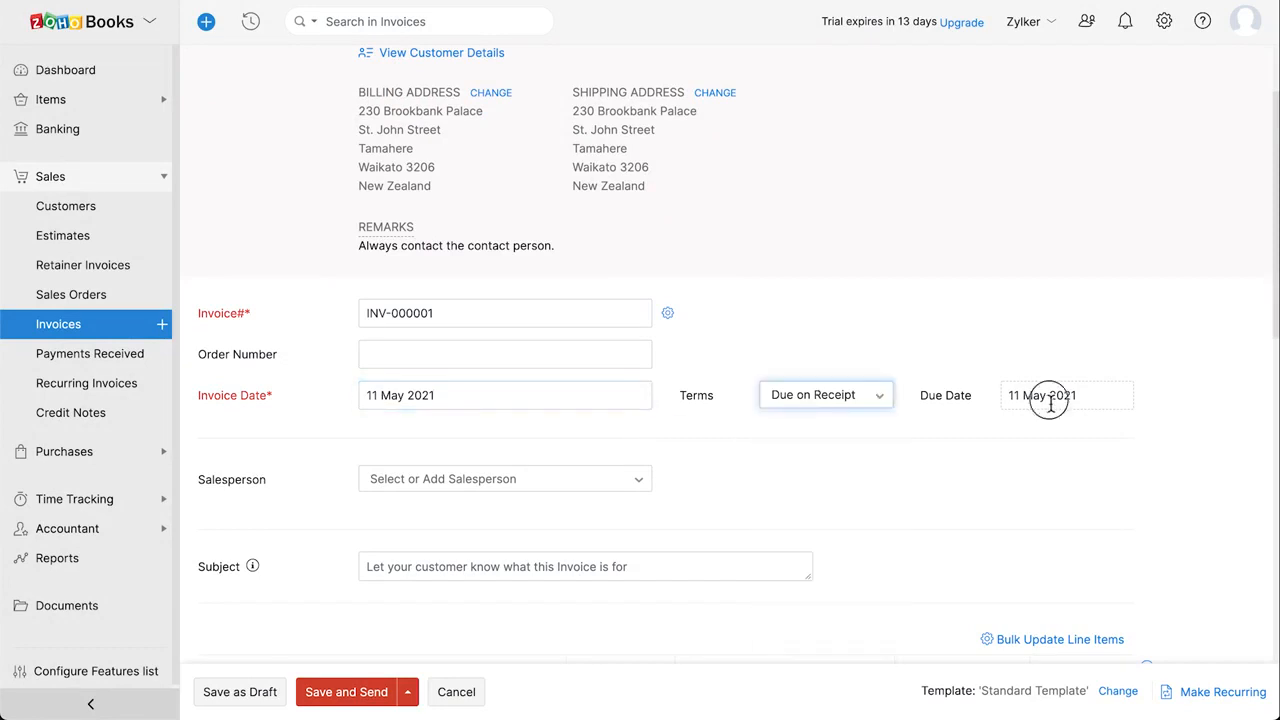
pyautogui.press('Escape')
pyautogui.scroll(-3, 676, 356)
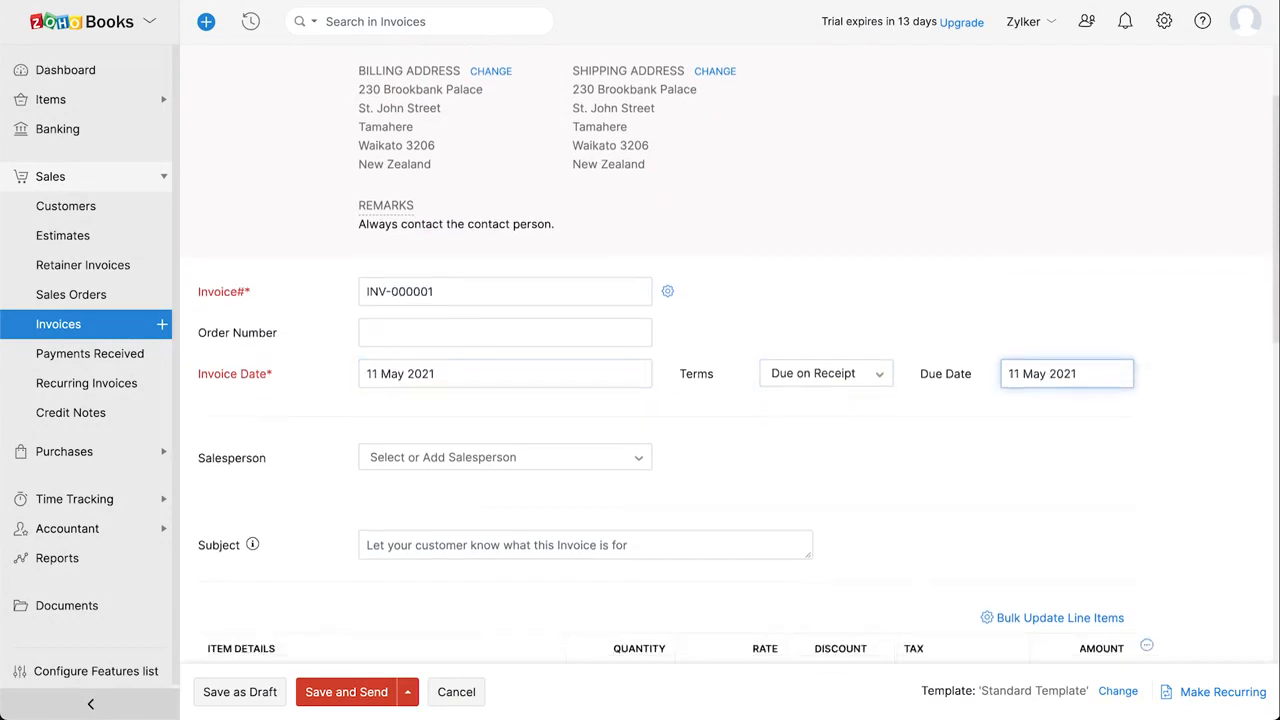
pyautogui.scroll(-2, 749, 466)
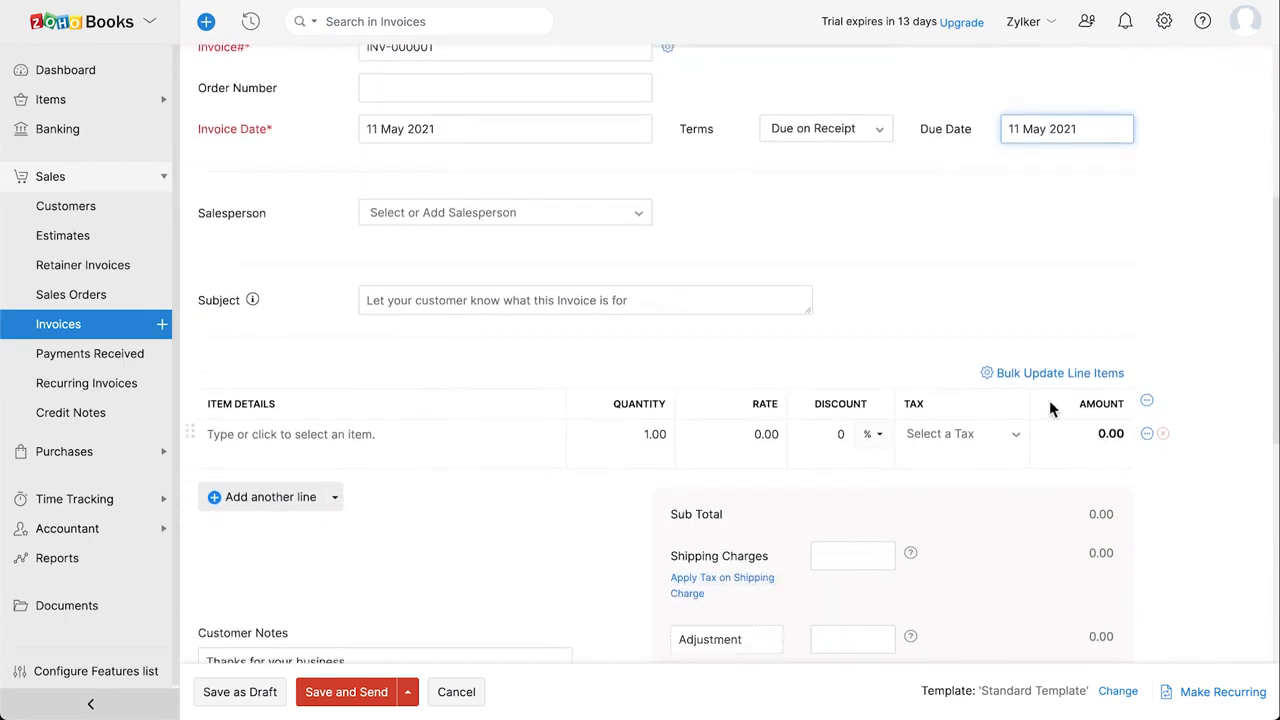
# Add a MacBook Pro line item with quantity 2
pyautogui.click(432, 436)
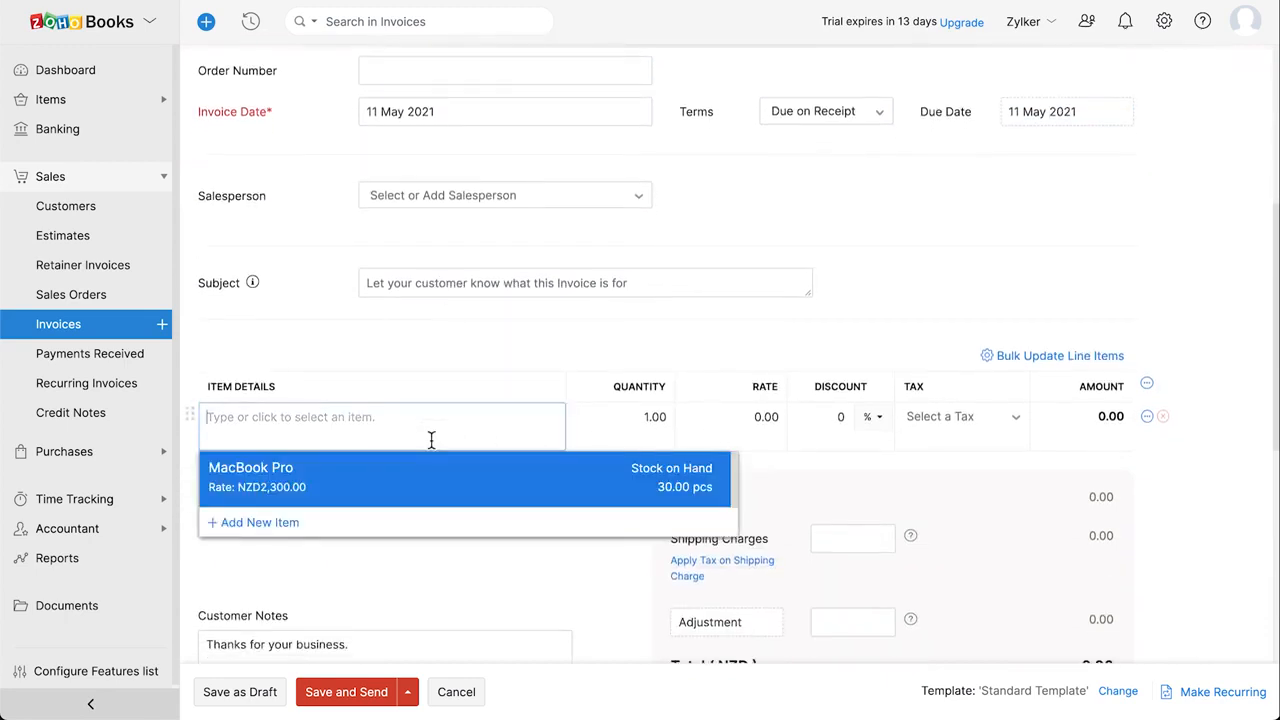
pyautogui.click(491, 472)
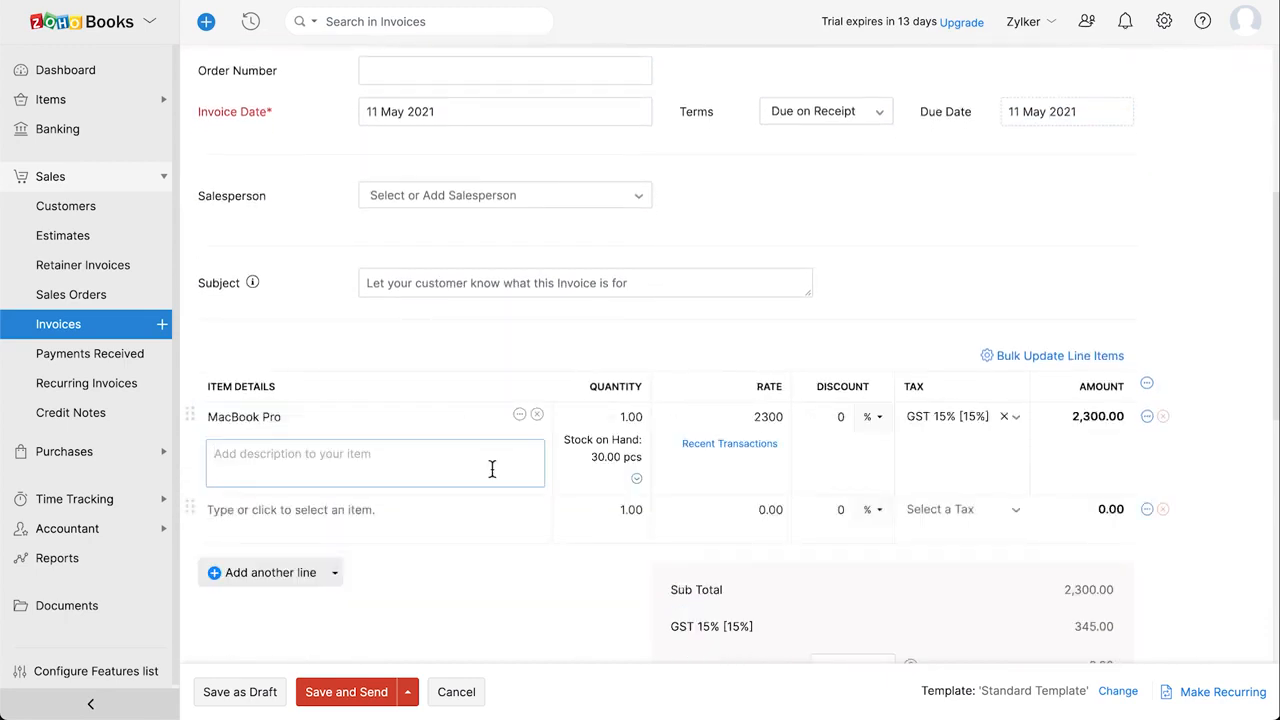
pyautogui.click(630, 418)
pyautogui.write('2')
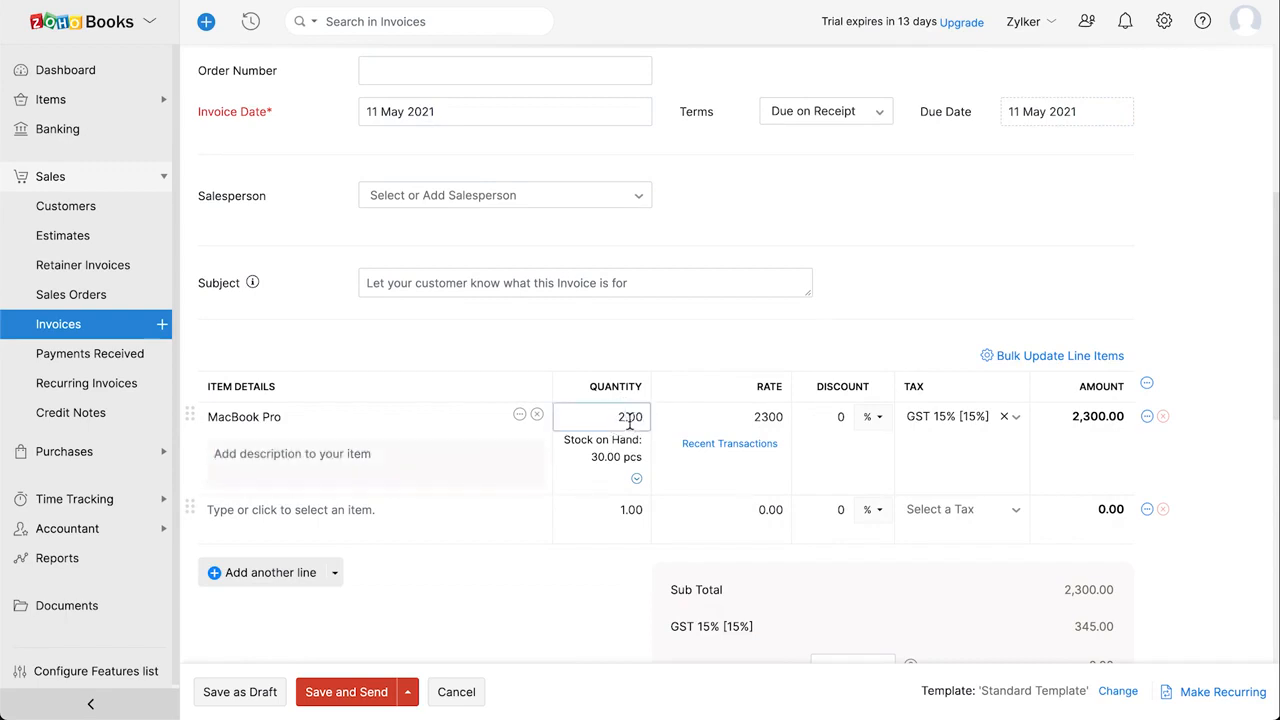
pyautogui.scroll(-3, 628, 420)
pyautogui.scroll(-2, 615, 435)
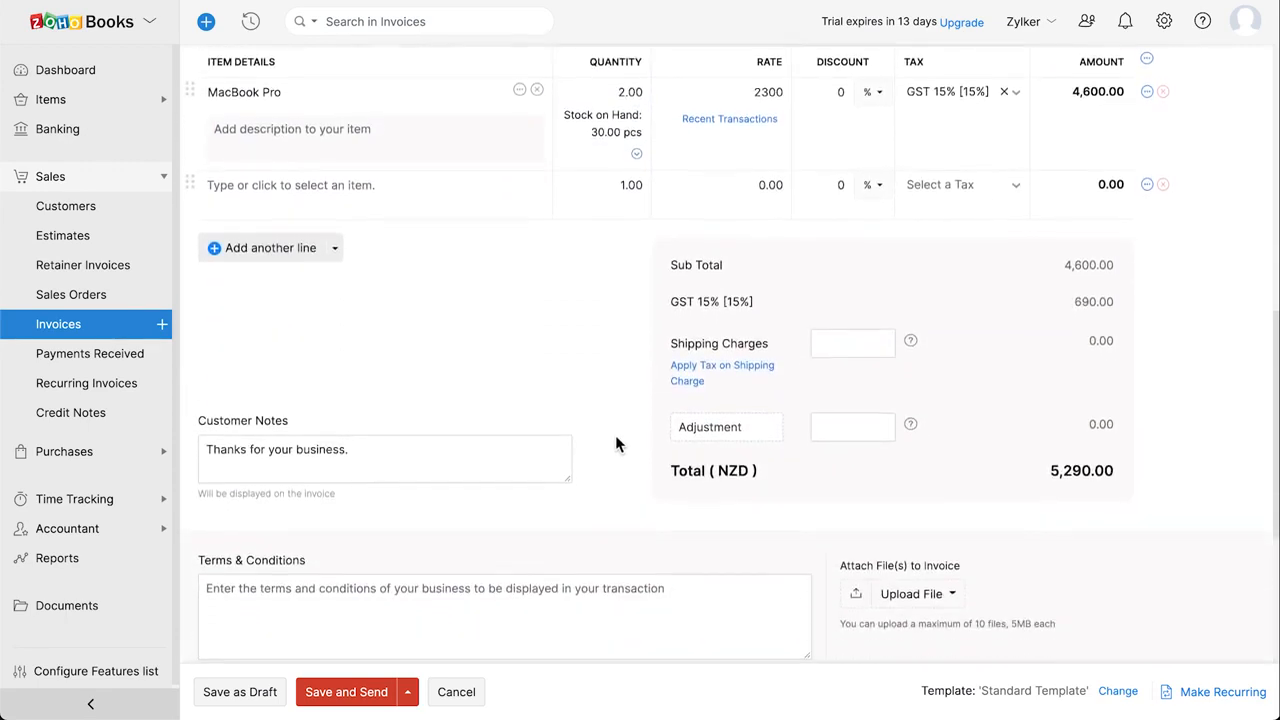
pyautogui.scroll(-2, 615, 440)
# Paste the returns policy into Terms & Conditions and keep it for future invoices
pyautogui.click(439, 352)
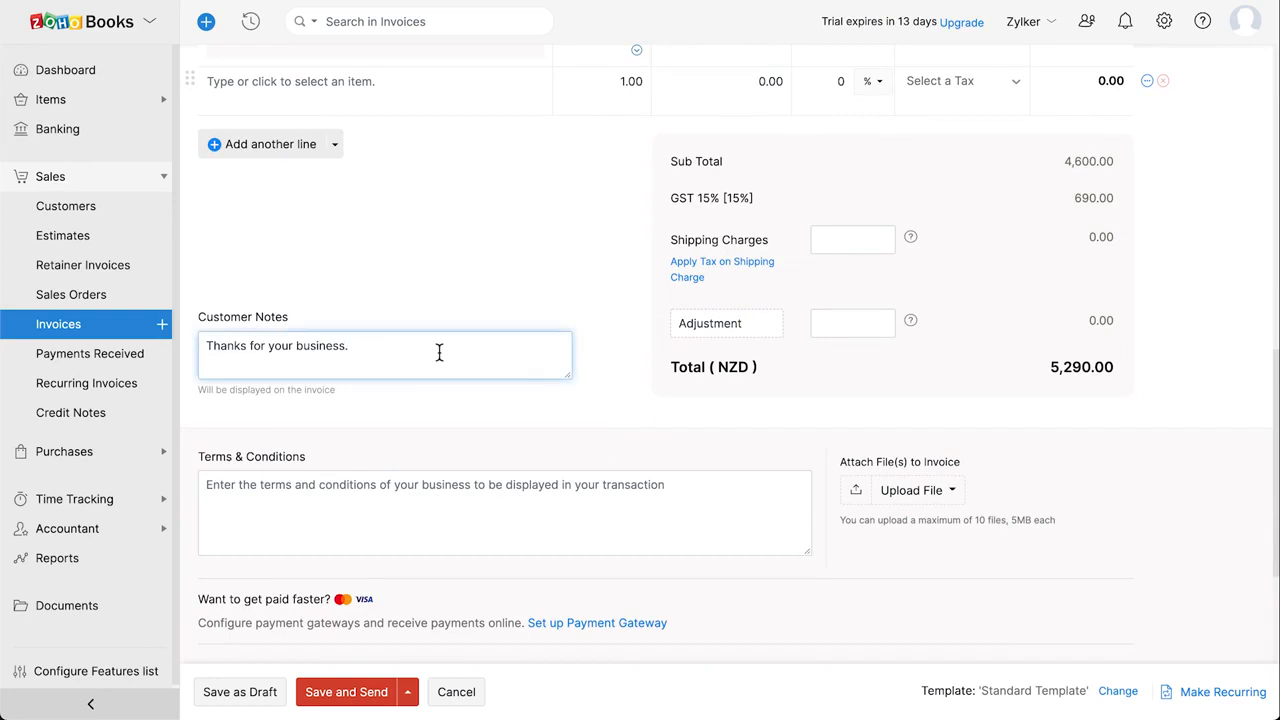
pyautogui.click(531, 540)
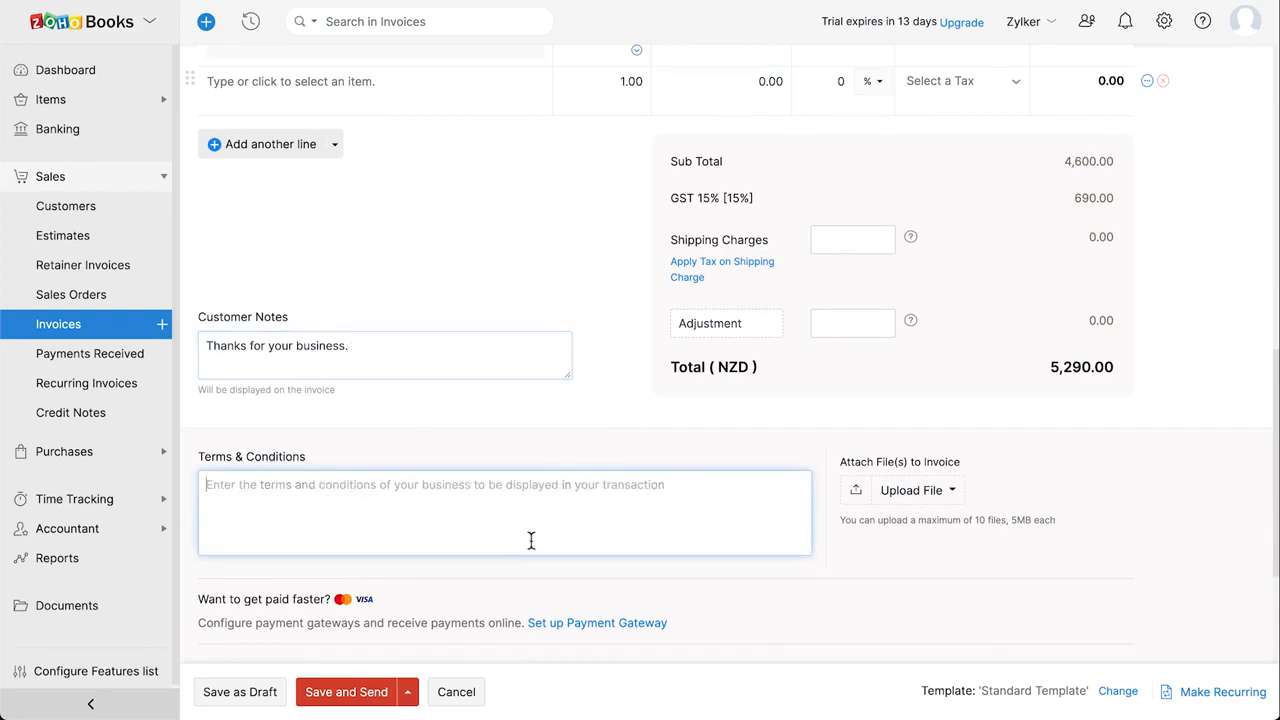
pyautogui.hotkey('ctrl', 'v')
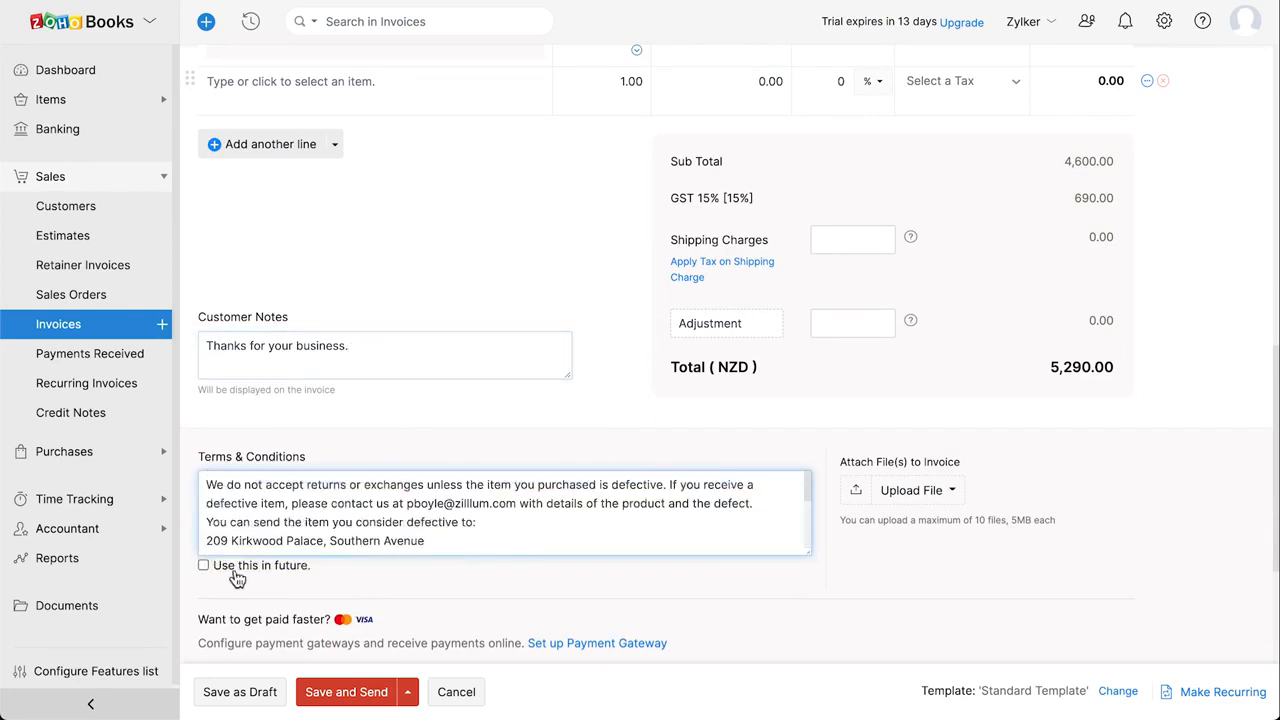
pyautogui.click(203, 566)
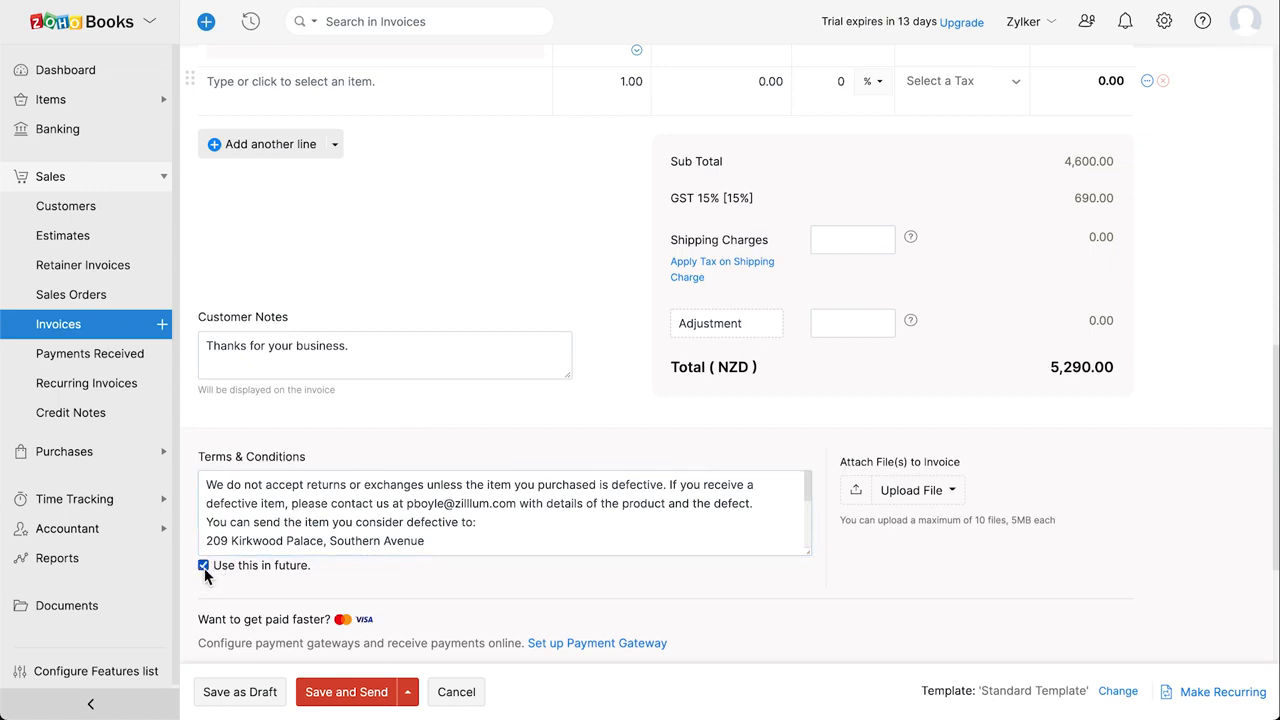
# Save invoice INV-000001 as a draft and browse the Online Payments gateway settings
pyautogui.click(245, 695)
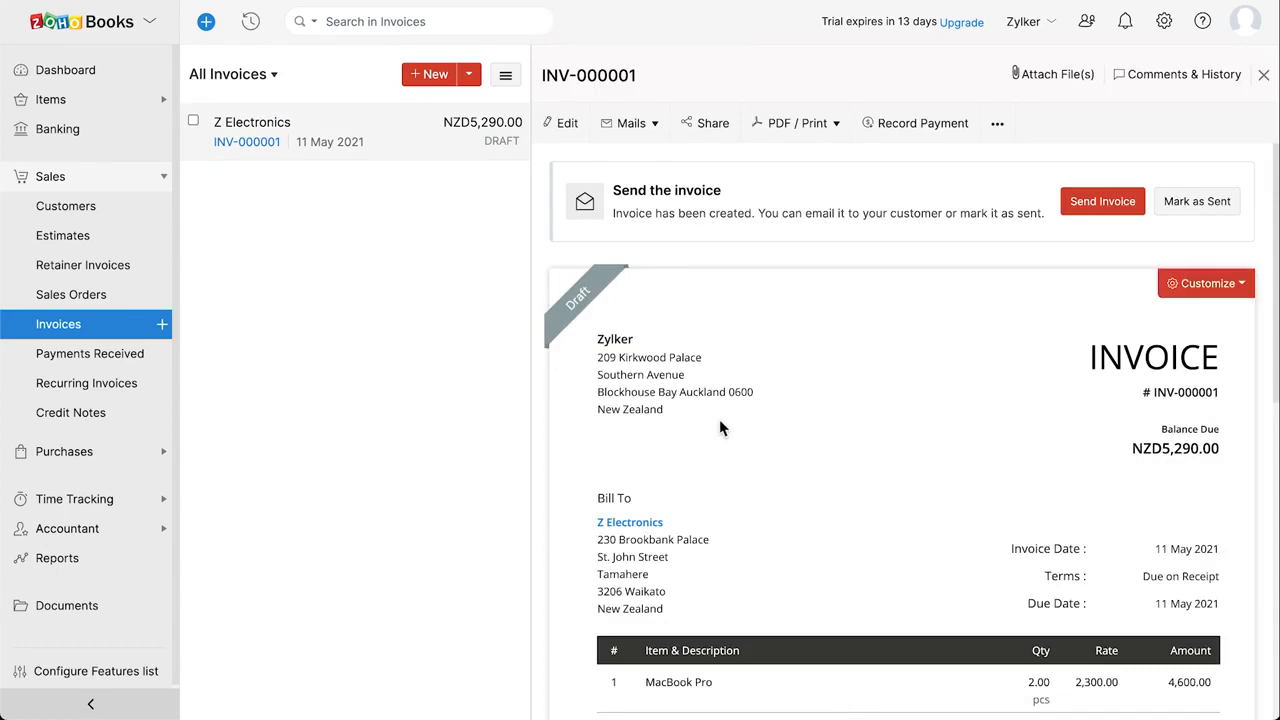
pyautogui.click(1165, 23)
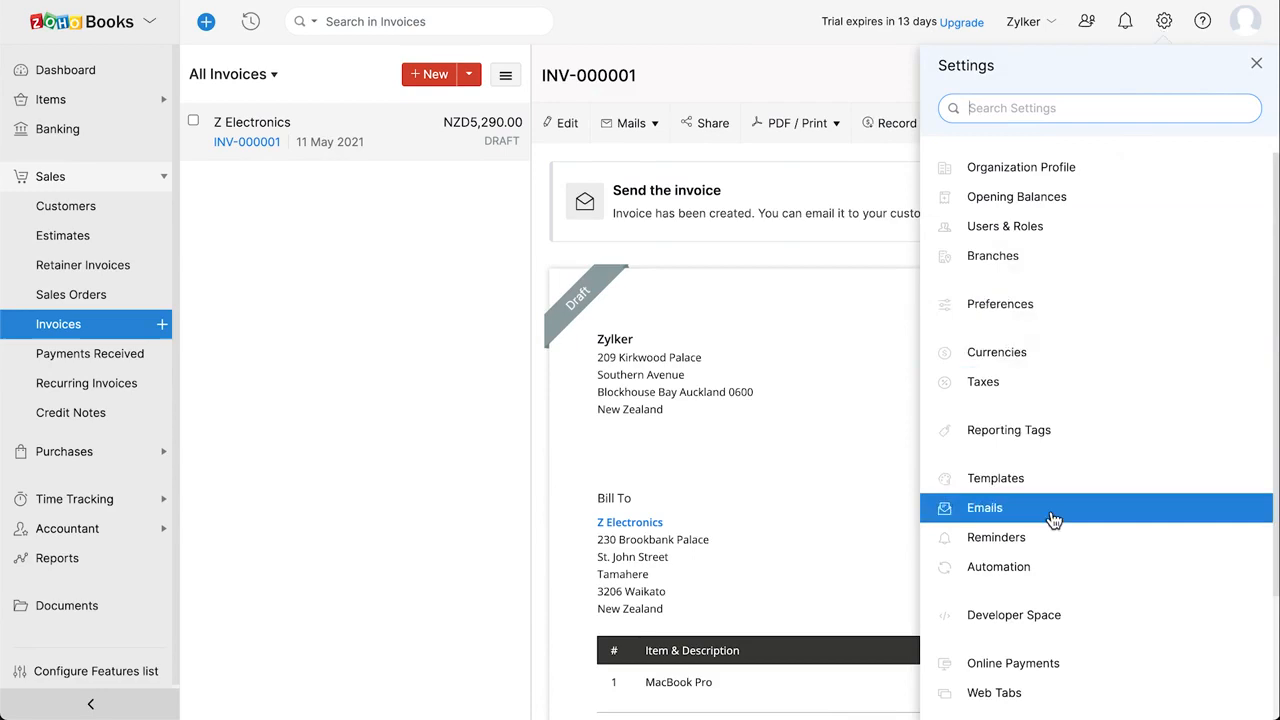
pyautogui.click(1083, 668)
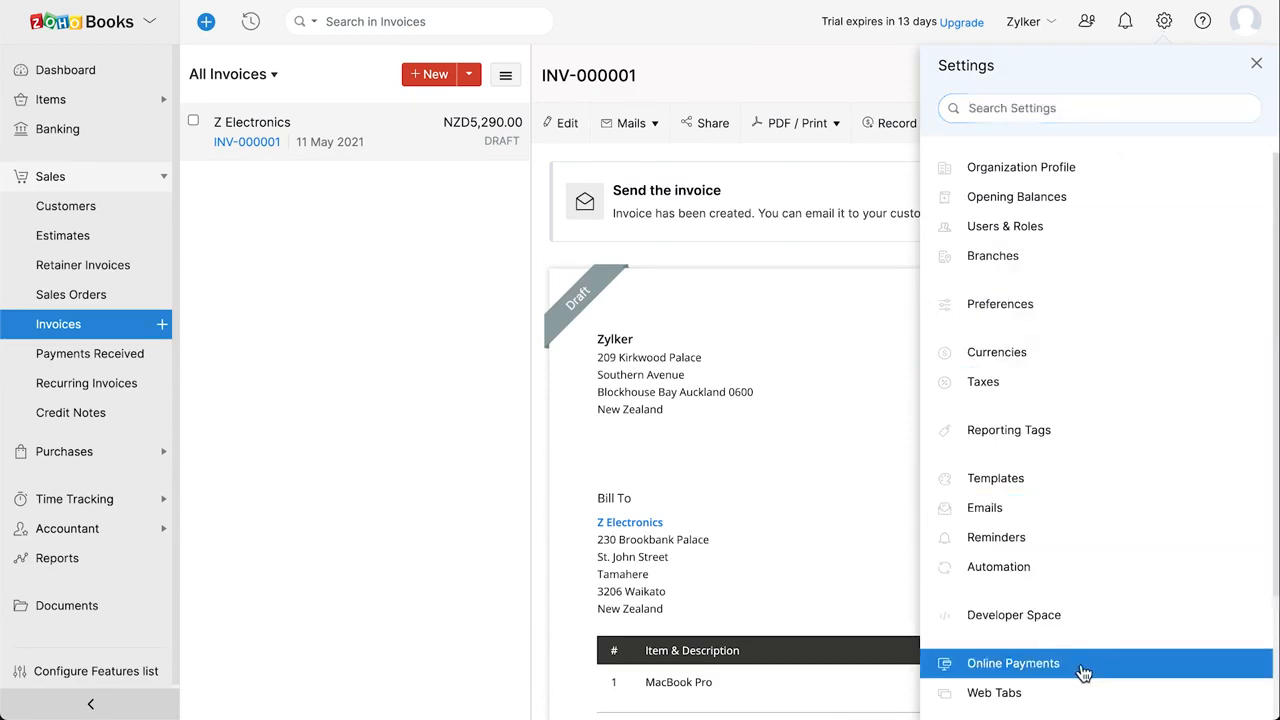
pyautogui.scroll(-5, 959, 546)
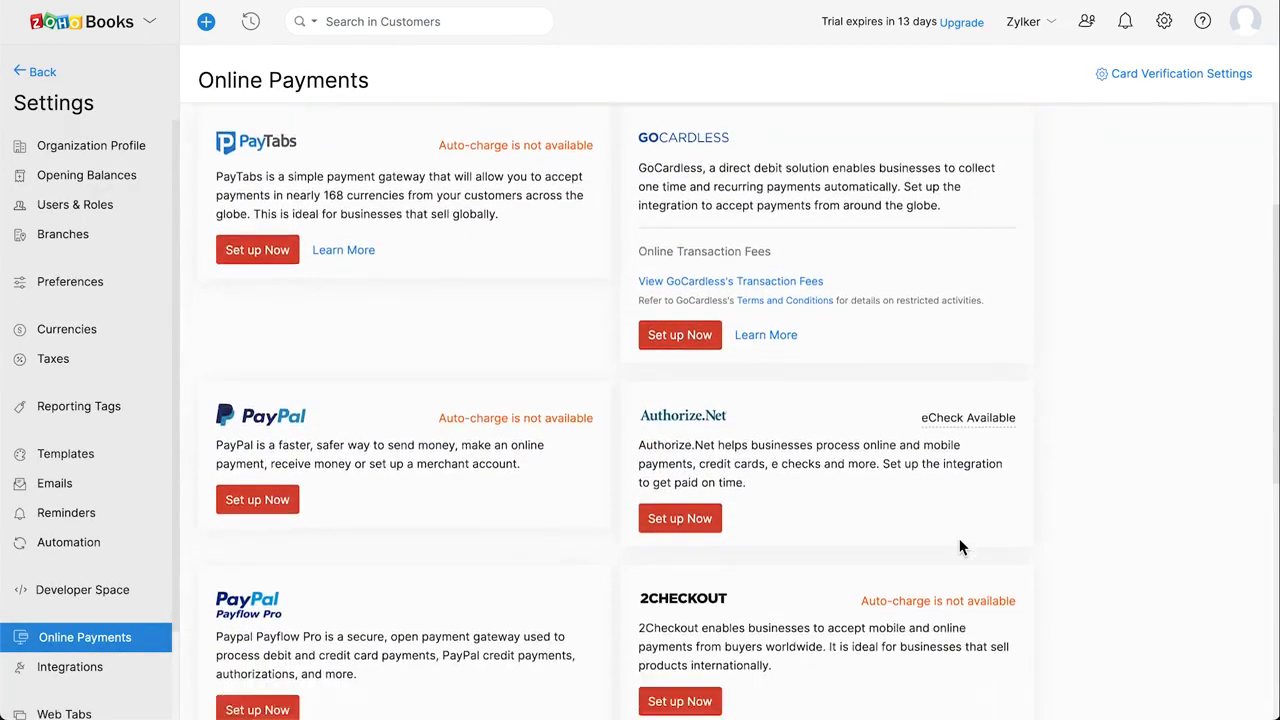
pyautogui.scroll(-3, 959, 546)
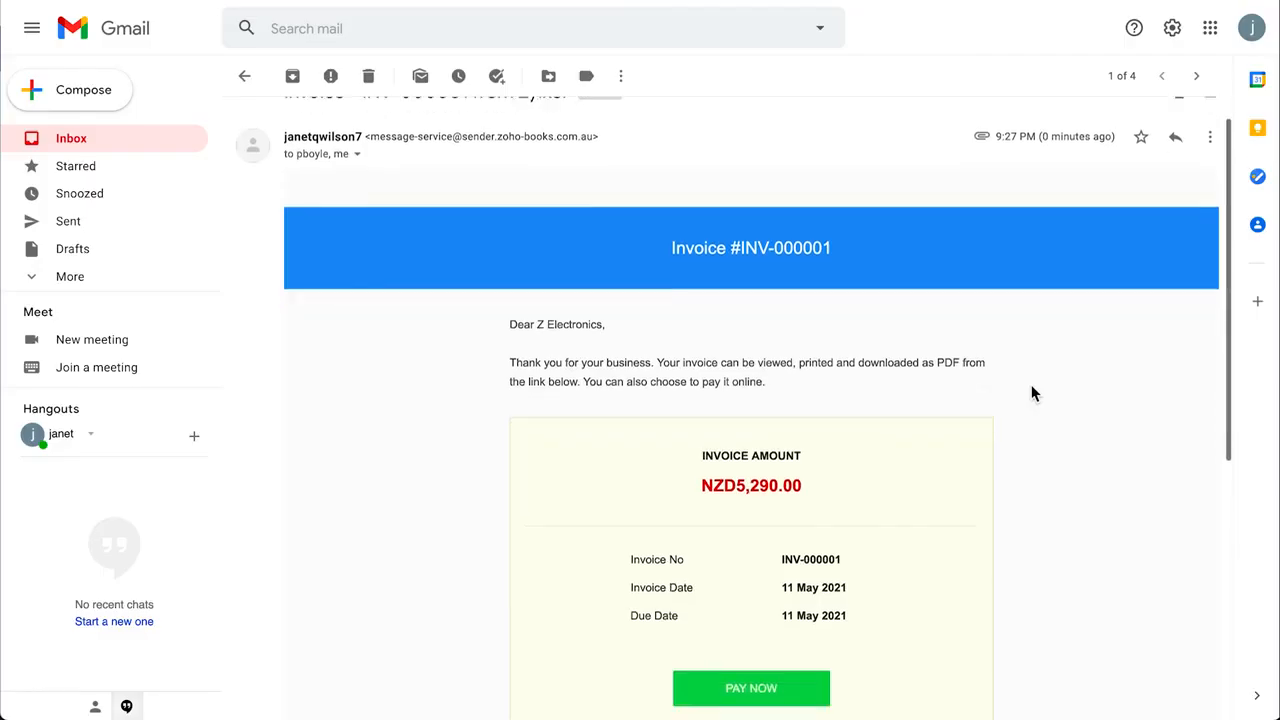
# Scroll the Zylker email for INV-000001 showing NZD5,290.00 due
pyautogui.scroll(-1, 1031, 394)
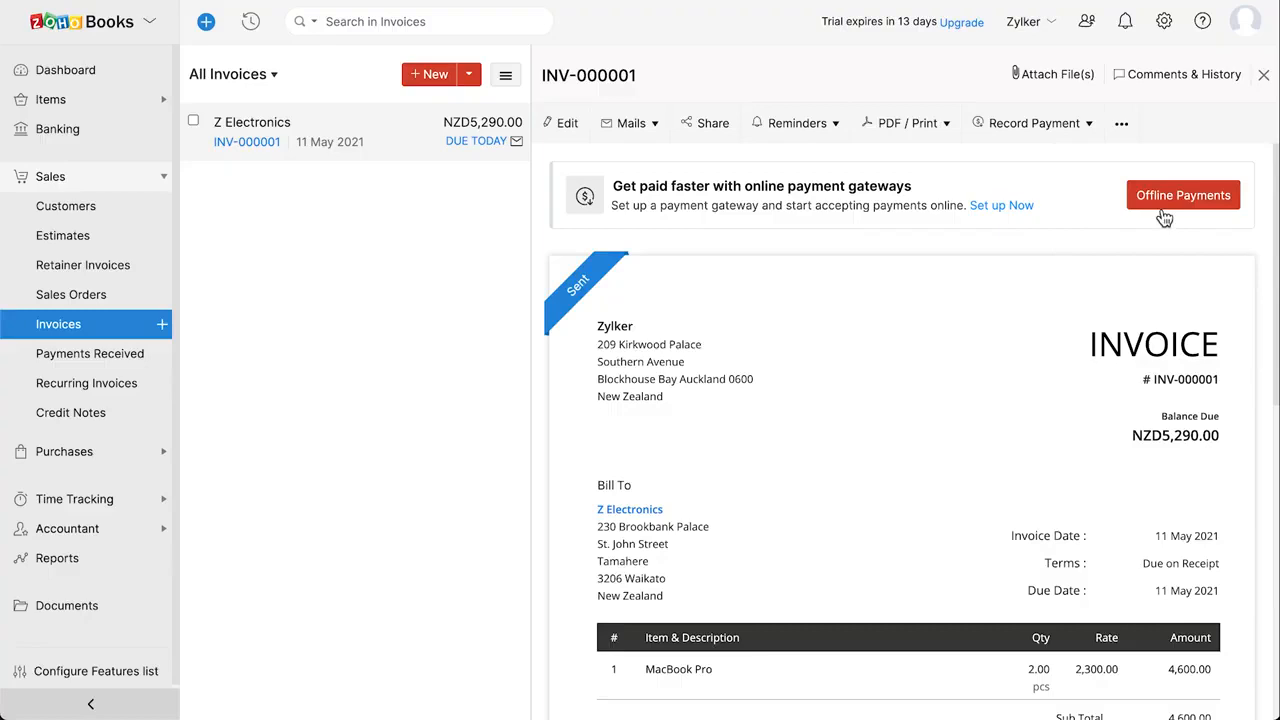
# Record a 5290 Cash payment into Petty Cash against INV-000001, clearing its balance
pyautogui.click(1066, 126)
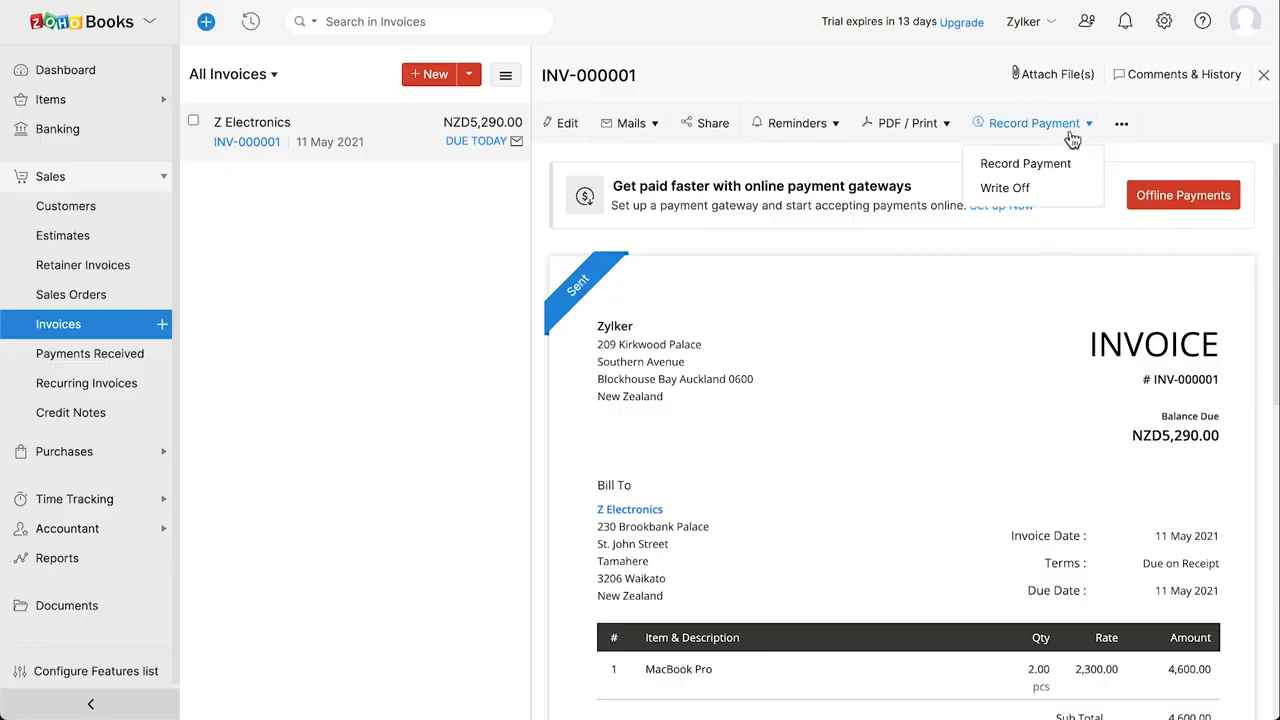
pyautogui.click(1082, 166)
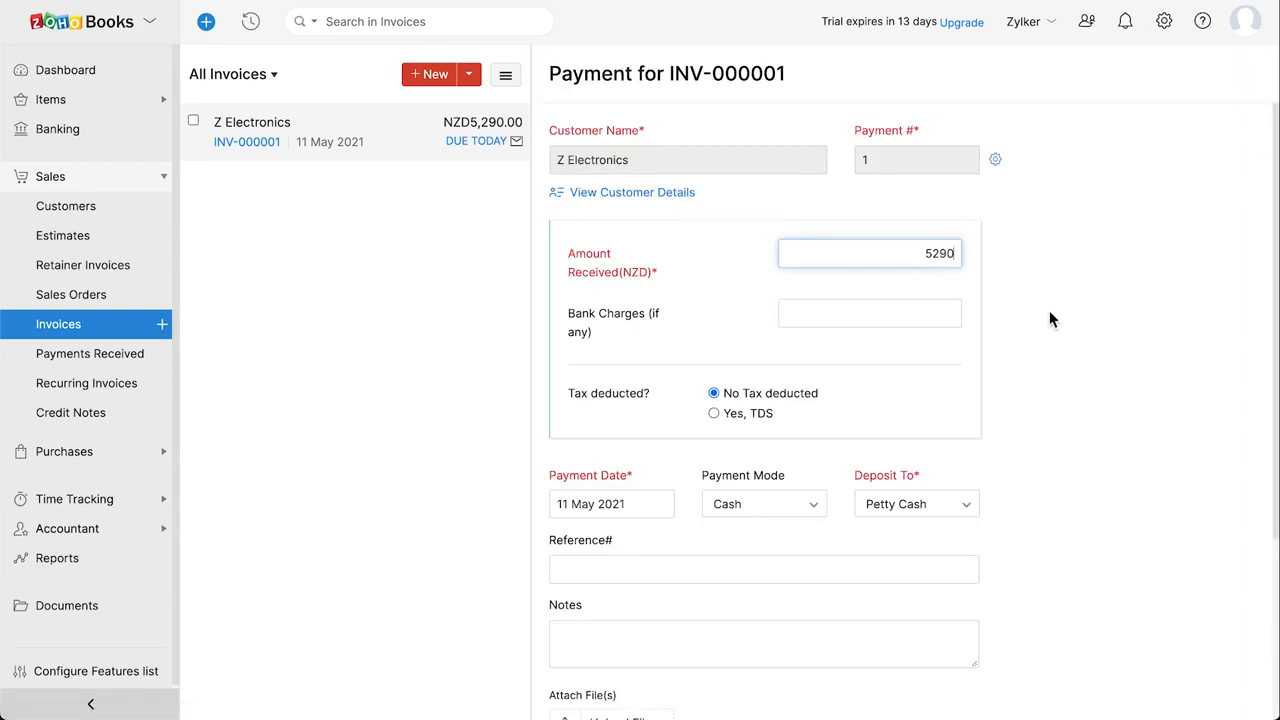
pyautogui.scroll(-2, 1049, 315)
pyautogui.click(798, 372)
pyautogui.click(800, 373)
pyautogui.scroll(-1, 800, 375)
pyautogui.scroll(-1, 800, 376)
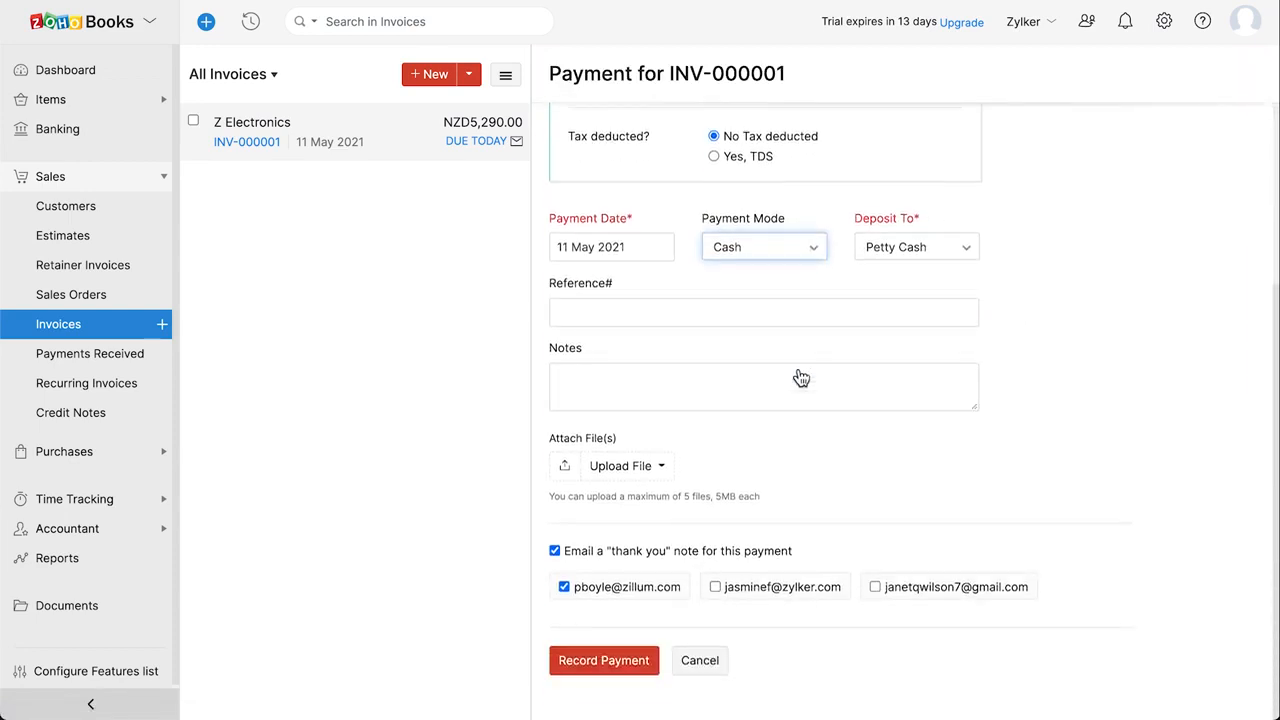
pyautogui.click(617, 669)
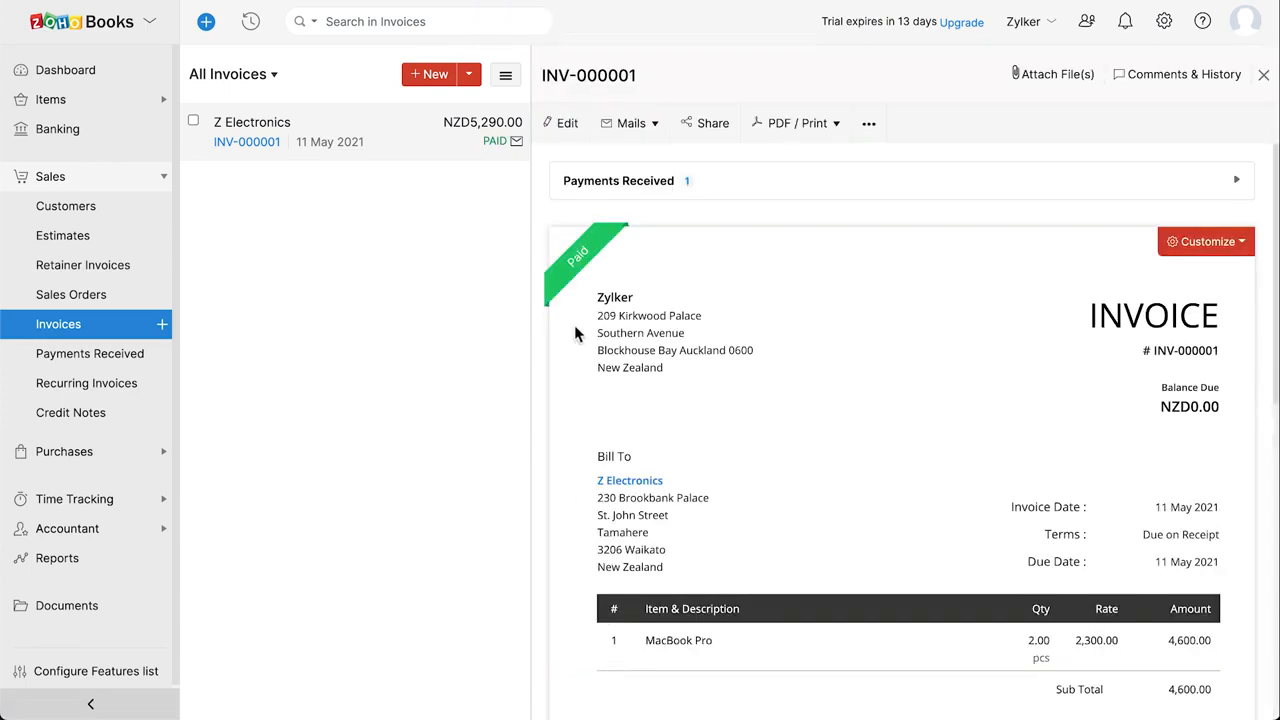
pyautogui.moveTo(576, 281)
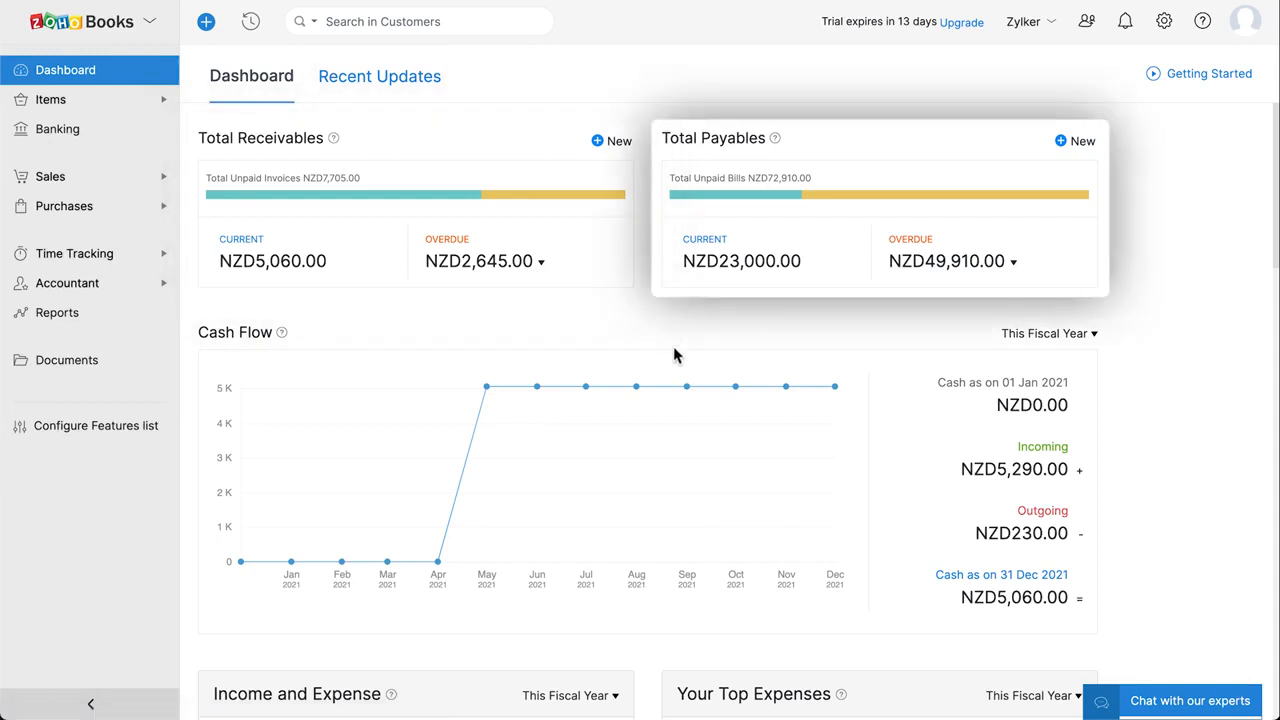
pyautogui.moveTo(692, 392)
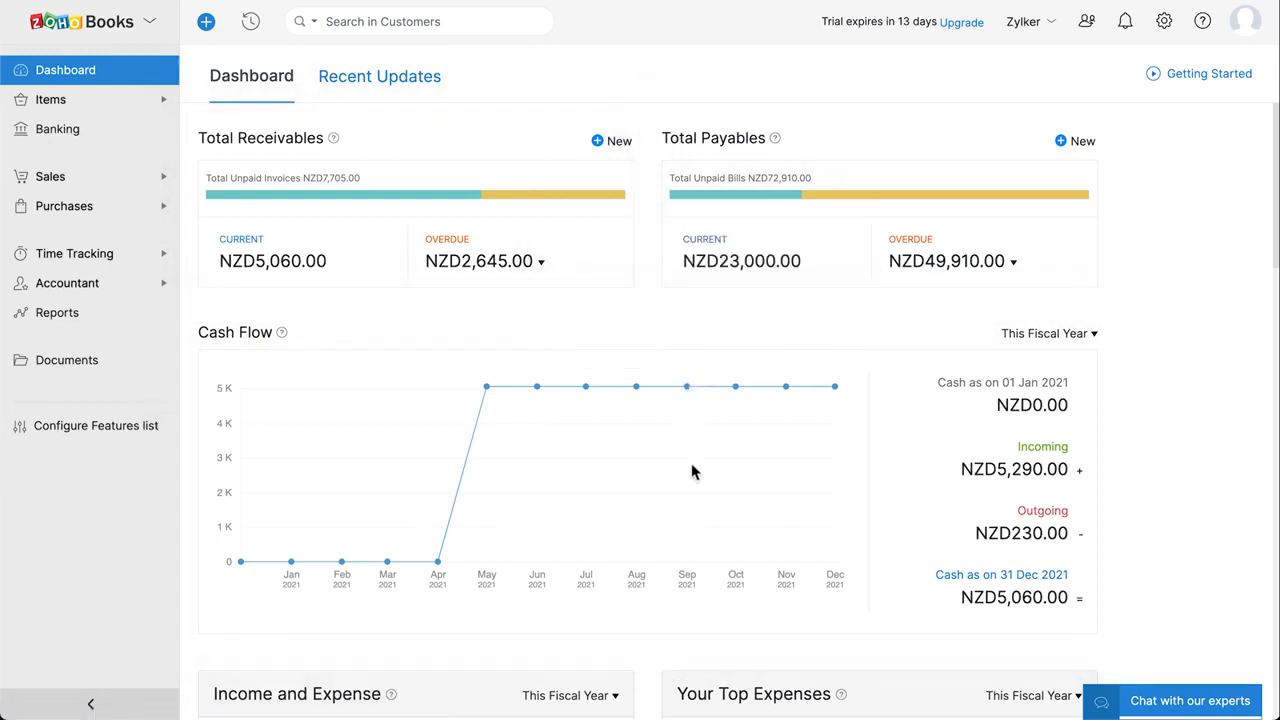
pyautogui.scroll(-4, 691, 484)
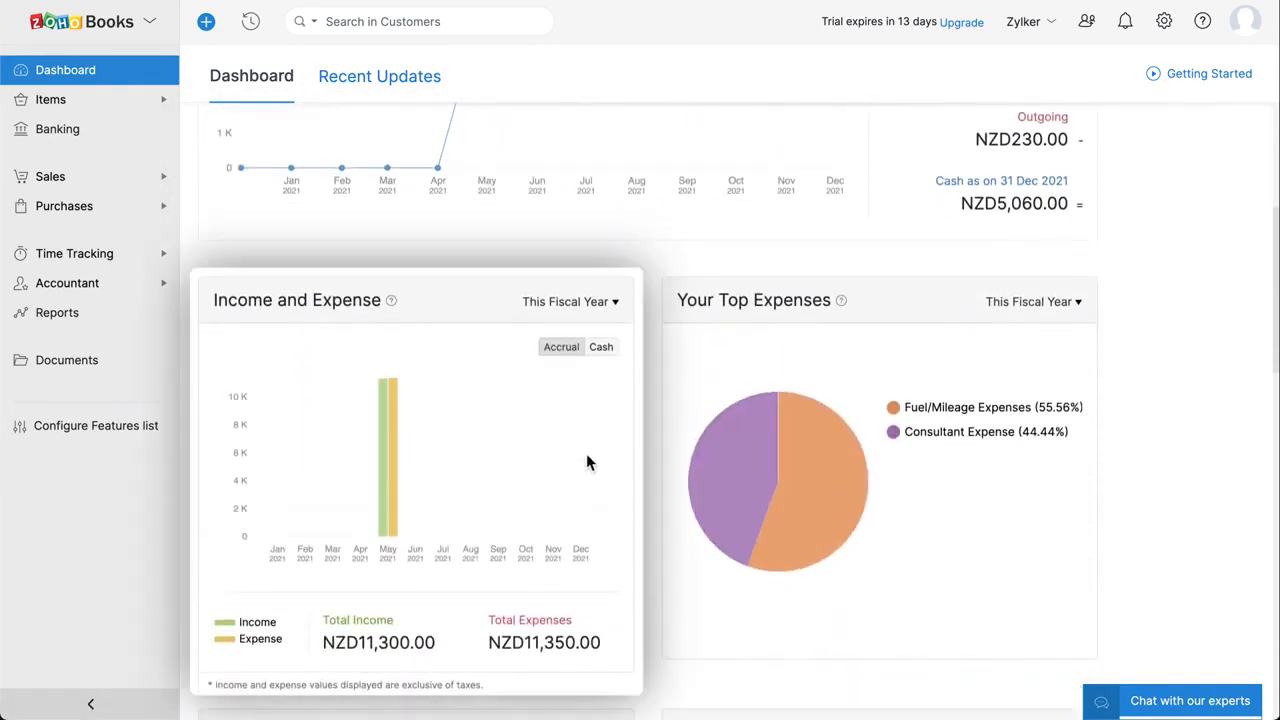
pyautogui.moveTo(711, 518)
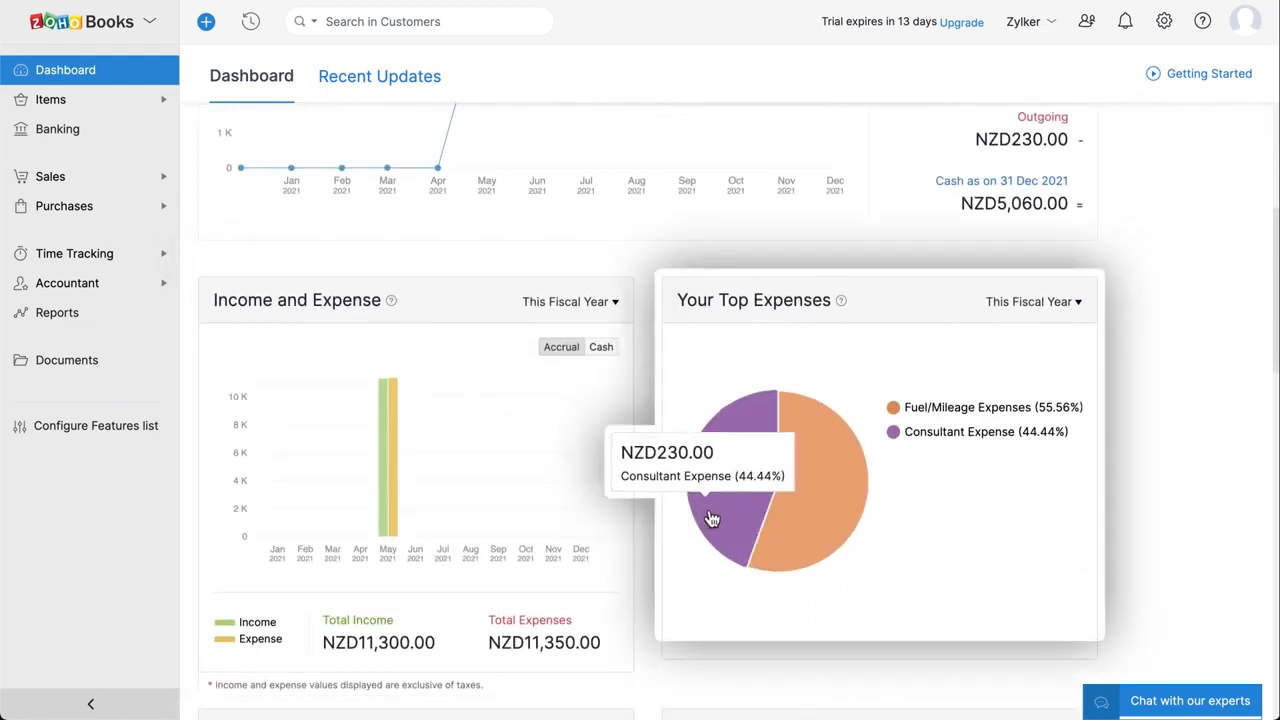
pyautogui.scroll(-3, 683, 583)
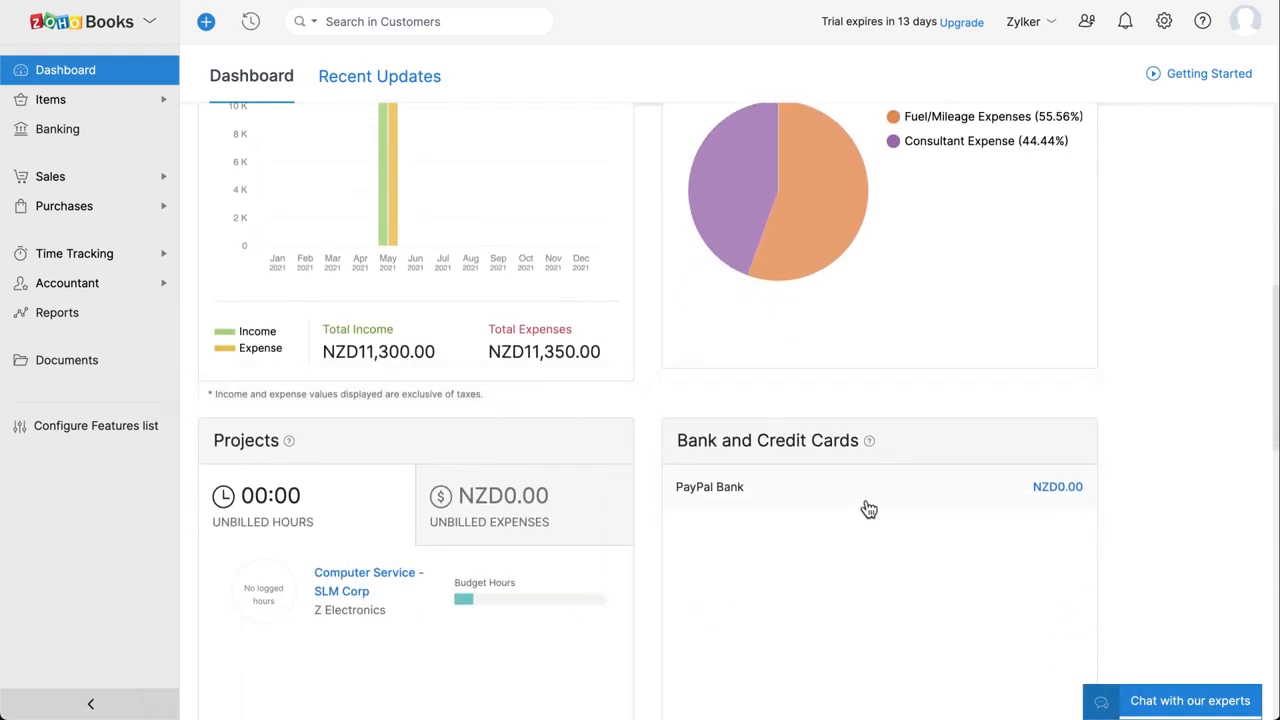
pyautogui.scroll(-5, 865, 505)
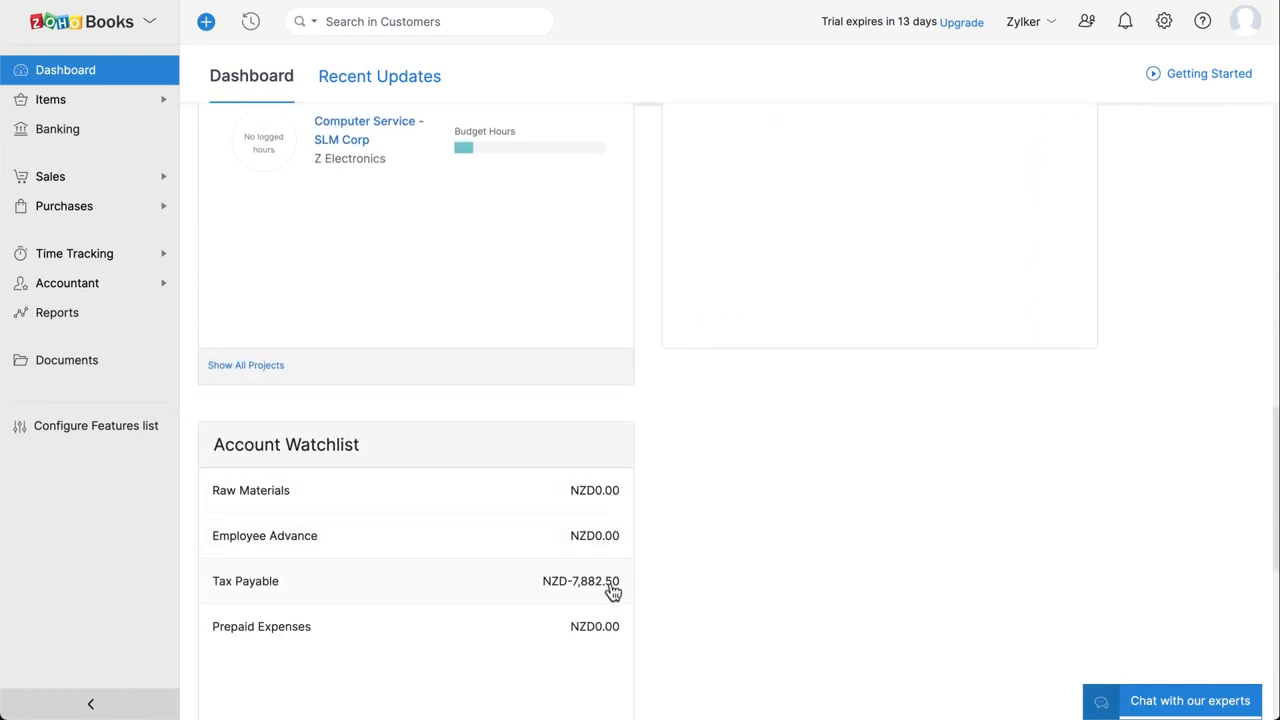
pyautogui.scroll(-1, 610, 591)
pyautogui.scroll(-1, 612, 591)
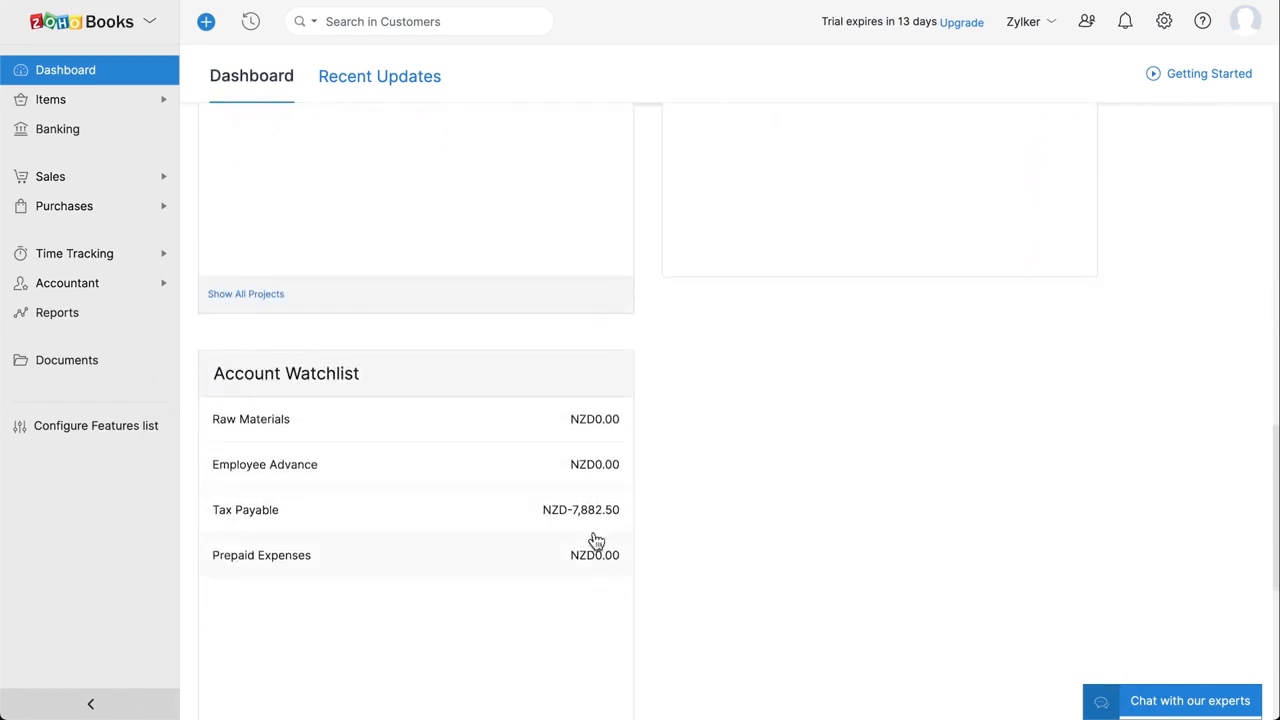
# Browse the Recent Updates feed, then open My Account from the organisation menu
pyautogui.click(430, 91)
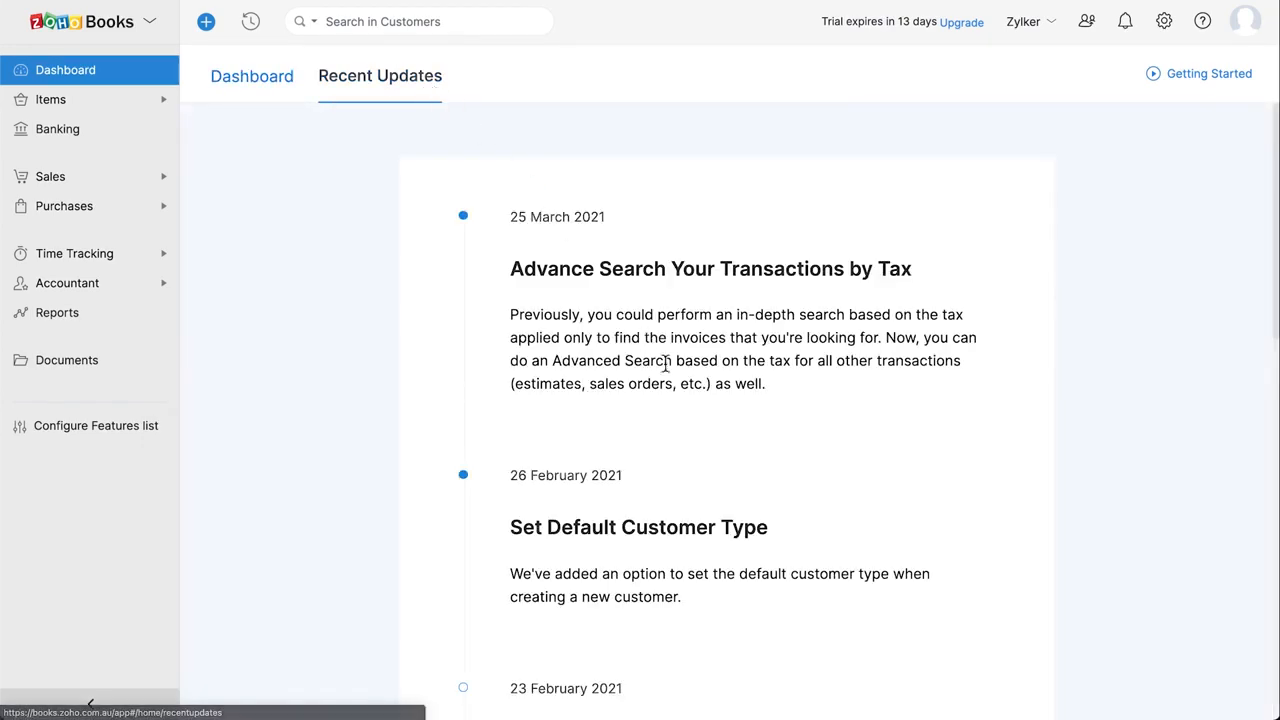
pyautogui.scroll(-9, 666, 363)
pyautogui.scroll(-2, 665, 363)
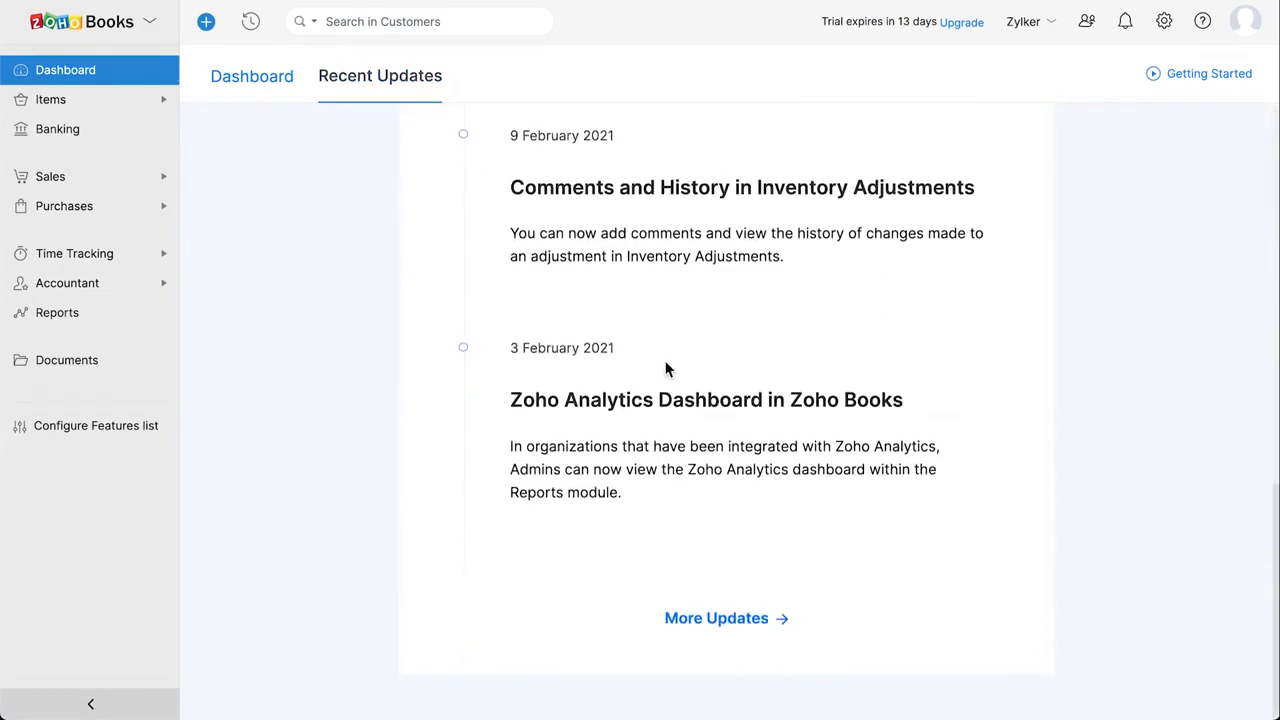
pyautogui.scroll(5, 666, 369)
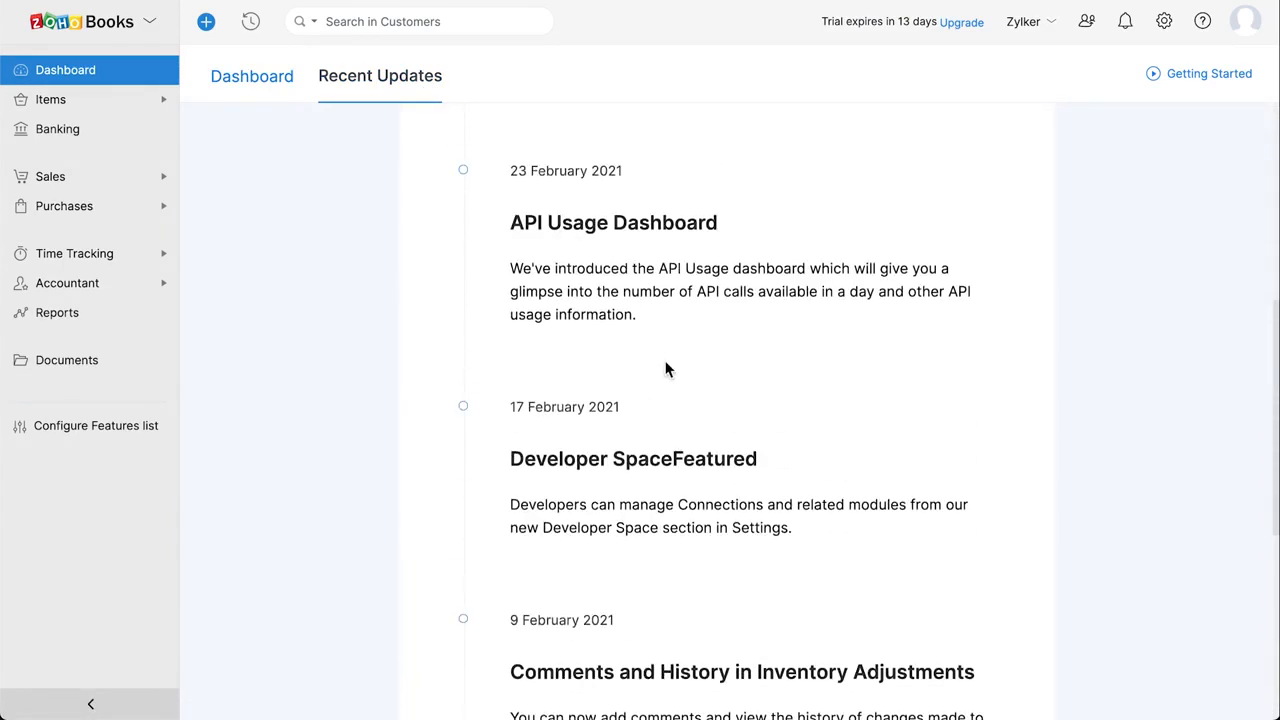
pyautogui.click(1051, 30)
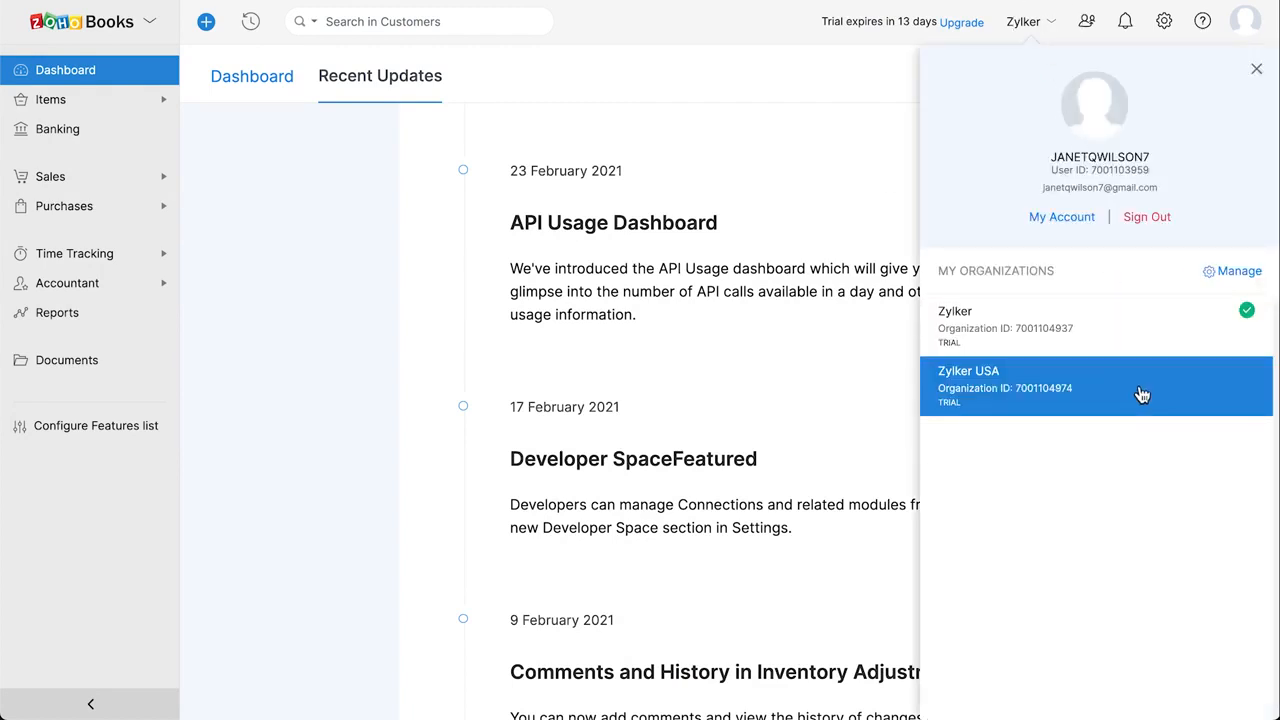
pyautogui.click(1080, 227)
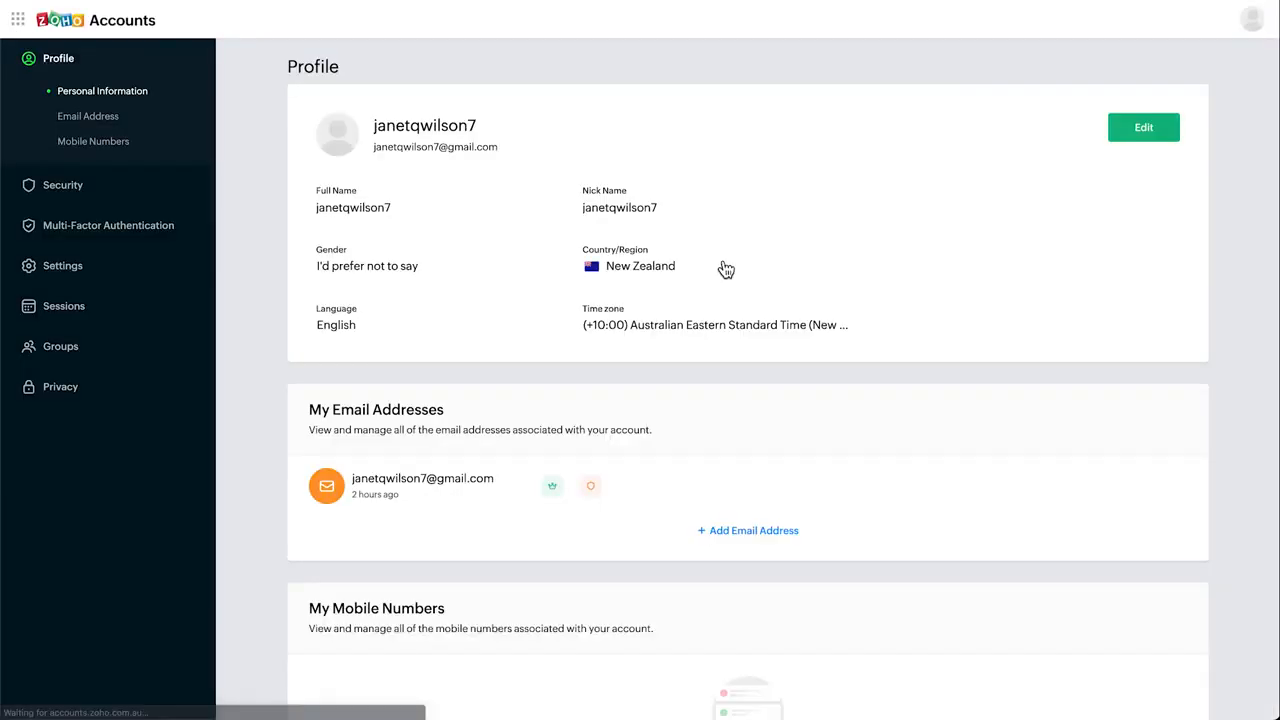